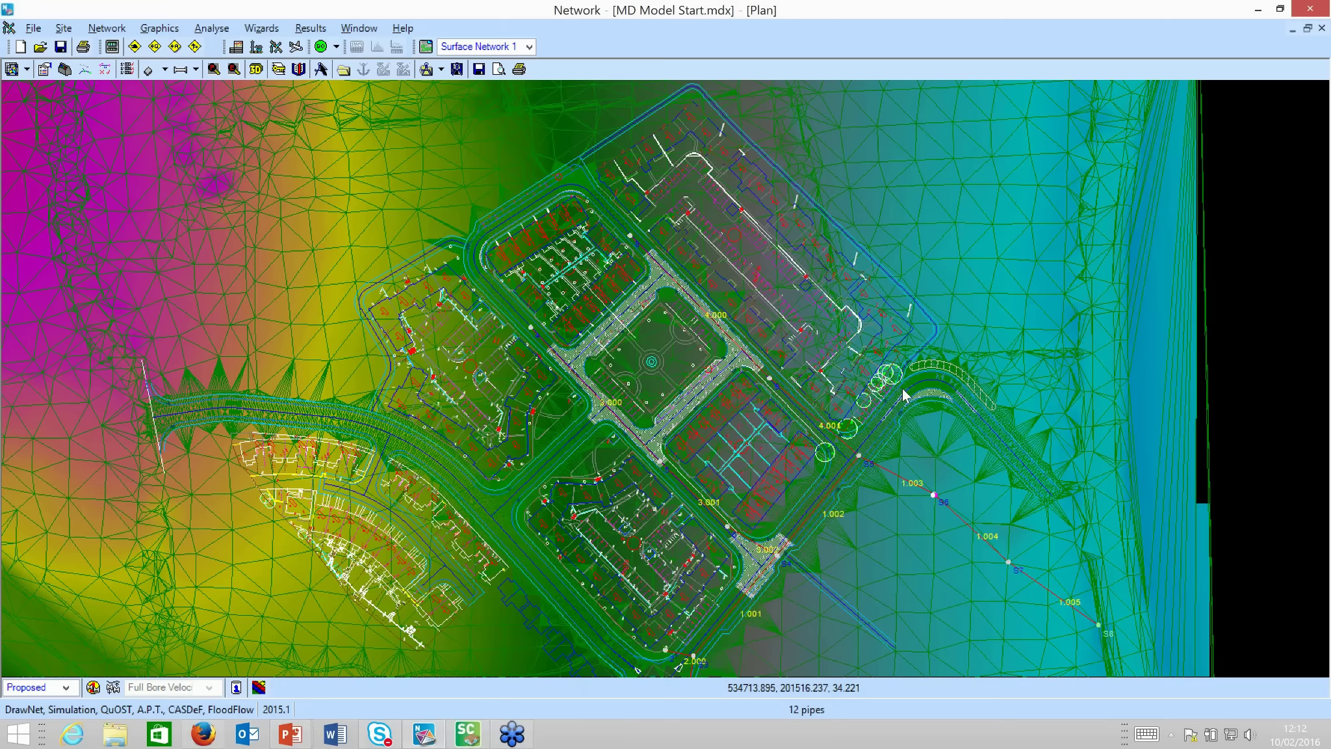
Step: Untick the Height Map and TIN plan layers, leaving only the network over the site layout
{"action": "left_click", "coordinate": [26, 70]}
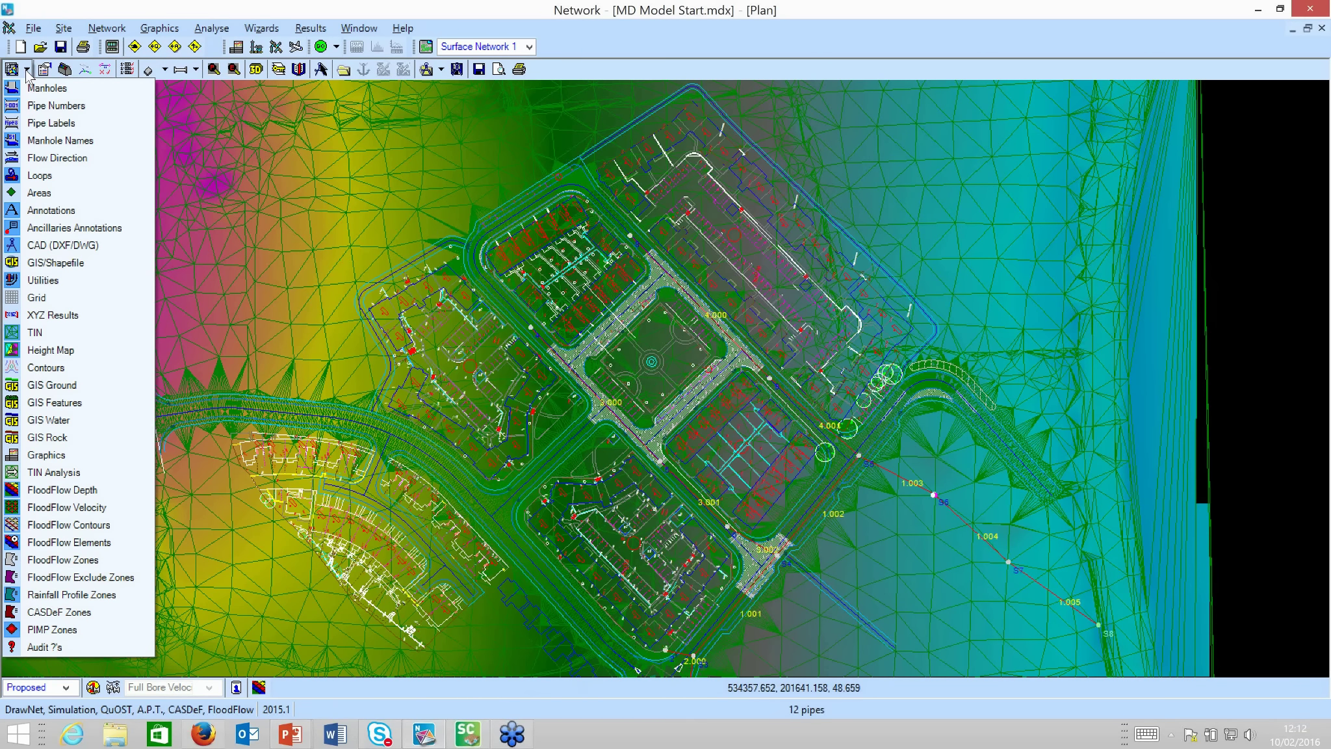
{"action": "left_click", "coordinate": [54, 351]}
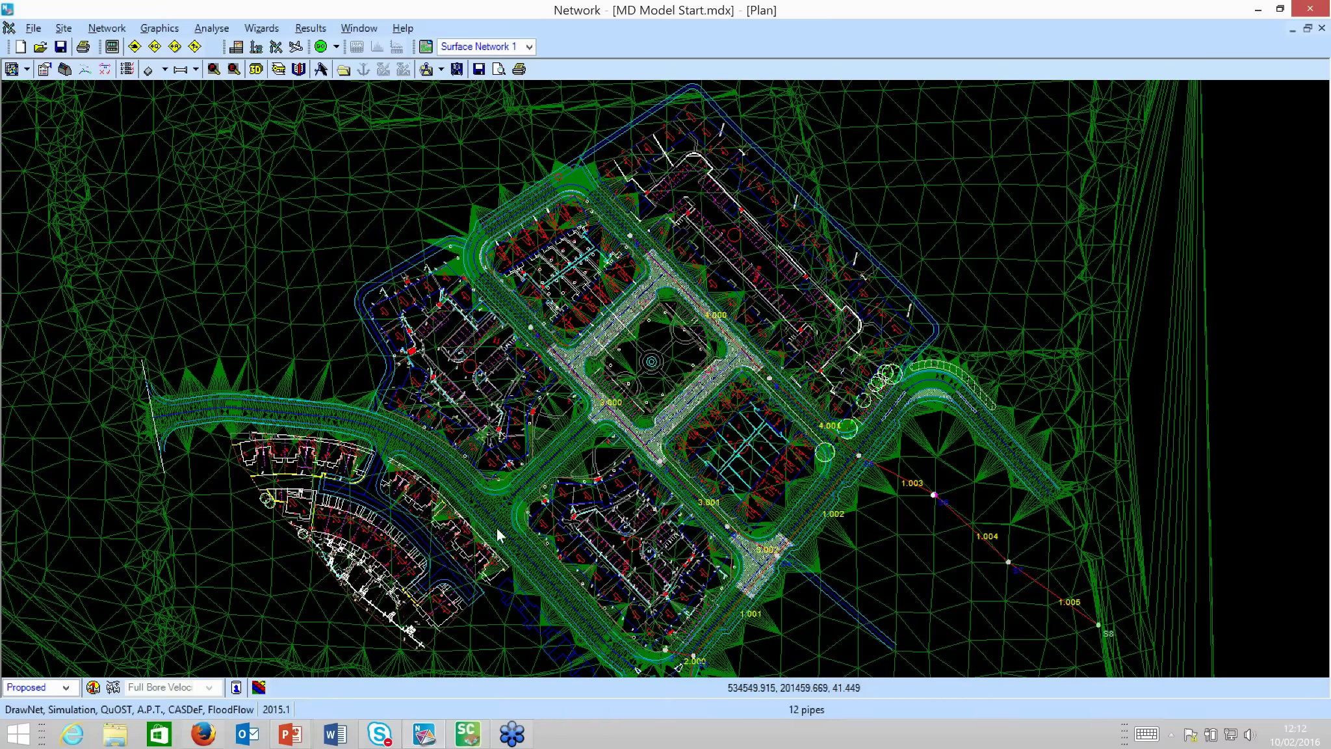
{"action": "left_click", "coordinate": [27, 68]}
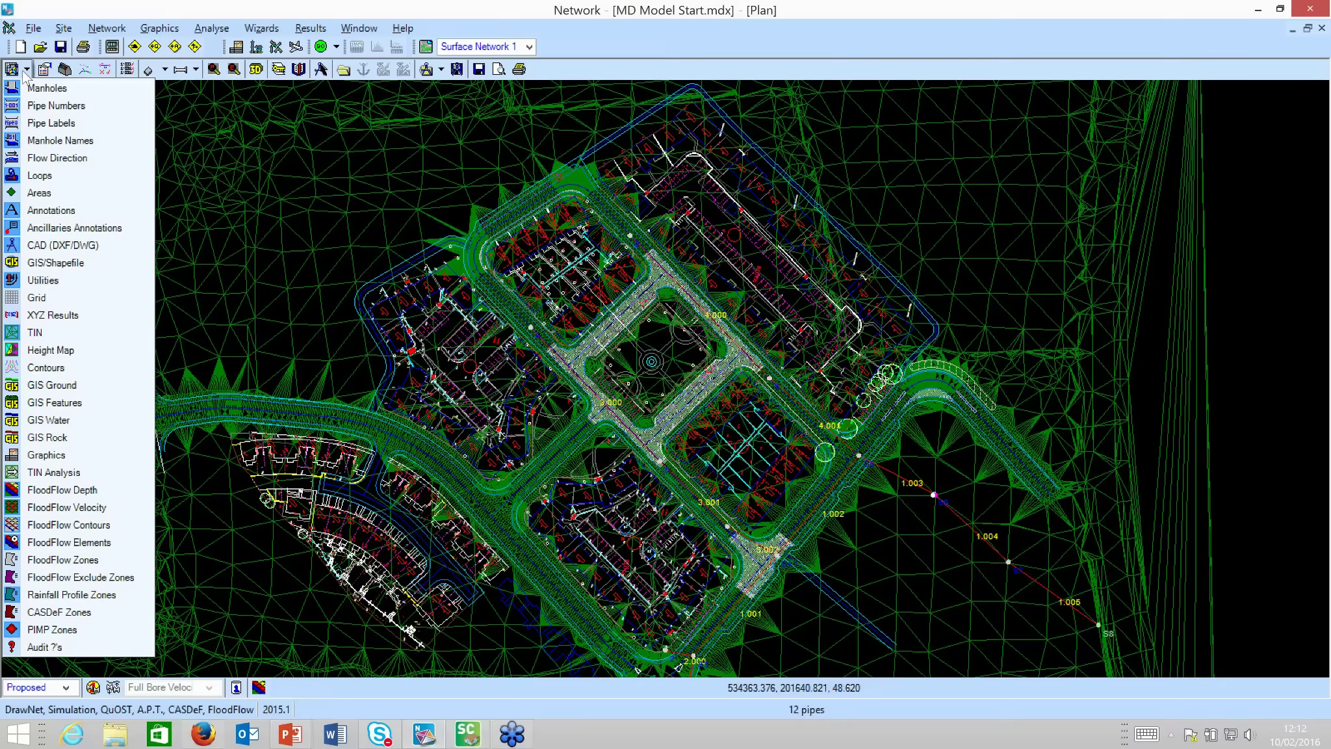
{"action": "left_click", "coordinate": [74, 331]}
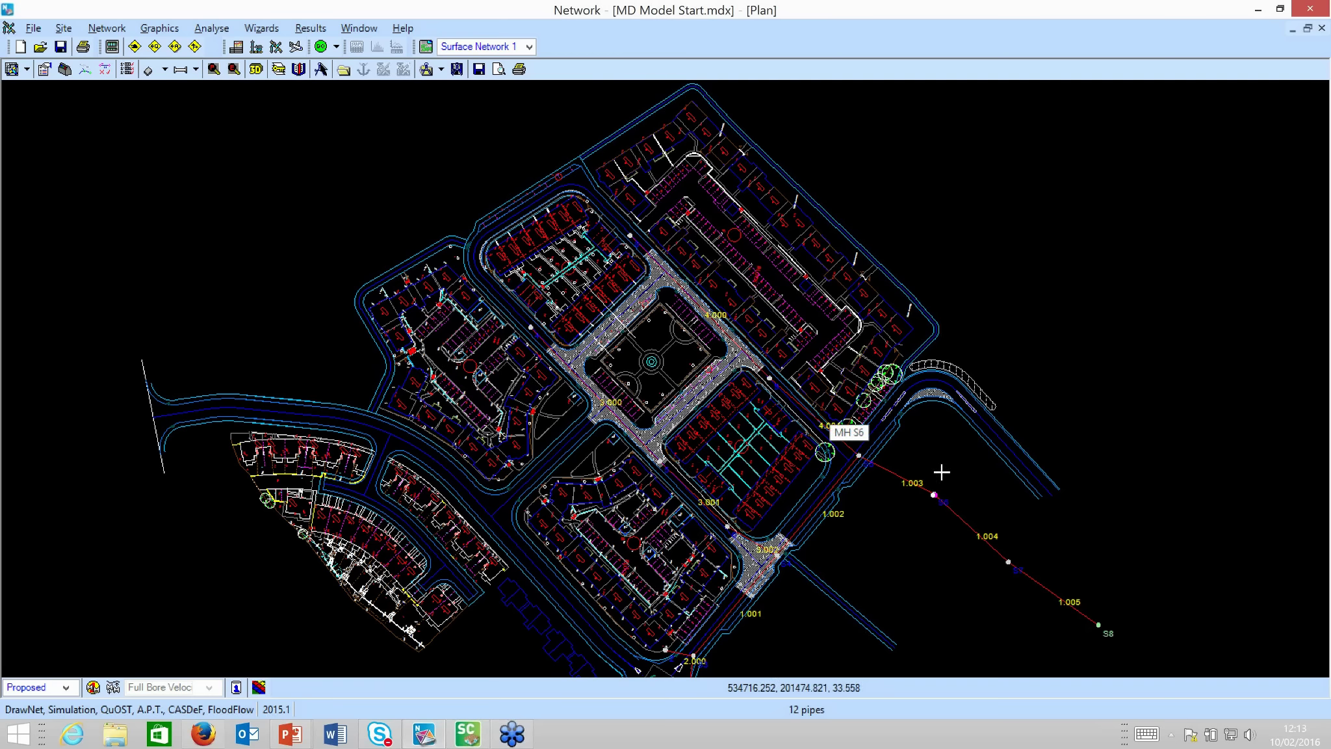
{"action": "left_click", "coordinate": [107, 30]}
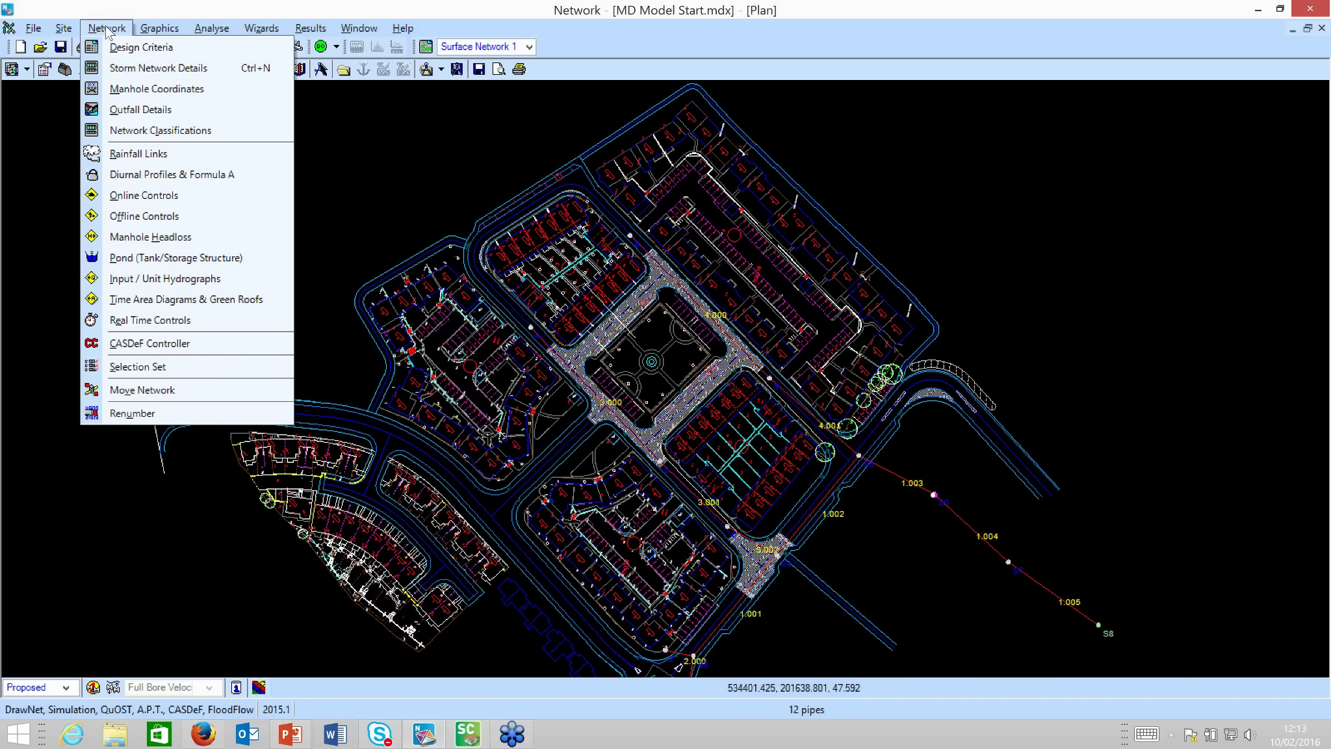
{"action": "left_click", "coordinate": [133, 257]}
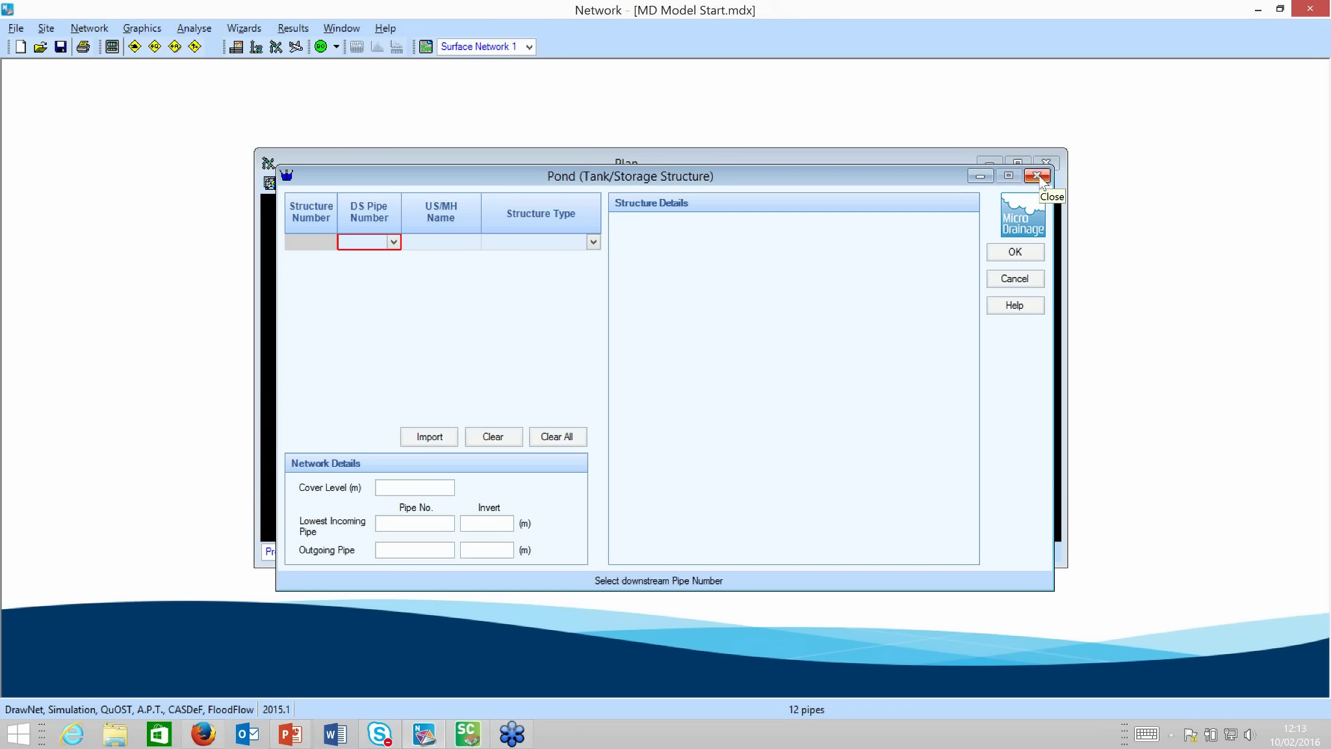
{"action": "left_click", "coordinate": [1037, 176]}
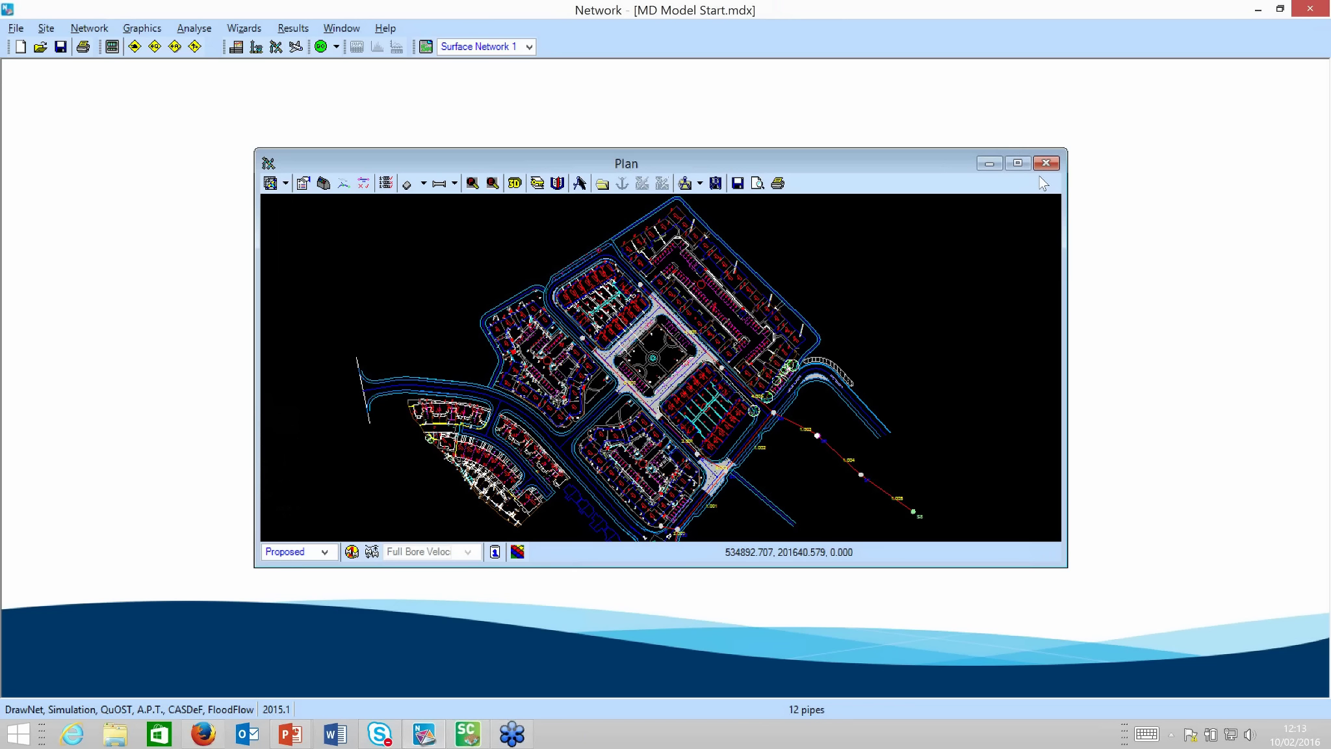
{"action": "left_click", "coordinate": [1017, 163]}
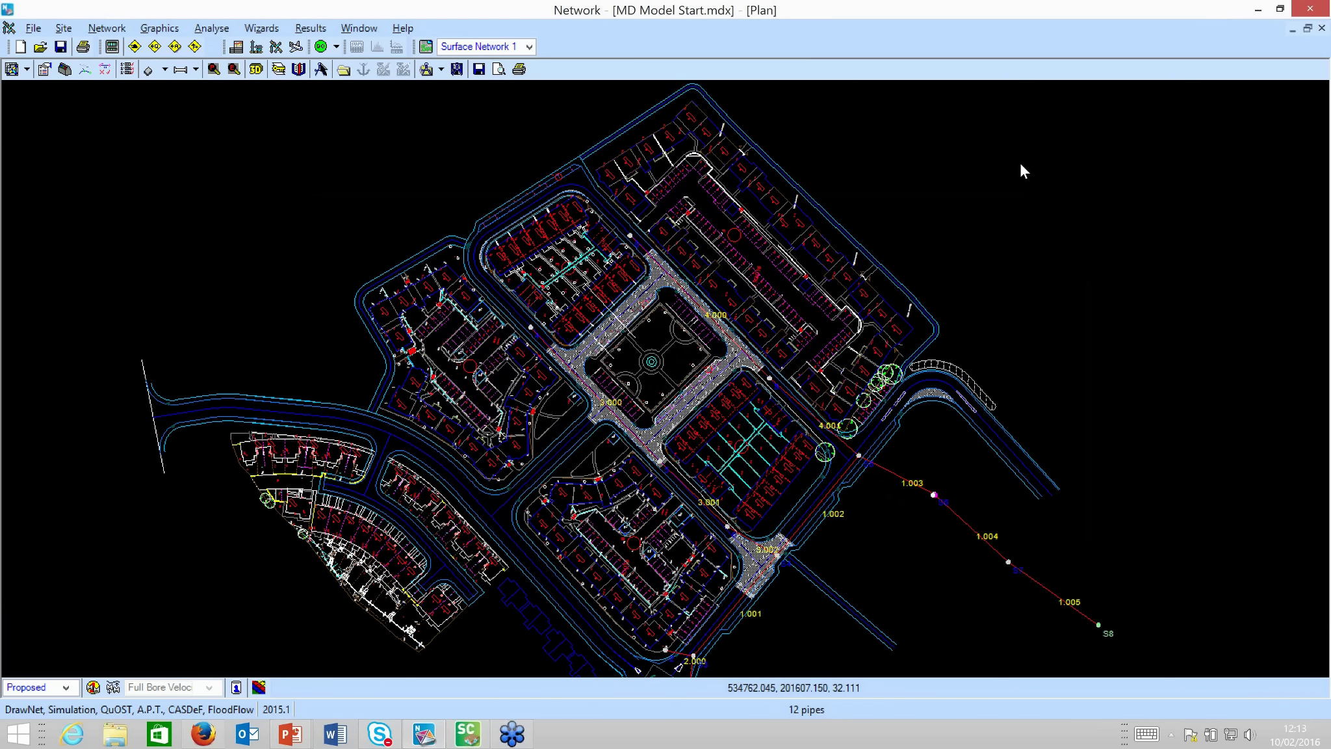
Step: In Source Control's Rural Runoff Calculator, check the site area and geographical map data
{"action": "key", "text": "alt+Tab"}
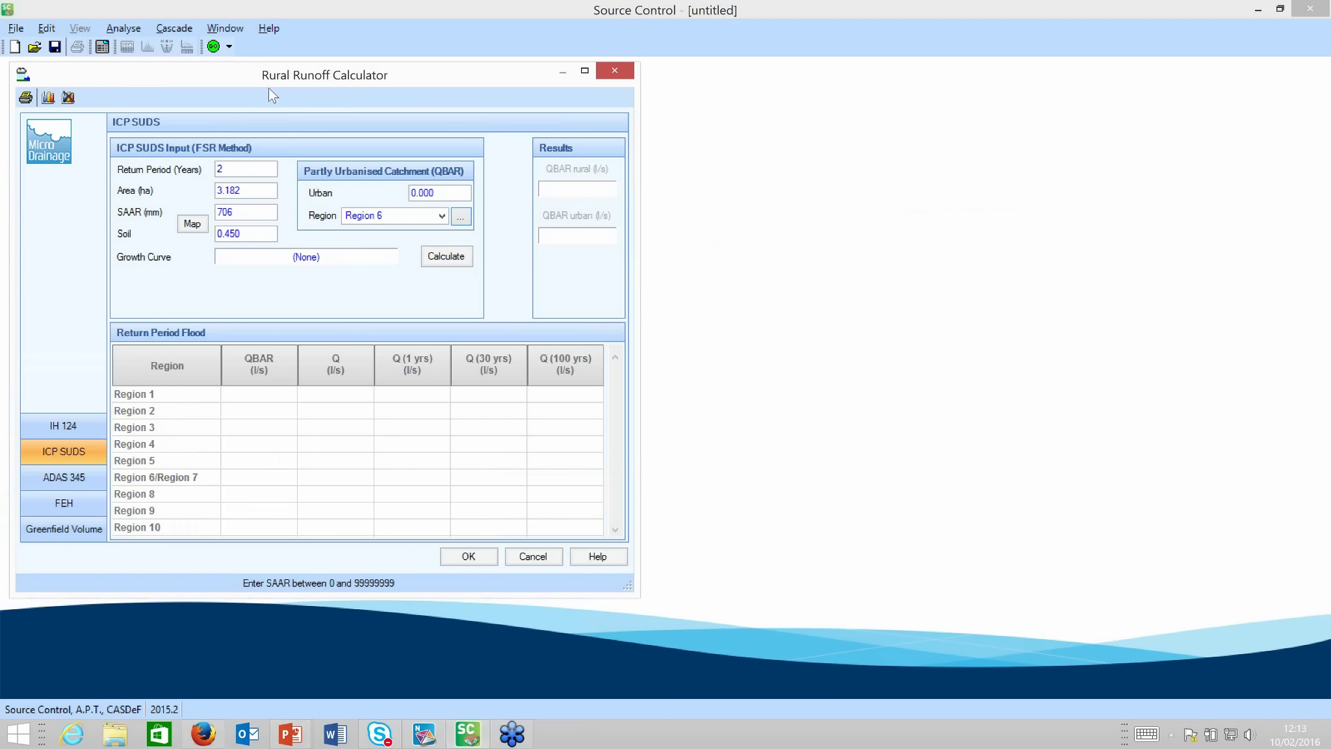
{"action": "left_click", "coordinate": [267, 191]}
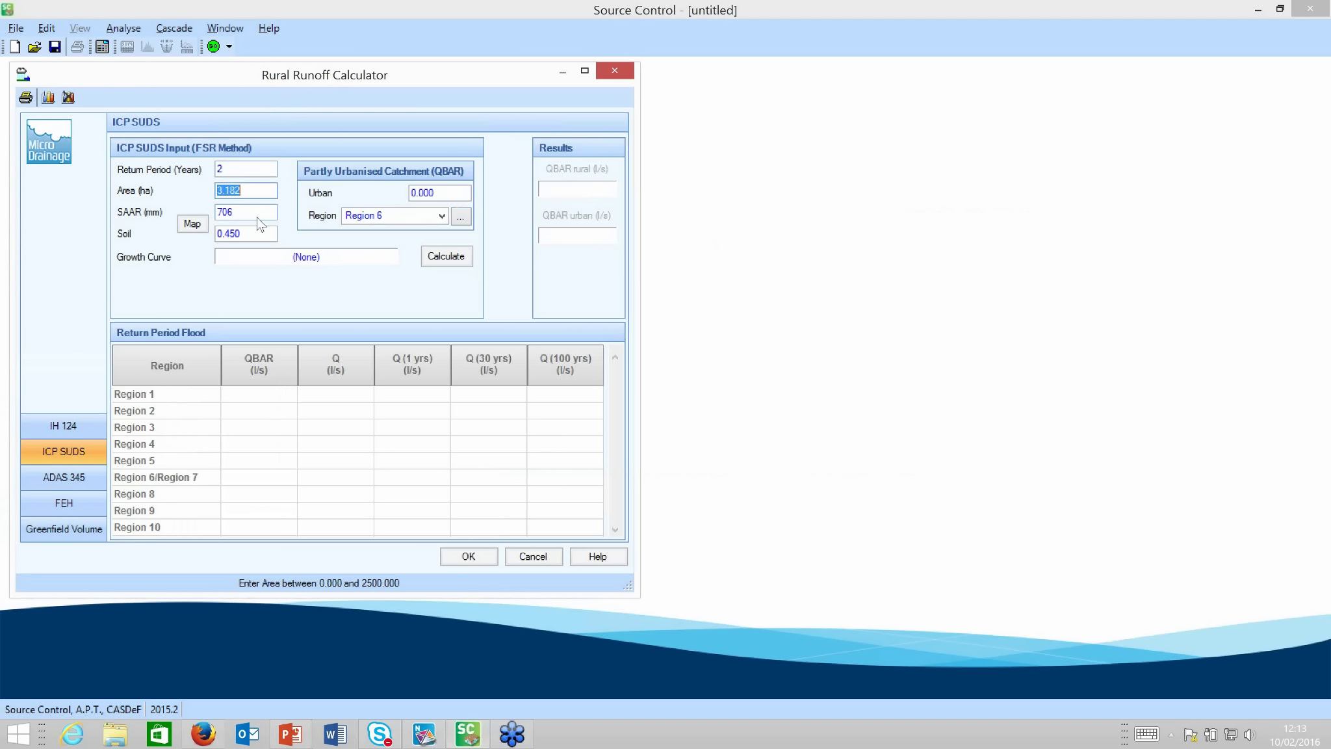
{"action": "left_click", "coordinate": [194, 223]}
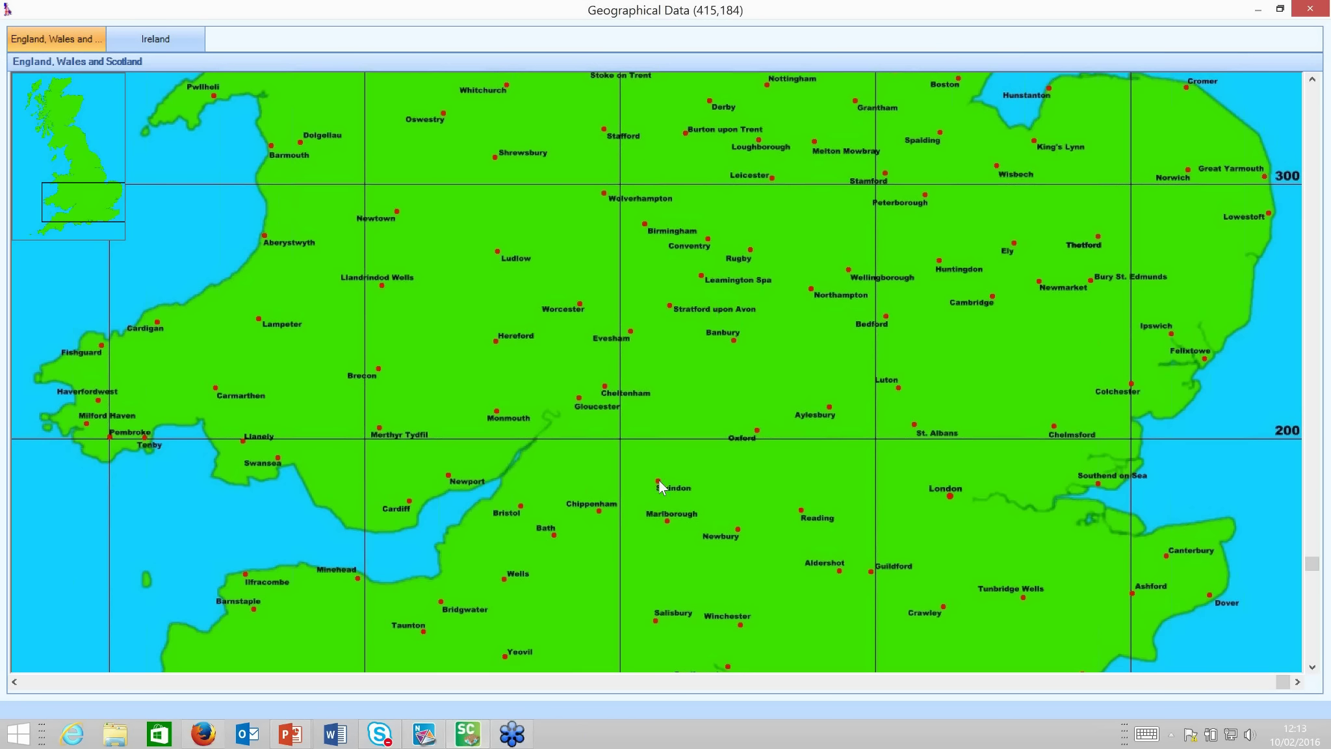
{"action": "left_click", "coordinate": [1306, 11]}
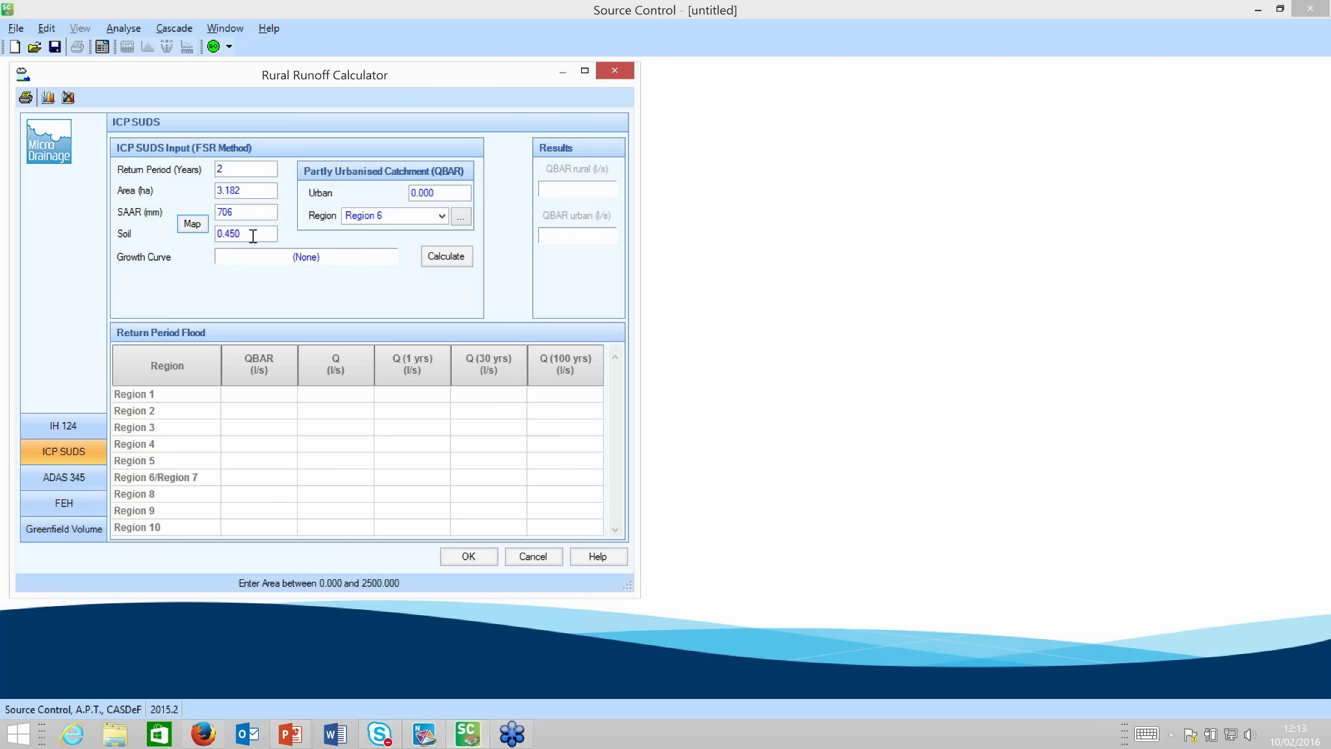
Step: Calculate greenfield runoff, giving ICP SUDS QBAR 14.1 l/s for 3.182 ha, then close the calculator
{"action": "left_click", "coordinate": [456, 258]}
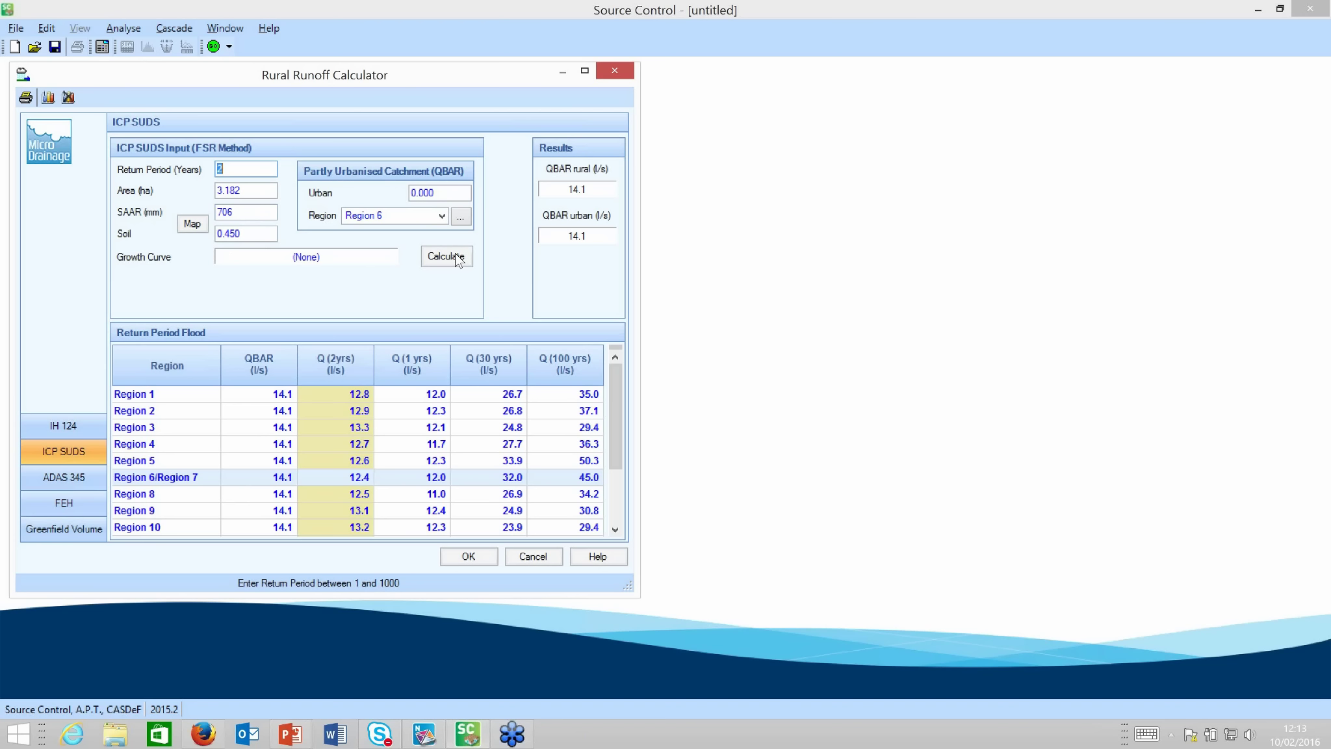
{"action": "left_click_drag", "start_coordinate": [641, 264], "coordinate": [752, 263]}
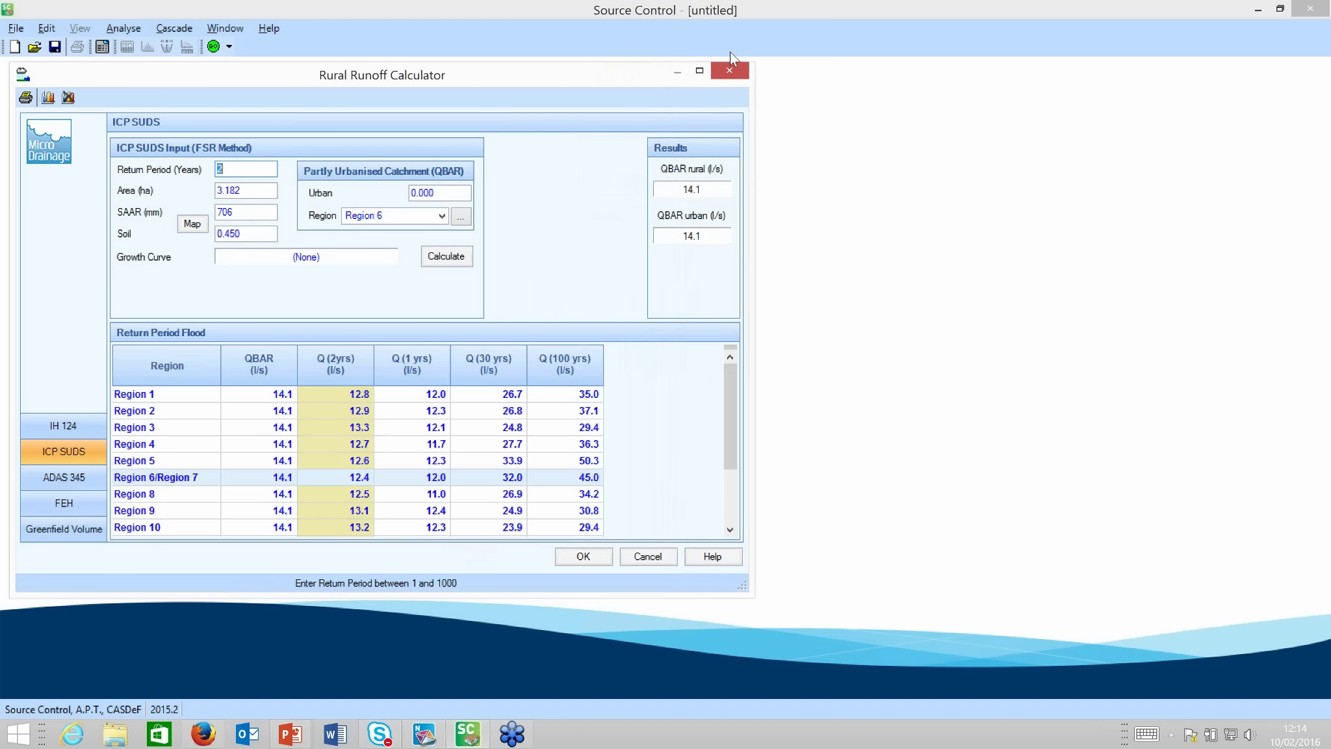
{"action": "left_click", "coordinate": [730, 70]}
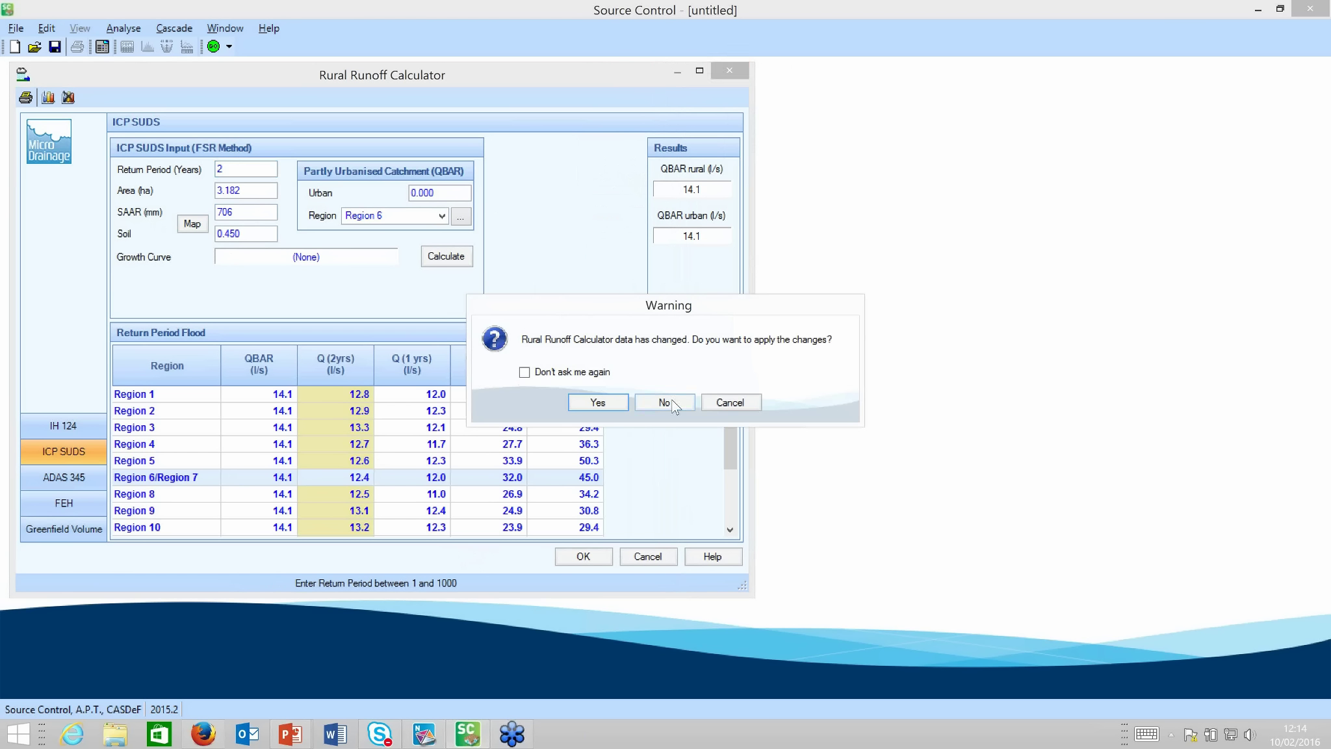
Step: Discard the runoff calculator changes and start a Quick Storage Estimate from the File menu
{"action": "left_click", "coordinate": [663, 402]}
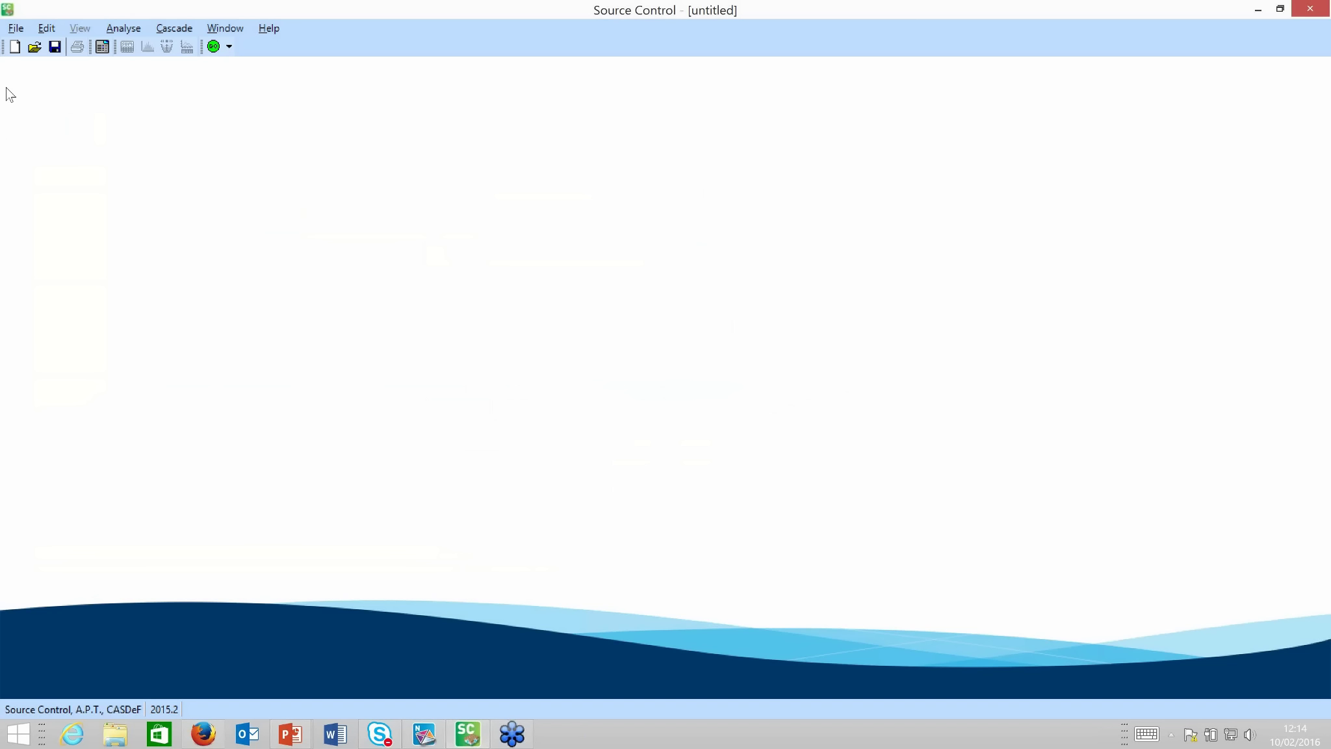
{"action": "left_click", "coordinate": [17, 28]}
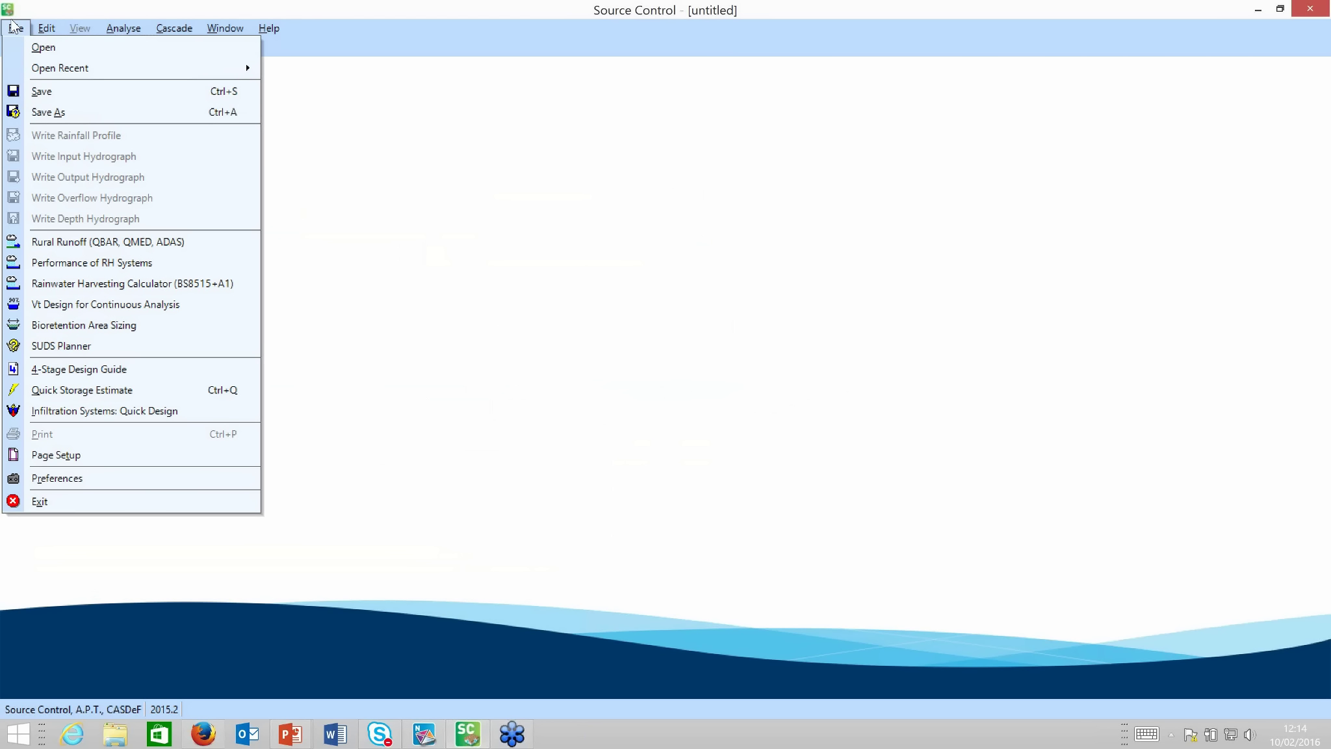
{"action": "left_click", "coordinate": [91, 392]}
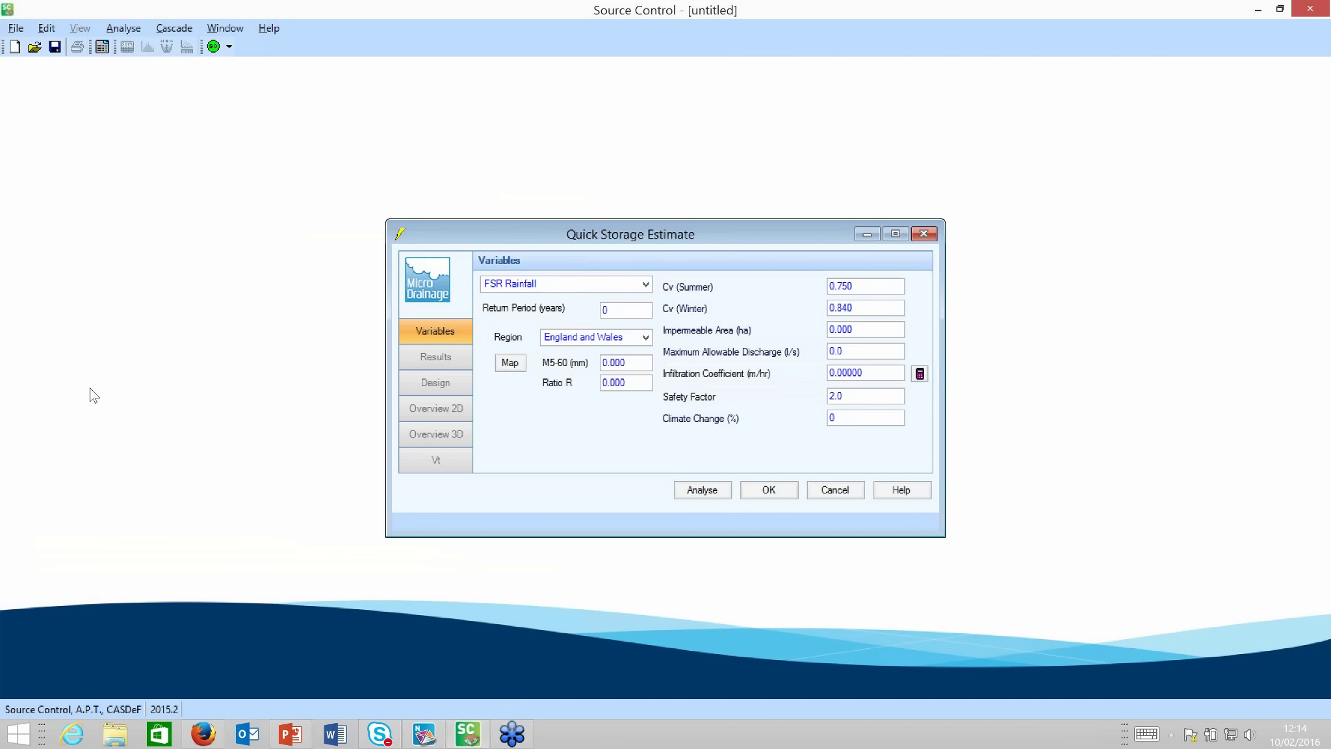
{"action": "left_click", "coordinate": [17, 30]}
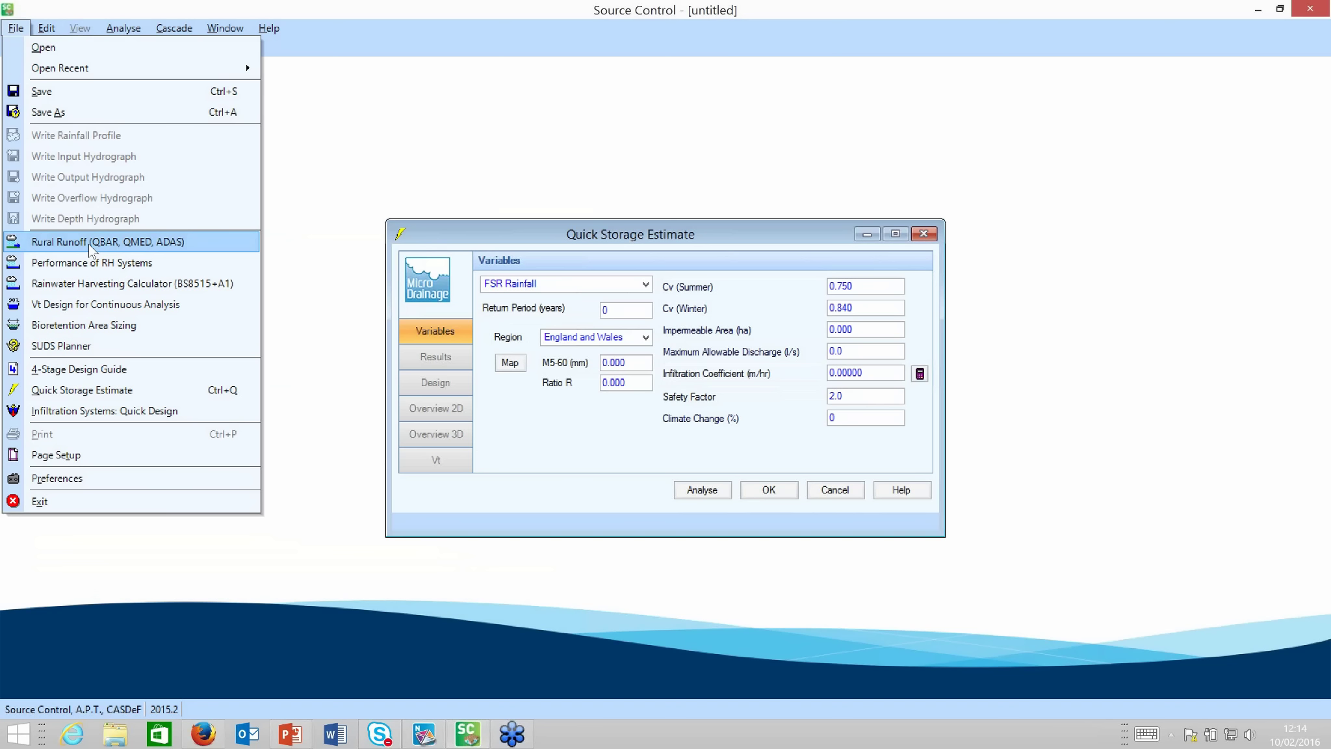
{"action": "left_click", "coordinate": [662, 231]}
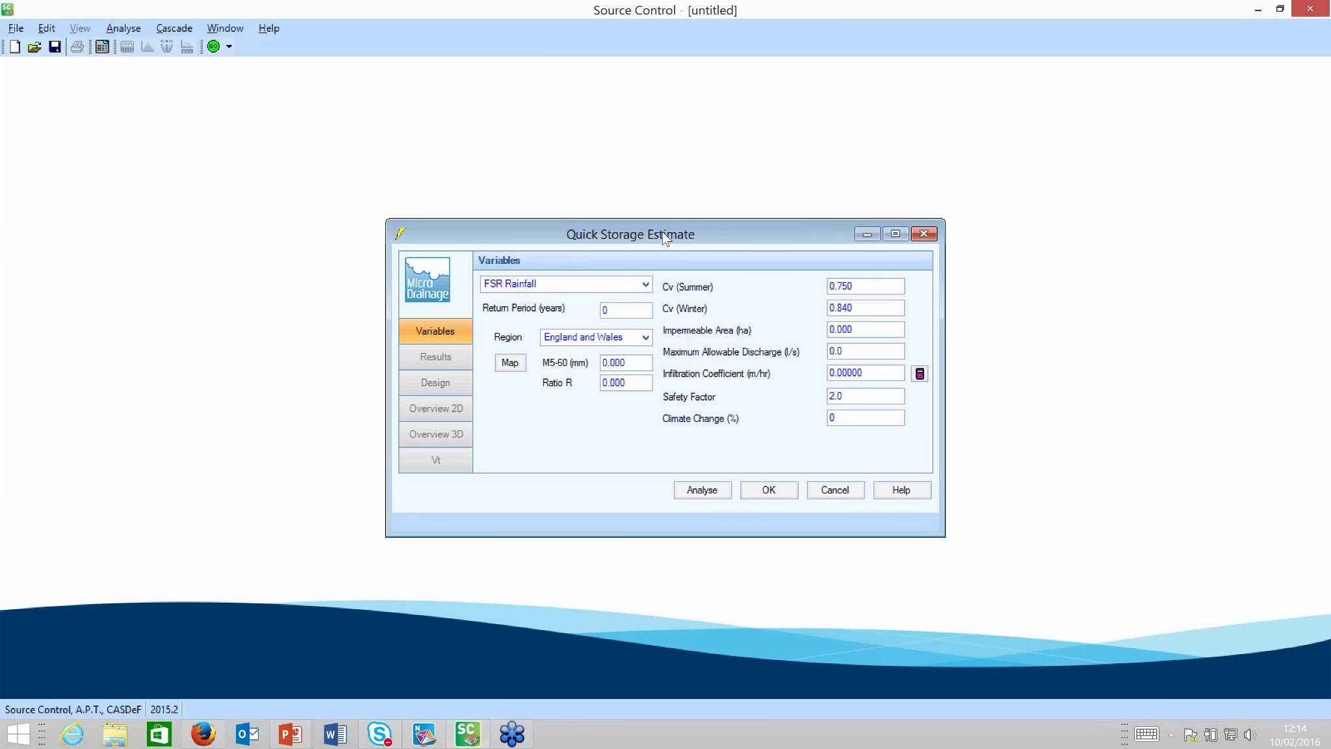
{"action": "left_click_drag", "start_coordinate": [663, 230], "coordinate": [517, 101]}
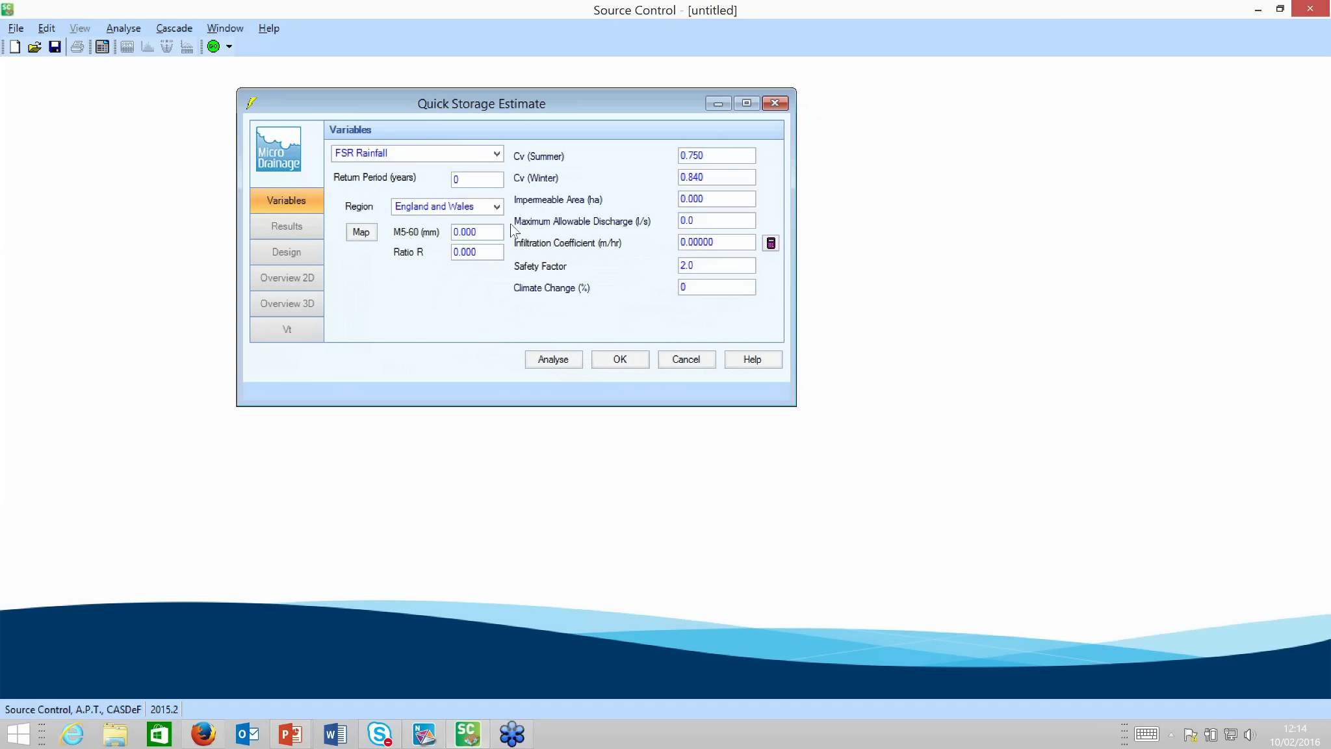
Step: Analyse a 30-year return period with Swindon-area map rainfall, 1.909 ha impermeable area and 14.1 l/s discharge
{"action": "left_click", "coordinate": [490, 182]}
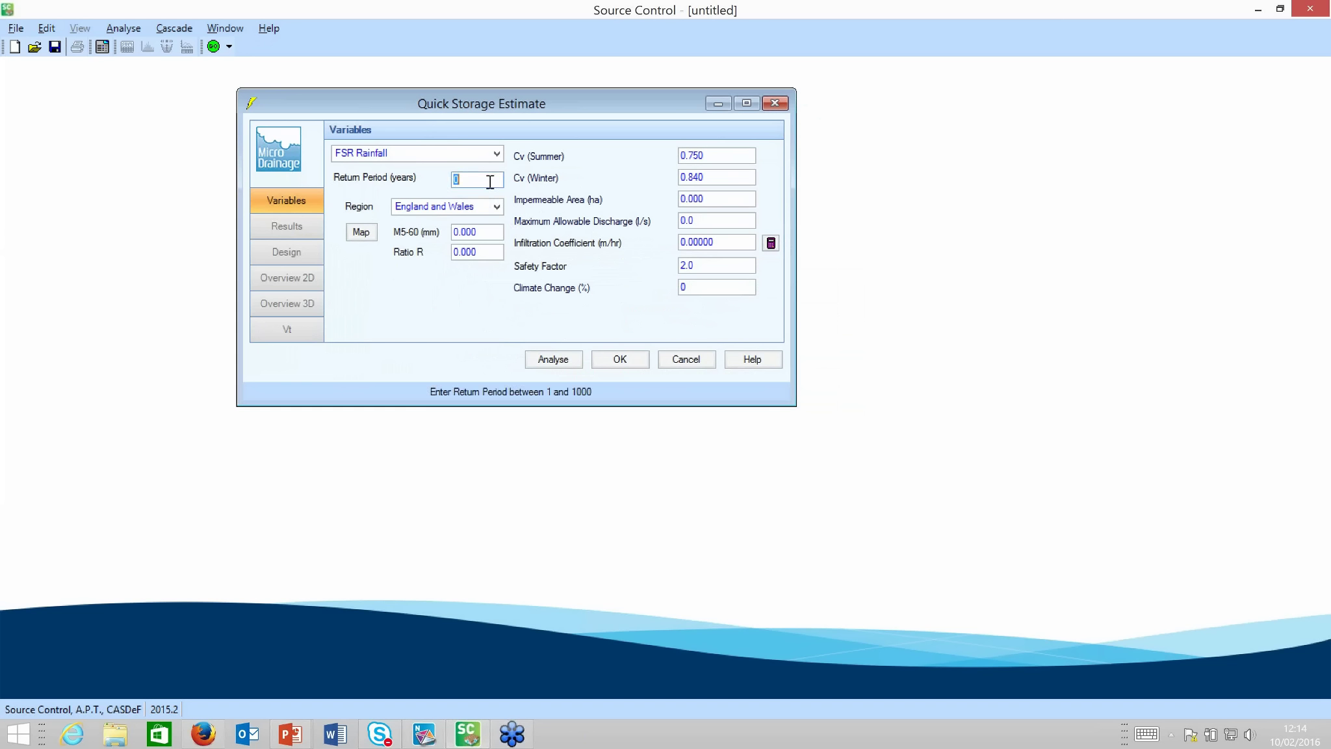
{"action": "type", "text": "30"}
{"action": "left_click", "coordinate": [365, 236]}
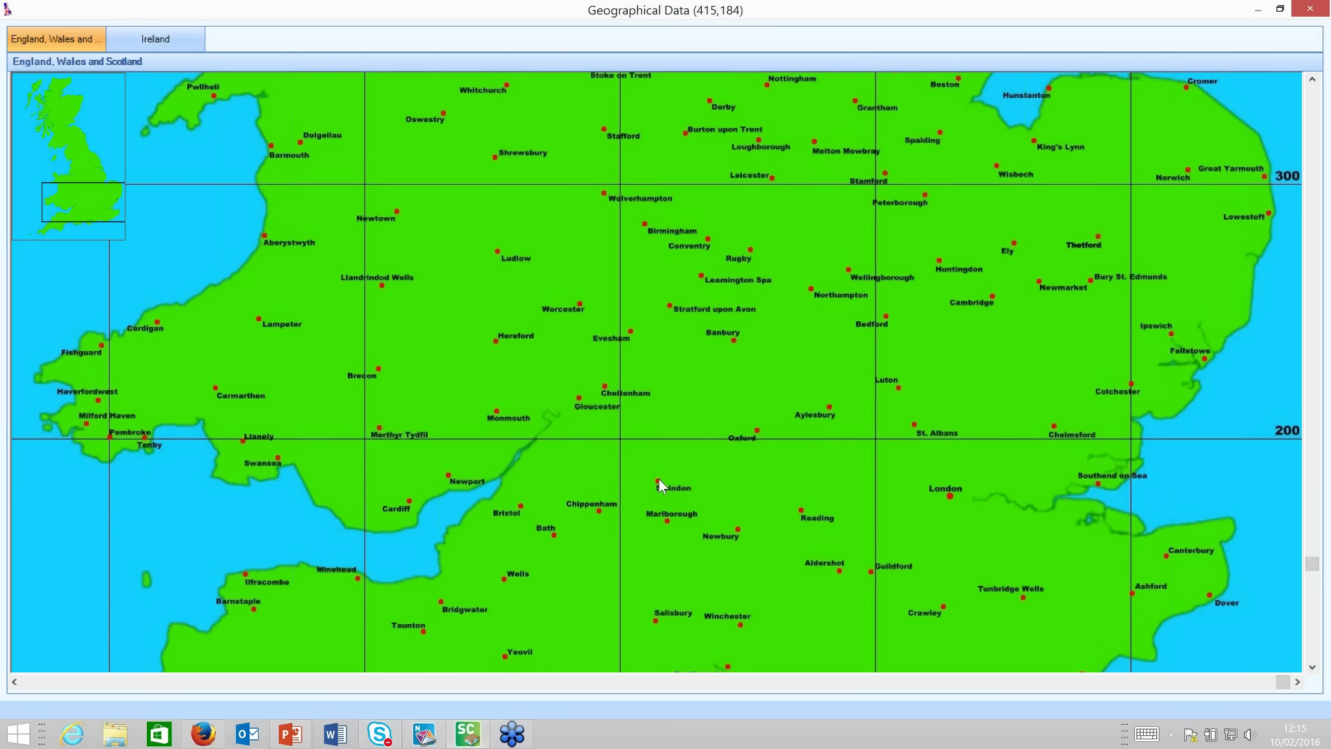
{"action": "left_click", "coordinate": [659, 484]}
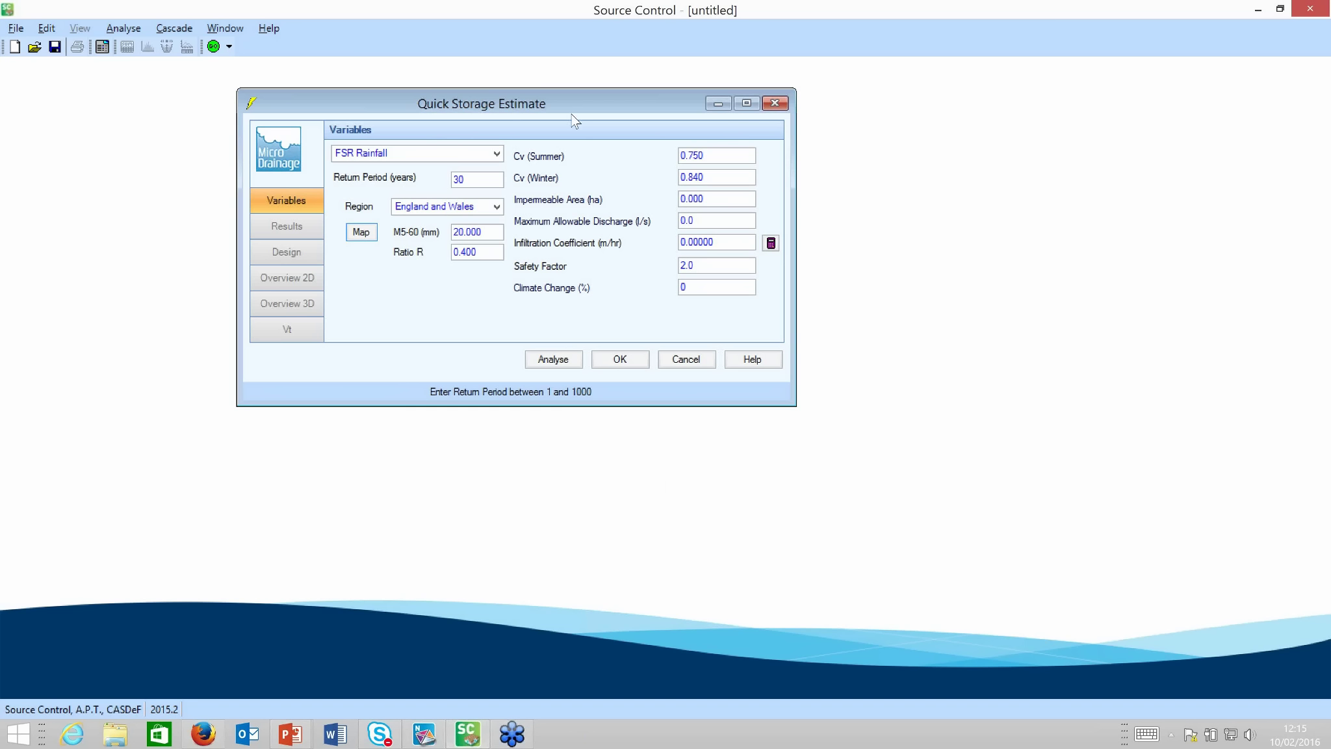
{"action": "left_click", "coordinate": [733, 198]}
{"action": "type", "text": "1.909"}
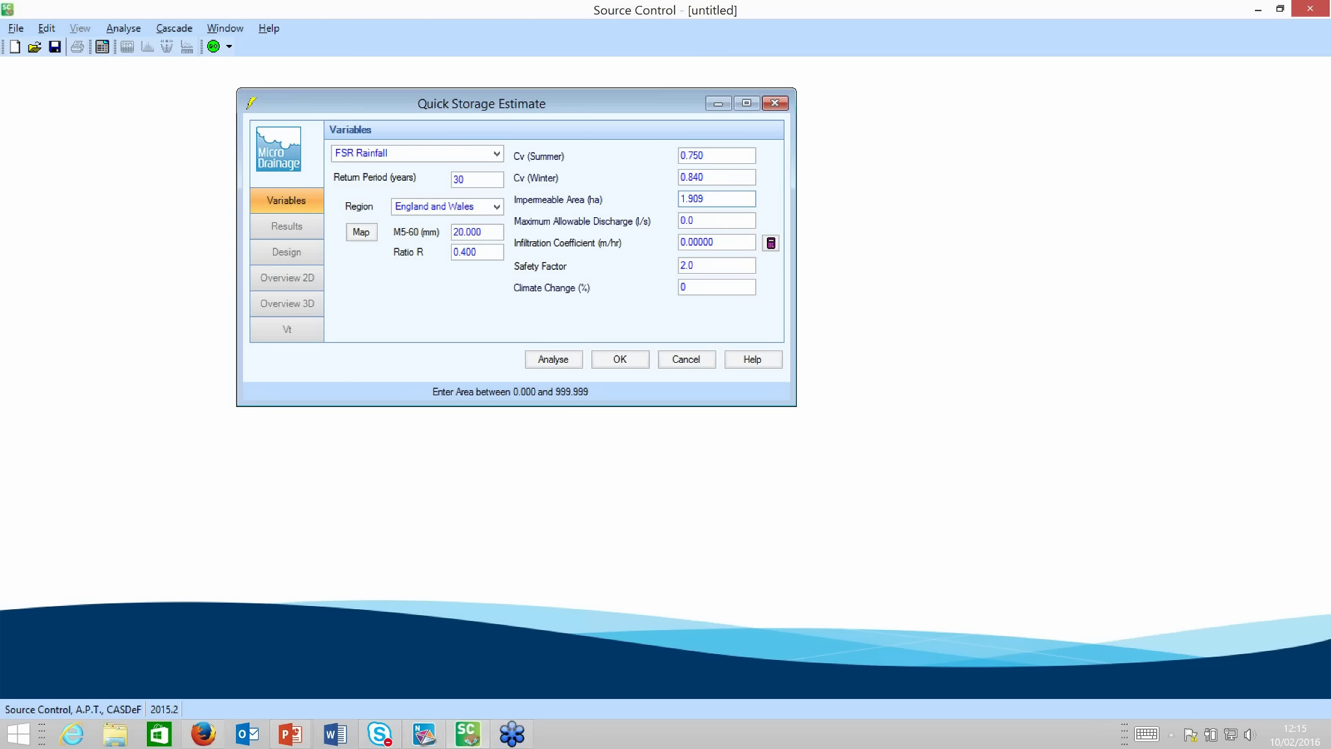
{"action": "left_click", "coordinate": [714, 216]}
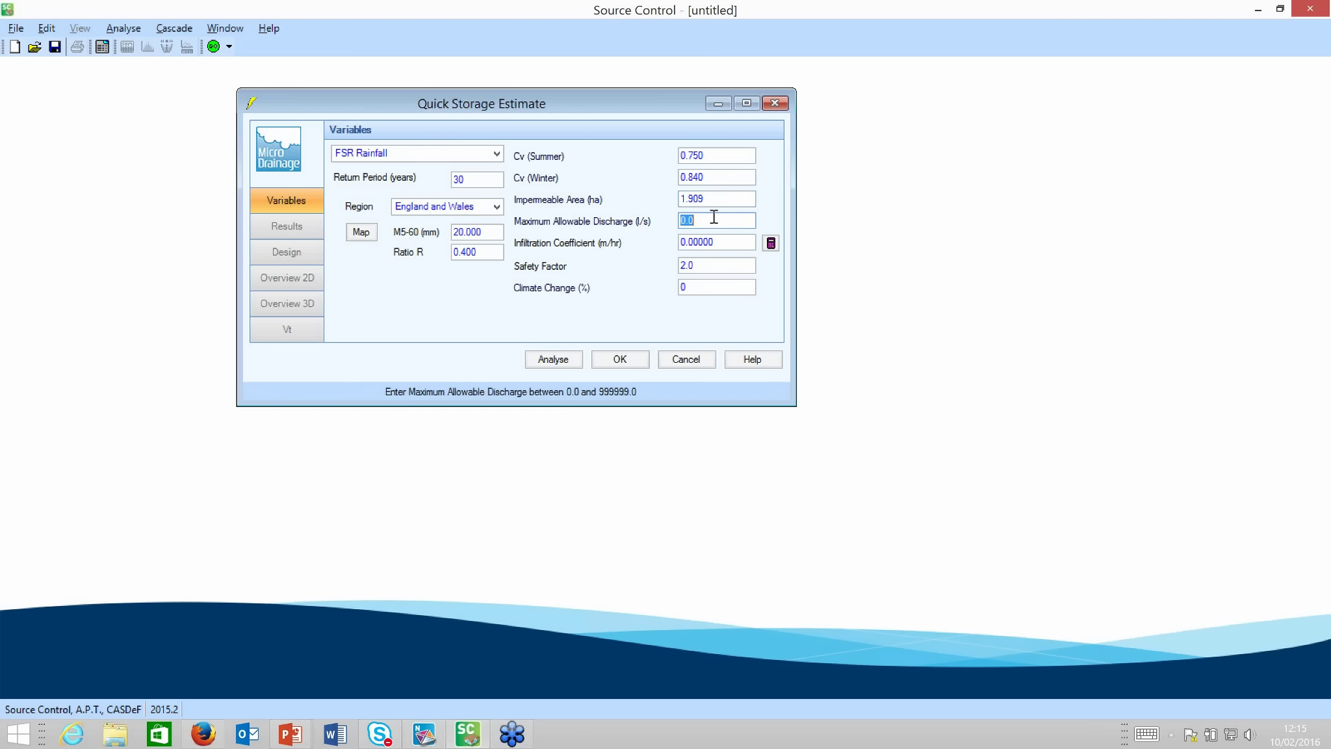
{"action": "type", "text": "14.1"}
{"action": "left_click", "coordinate": [557, 359]}
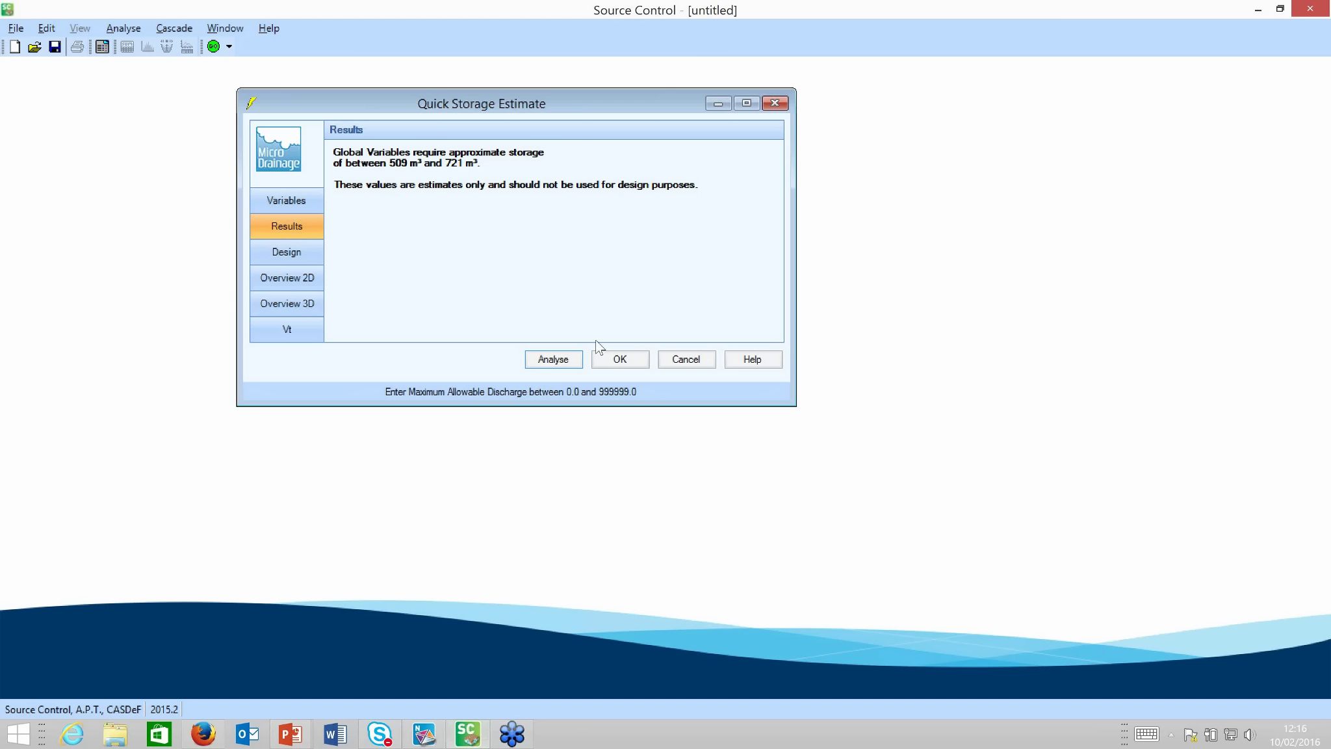
Step: Accept the estimate and set Global Variables to Tank or Pond storage with Hydro-Brake® outflow control
{"action": "left_click", "coordinate": [625, 359]}
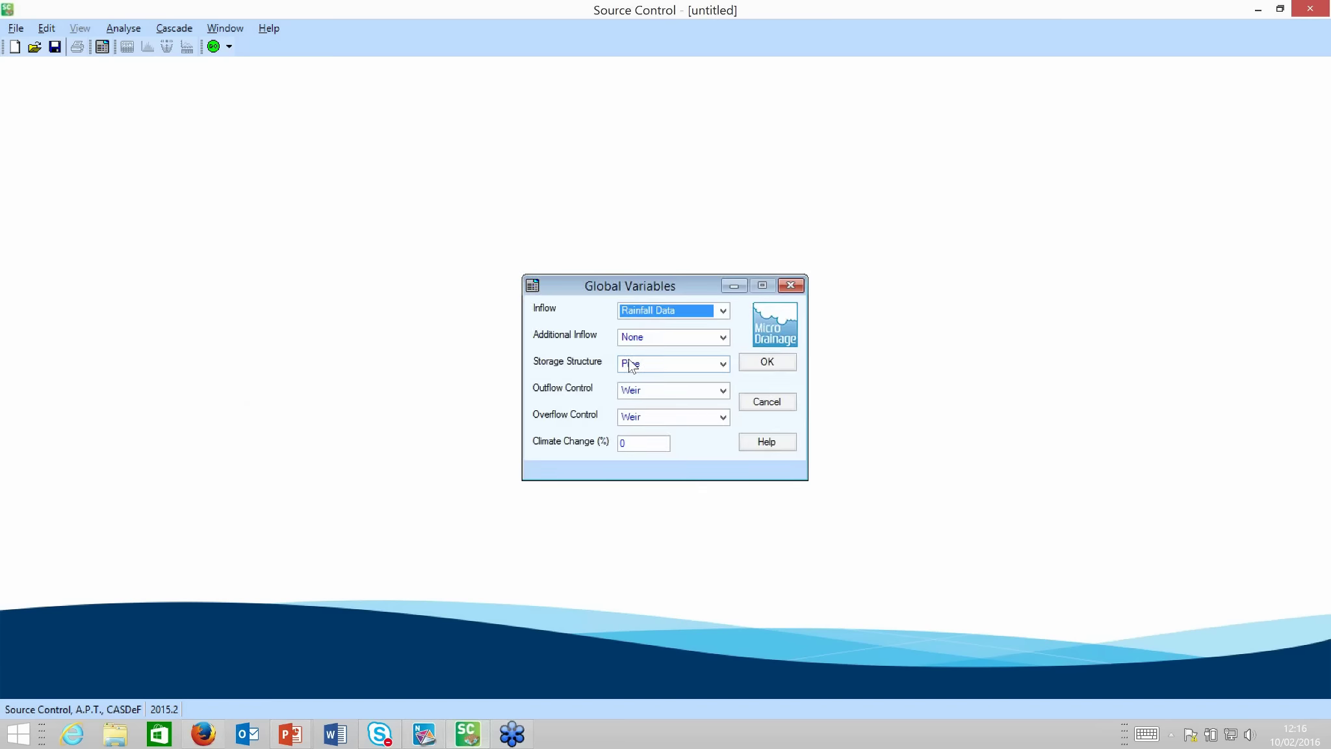
{"action": "left_click_drag", "start_coordinate": [664, 282], "coordinate": [540, 83]}
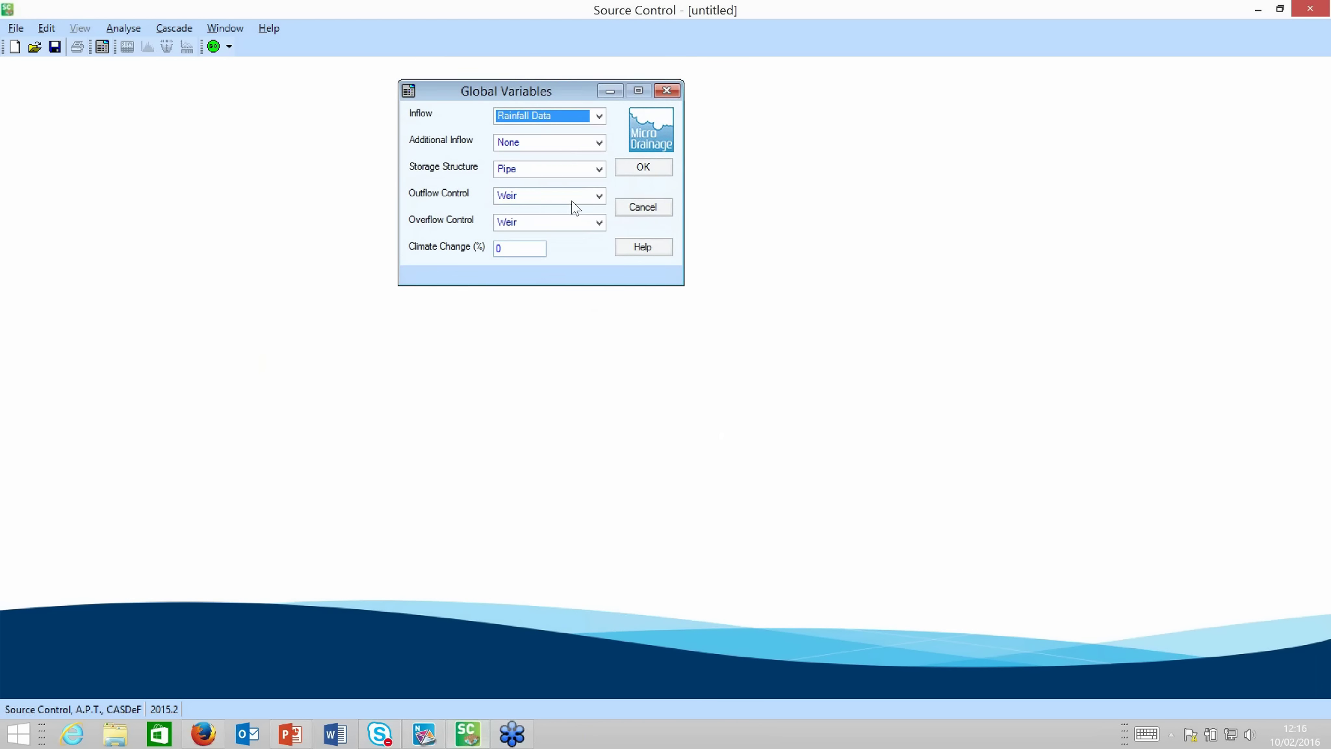
{"action": "left_click", "coordinate": [598, 170]}
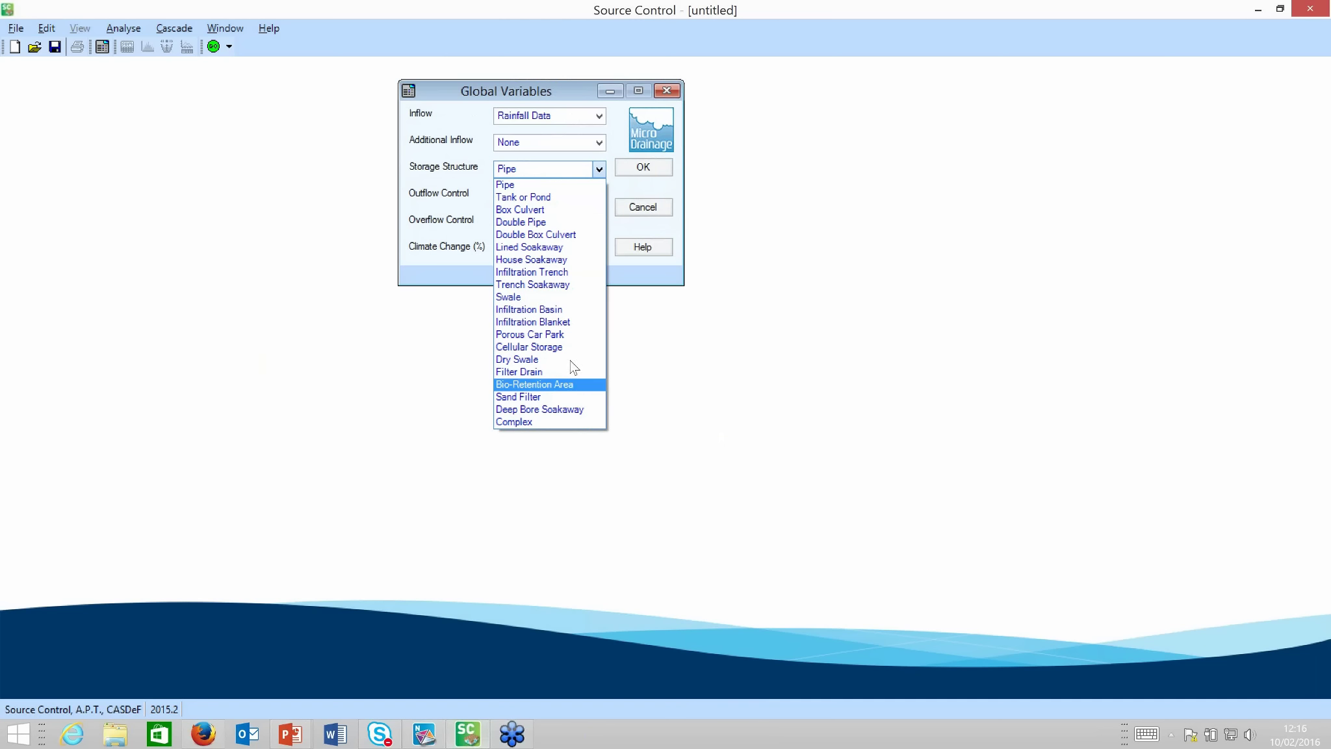
{"action": "left_click", "coordinate": [566, 197]}
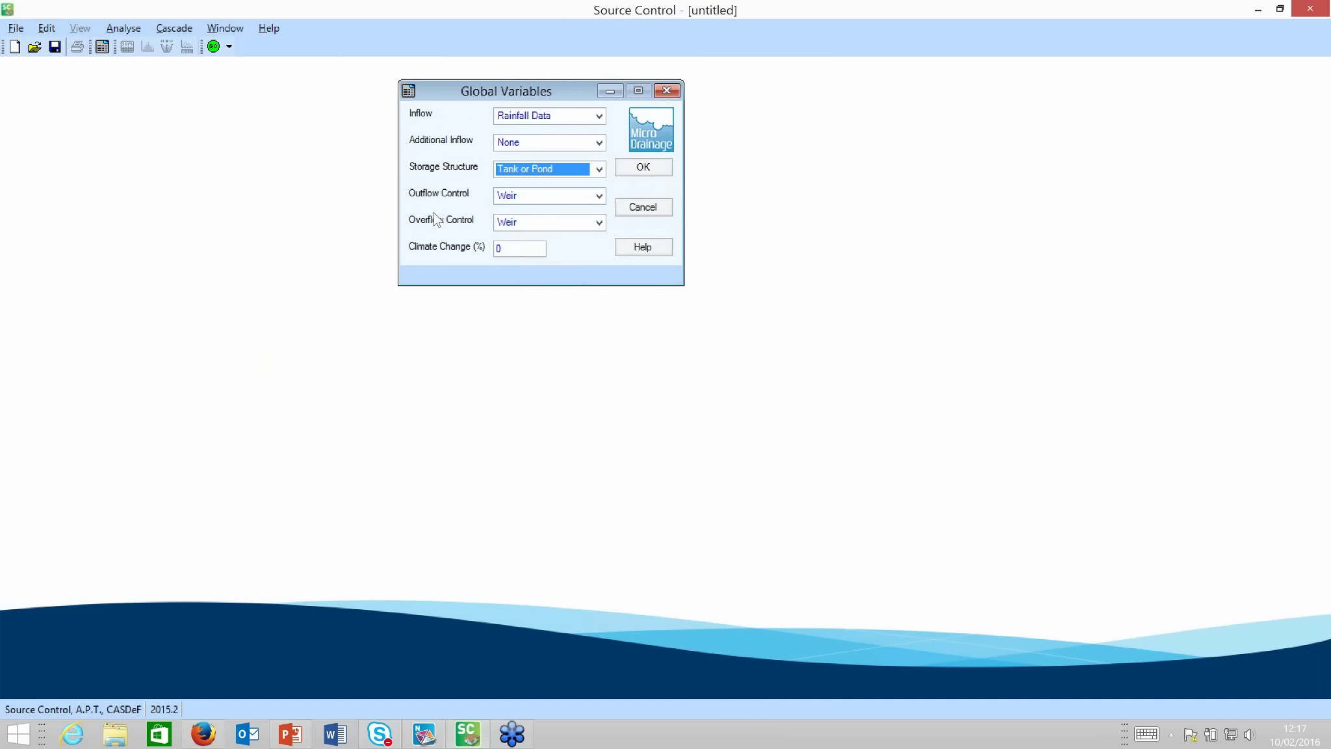
{"action": "left_click", "coordinate": [599, 196]}
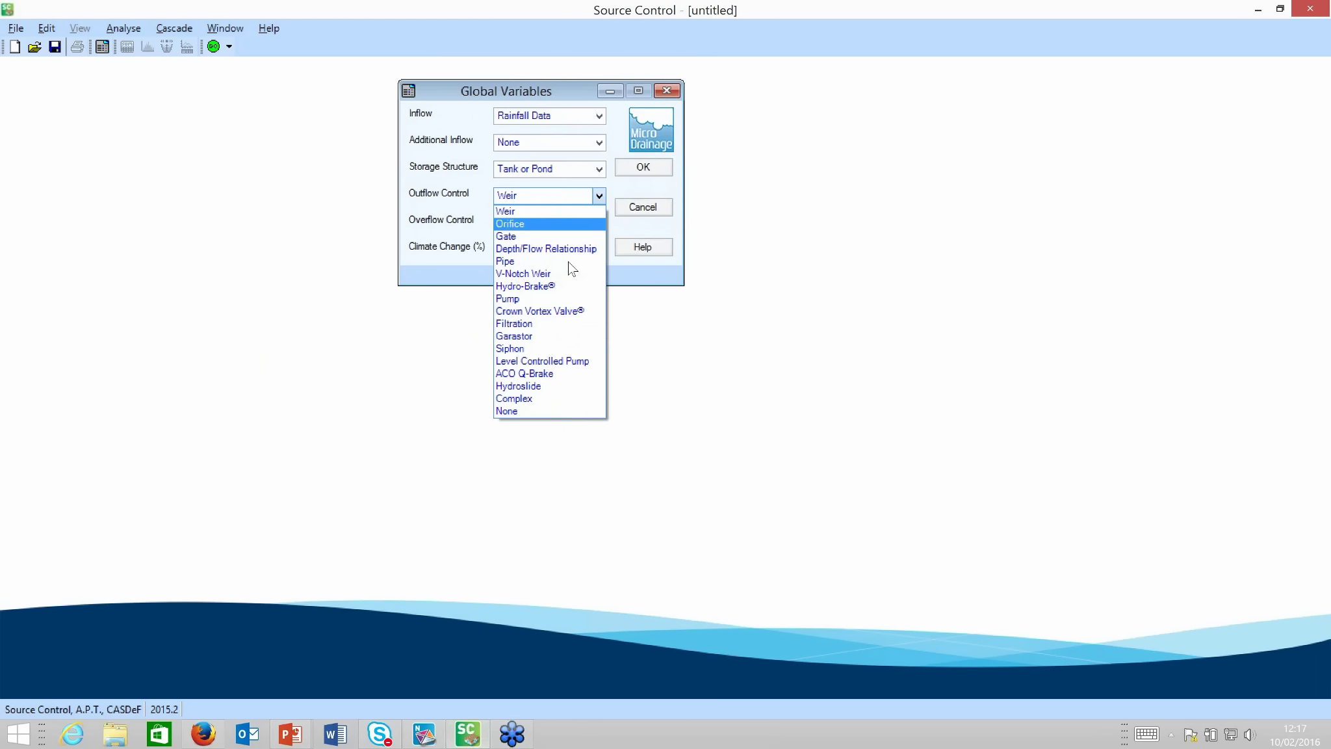
{"action": "left_click", "coordinate": [536, 287]}
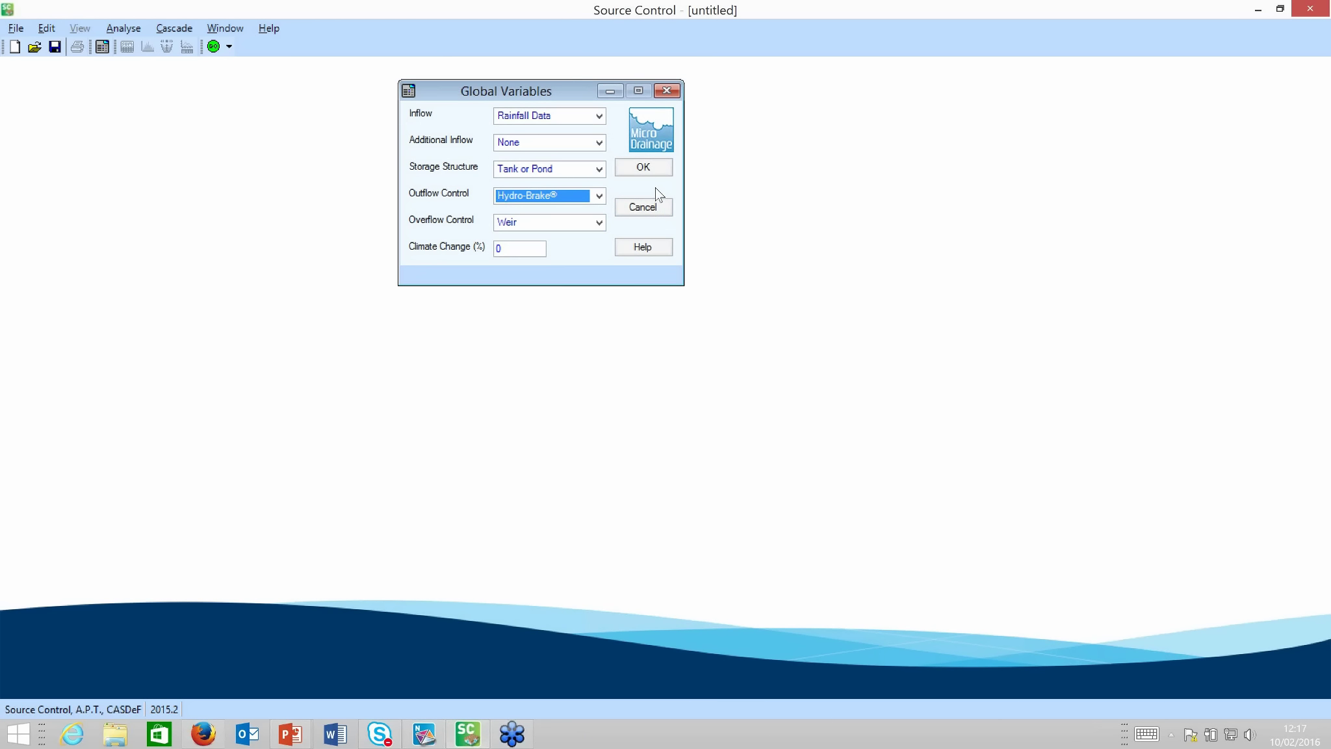
Step: Confirm the global variables and accept the default rainfall and network settings
{"action": "left_click", "coordinate": [643, 167]}
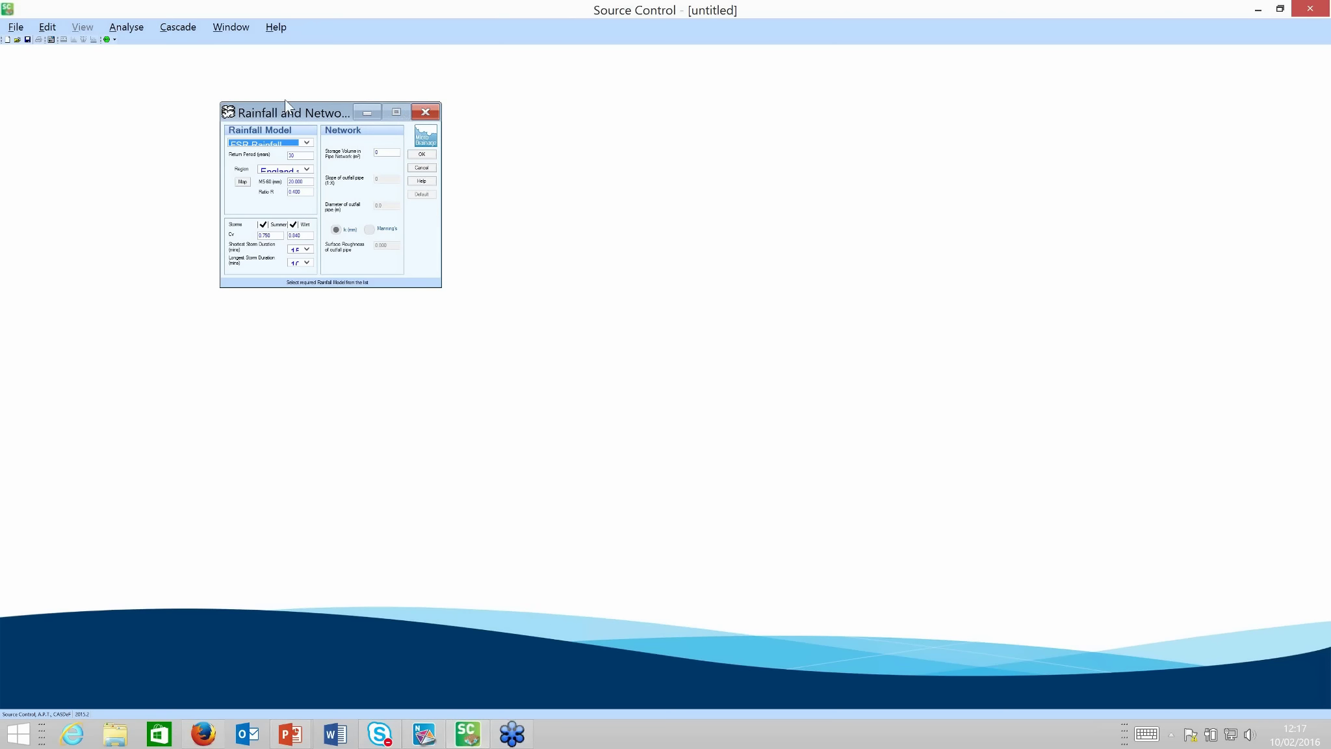
{"action": "left_click_drag", "start_coordinate": [284, 100], "coordinate": [202, 88]}
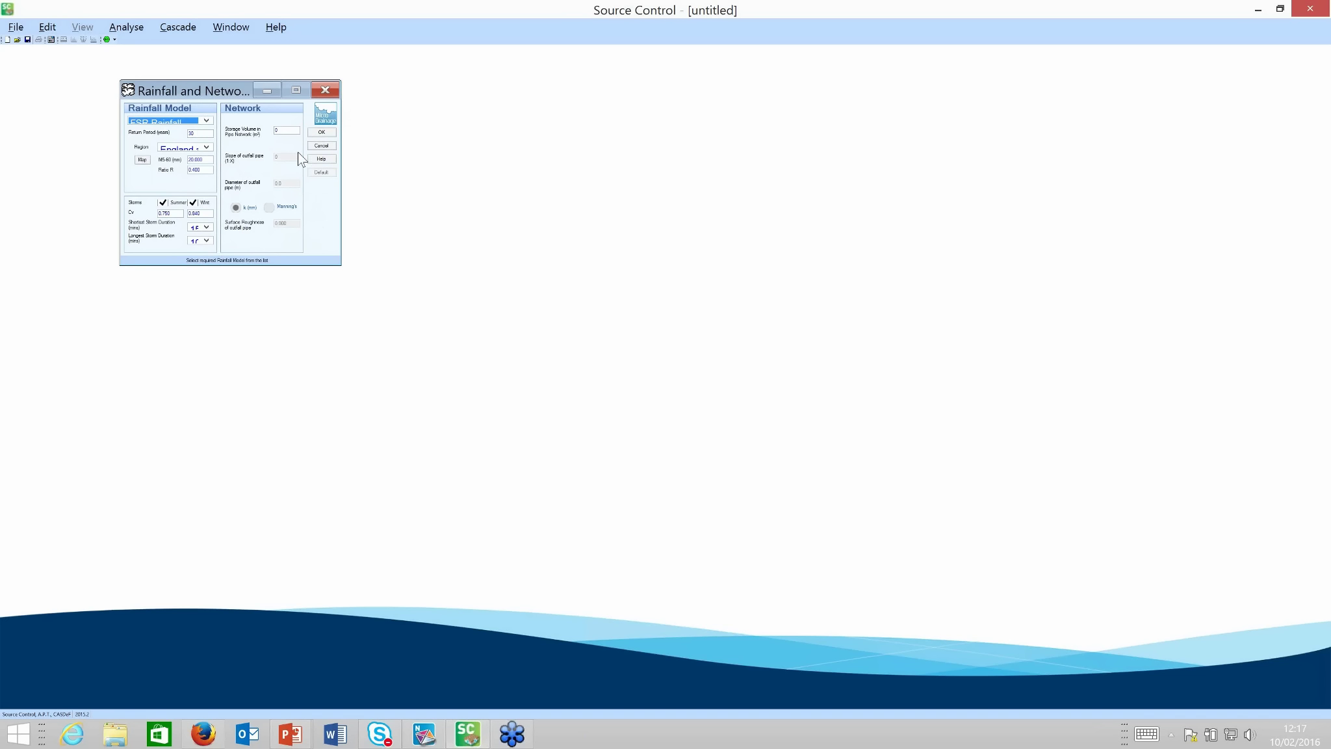
{"action": "left_click", "coordinate": [322, 133]}
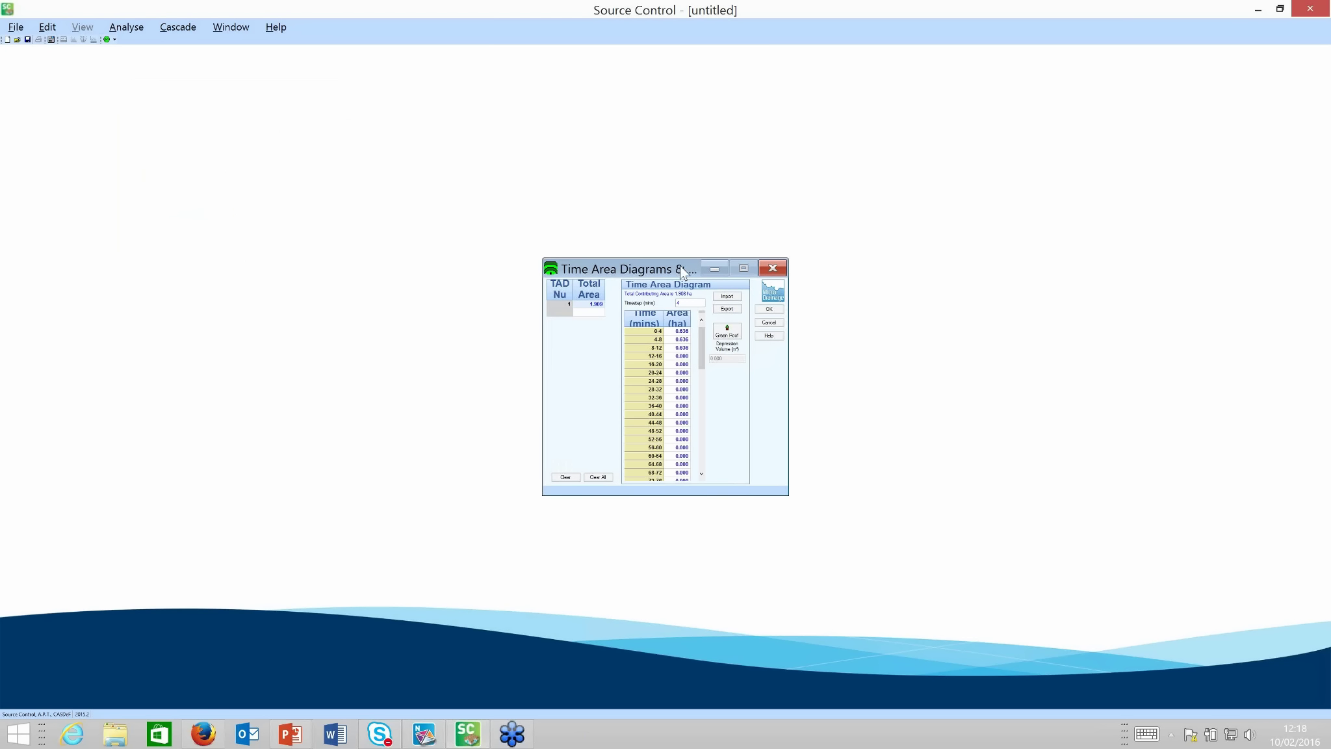
Step: Import the Storage Structure TAD file as the time area diagram
{"action": "left_click_drag", "start_coordinate": [680, 266], "coordinate": [510, 85]}
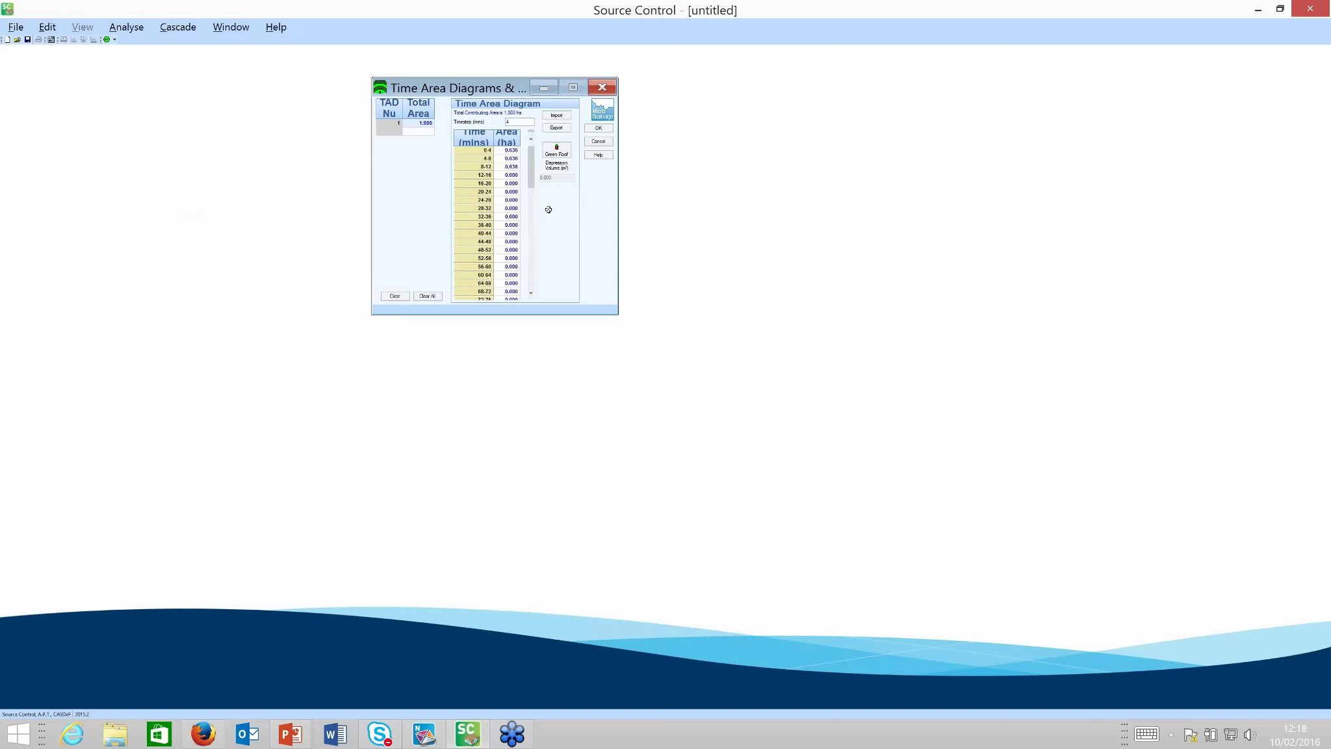
{"action": "left_click", "coordinate": [560, 116]}
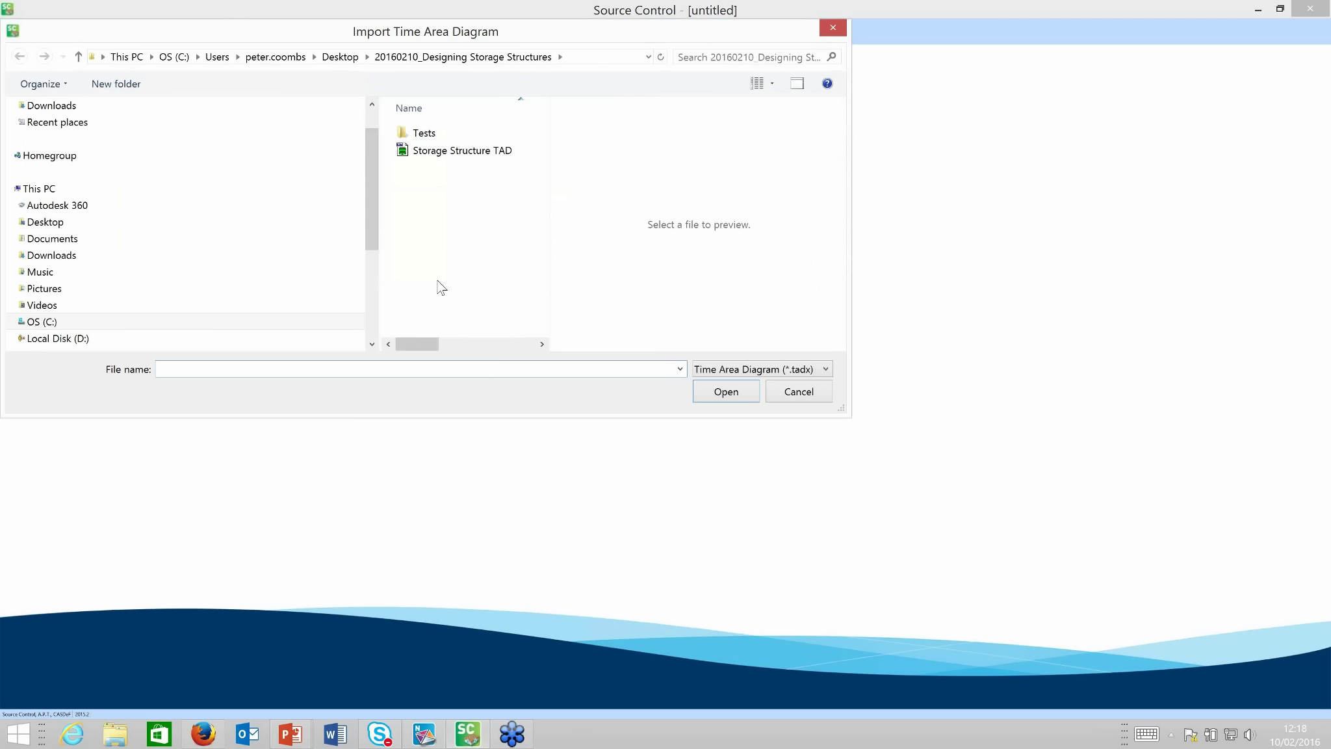
{"action": "double_click", "coordinate": [438, 151]}
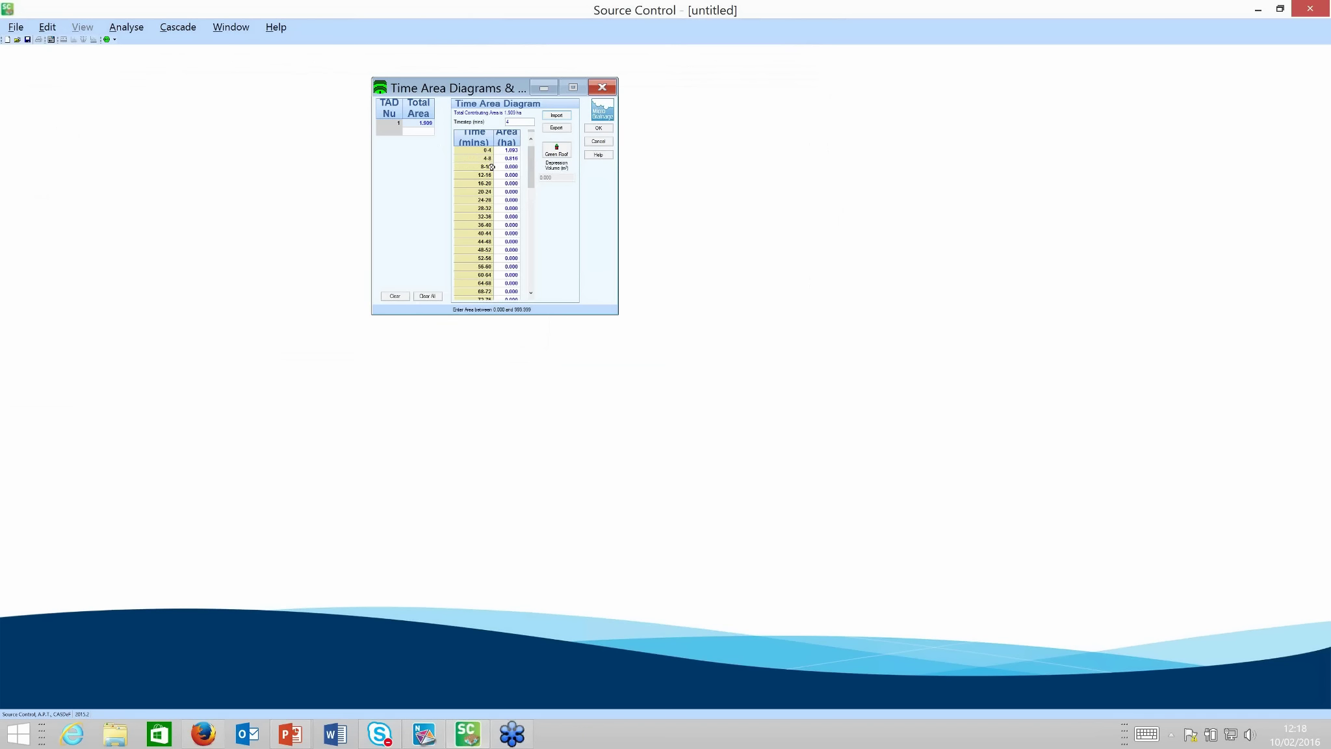
Step: Accept the time area diagram and give the tank or pond cover level 33.250 and invert level 31.750
{"action": "left_click", "coordinate": [607, 129]}
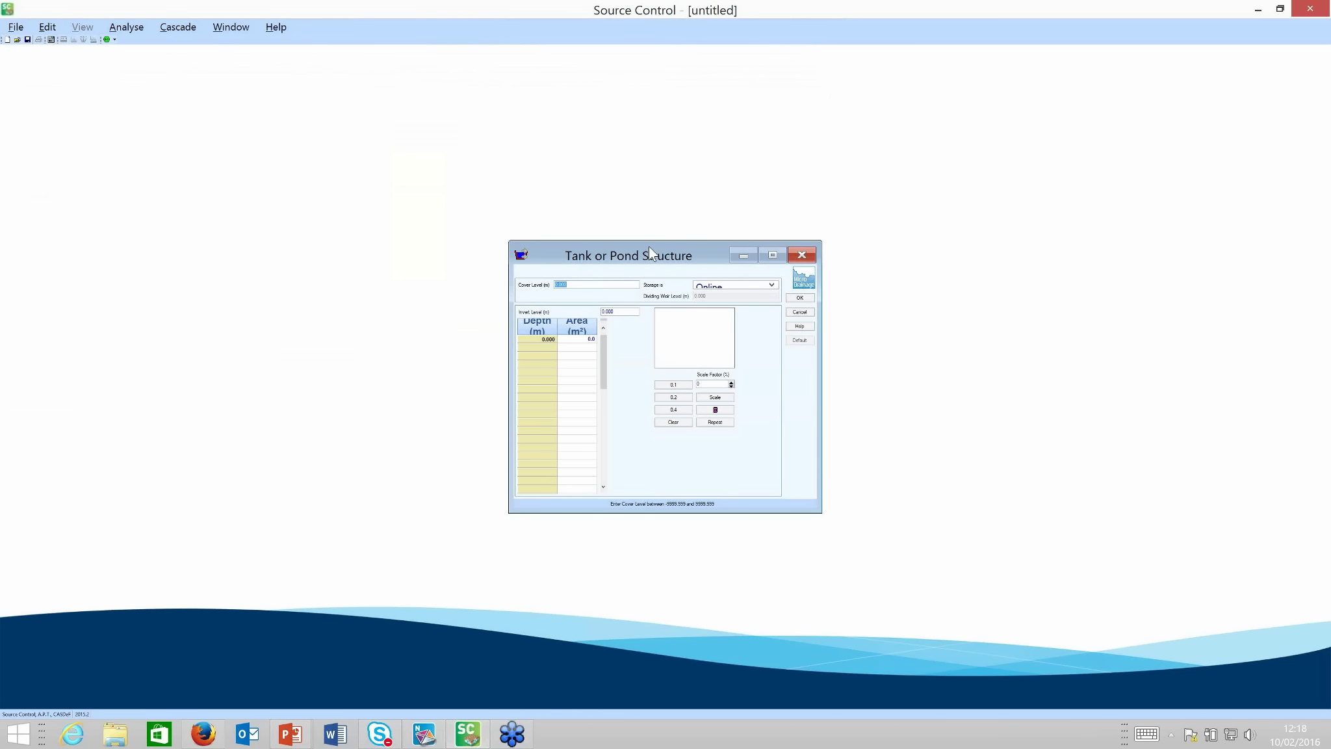
{"action": "left_click_drag", "start_coordinate": [649, 247], "coordinate": [382, 92]}
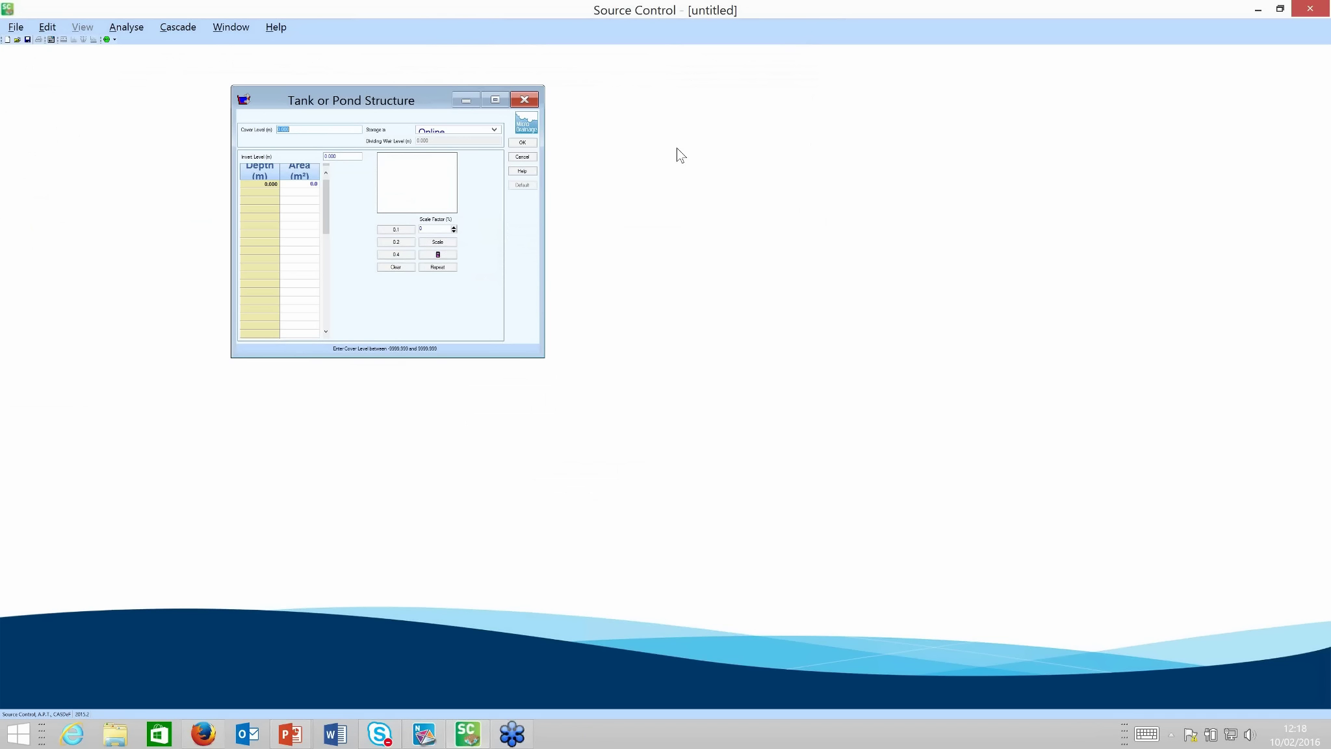
{"action": "type", "text": "33.25"}
{"action": "left_click", "coordinate": [346, 157]}
{"action": "type", "text": "3"}
{"action": "key", "text": "Tab"}
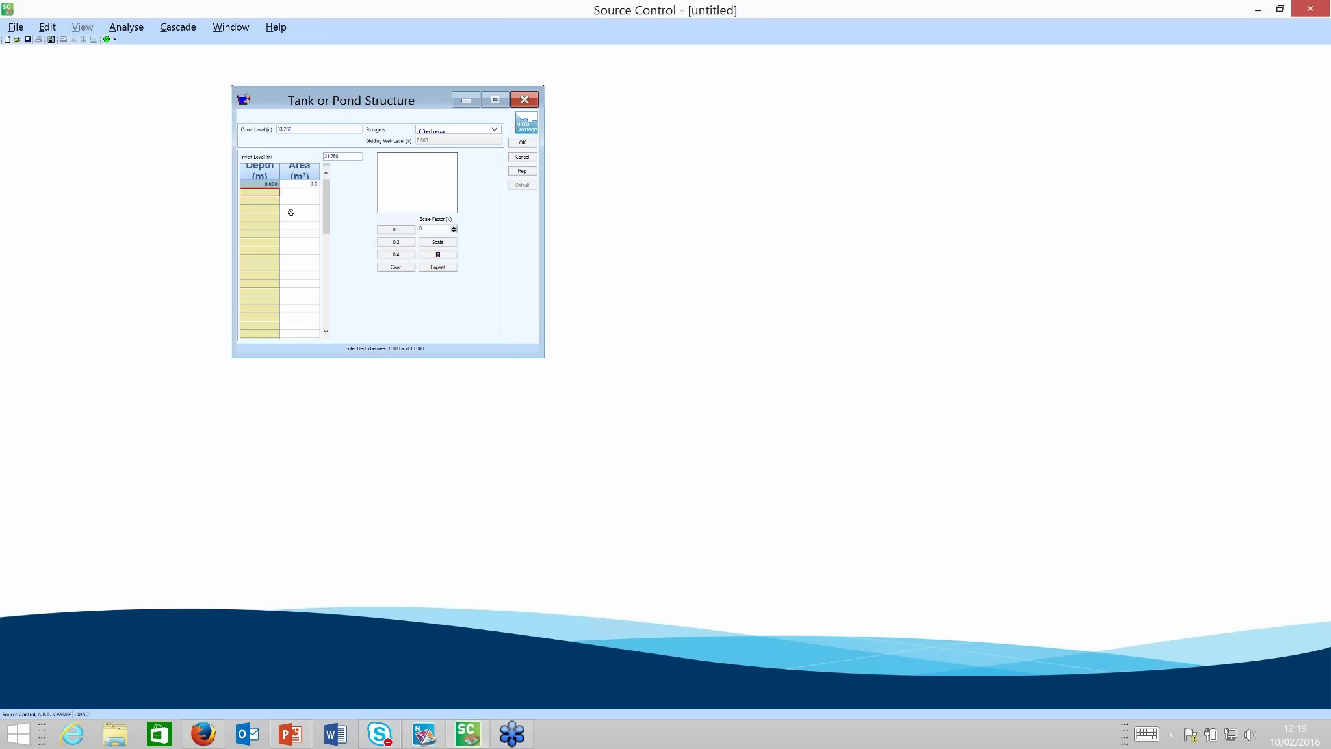
Step: Fill the depth table with rows of 1.000, 1.001 and 1.500 m
{"action": "type", "text": "1"}
{"action": "key", "text": "Return"}
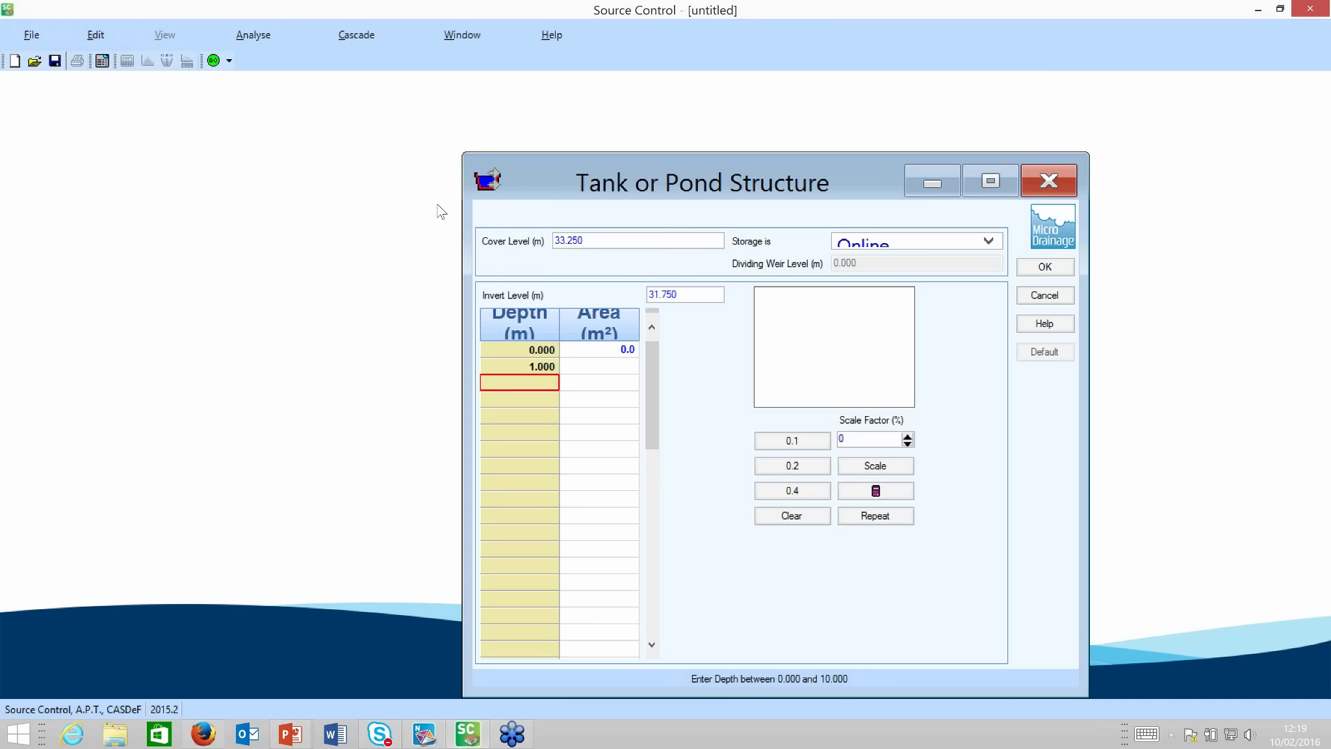
{"action": "double_click", "coordinate": [707, 173]}
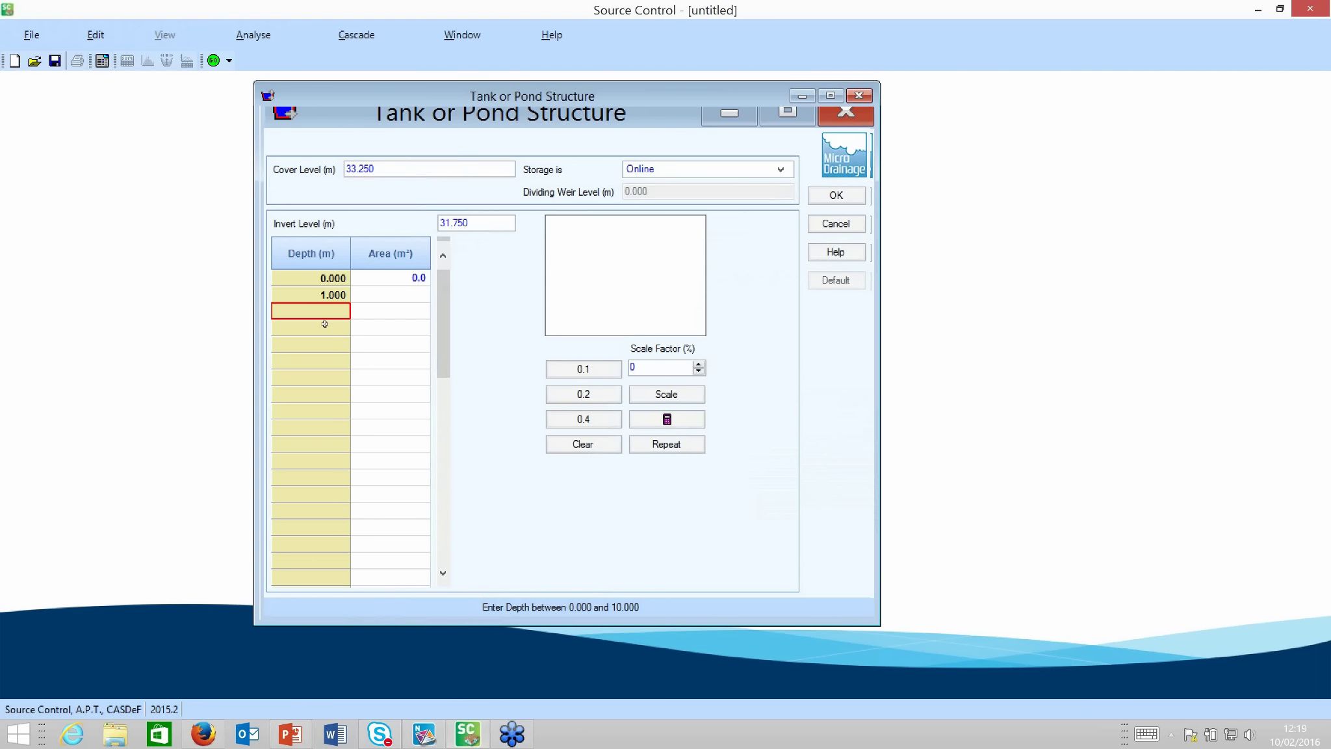
{"action": "type", "text": "1.001"}
{"action": "key", "text": "Return"}
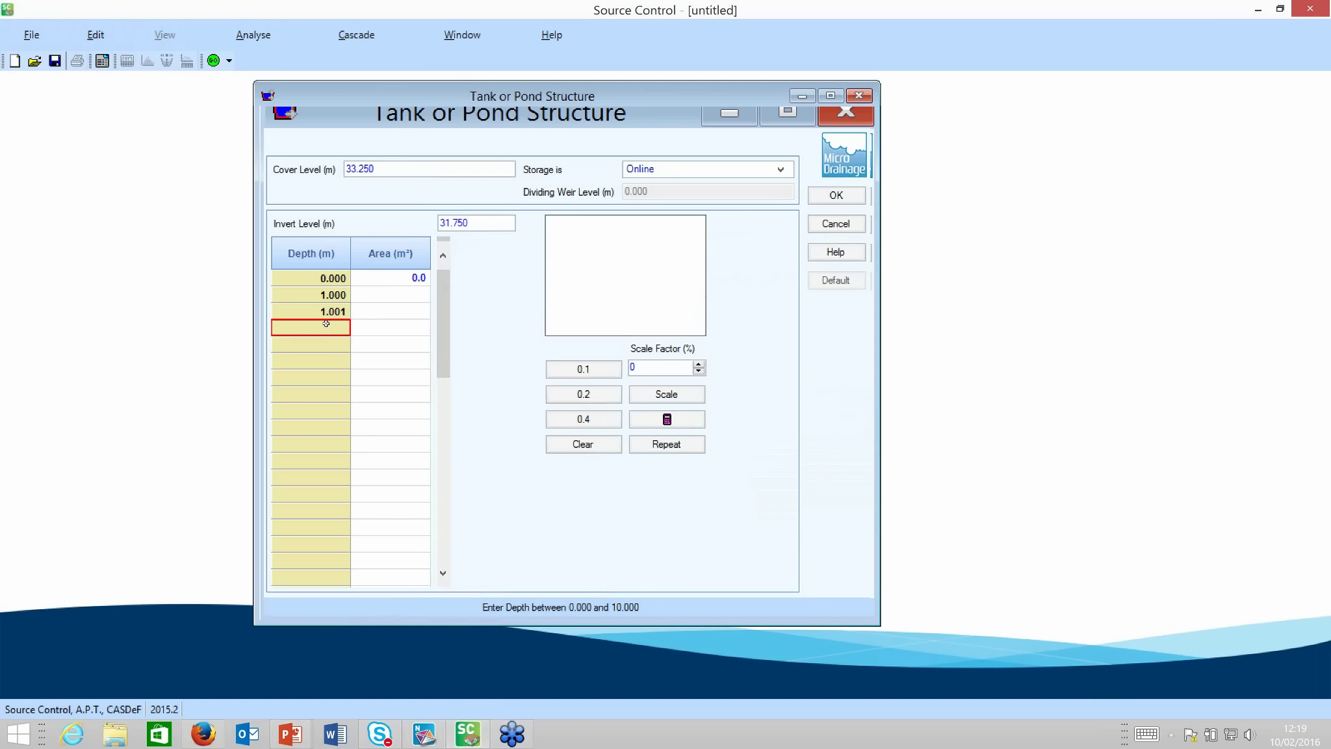
{"action": "type", "text": "1.500"}
Step: Fill every area cell using the Shape Calculator with a 1:4 side slope
{"action": "left_click_drag", "start_coordinate": [390, 278], "coordinate": [398, 333]}
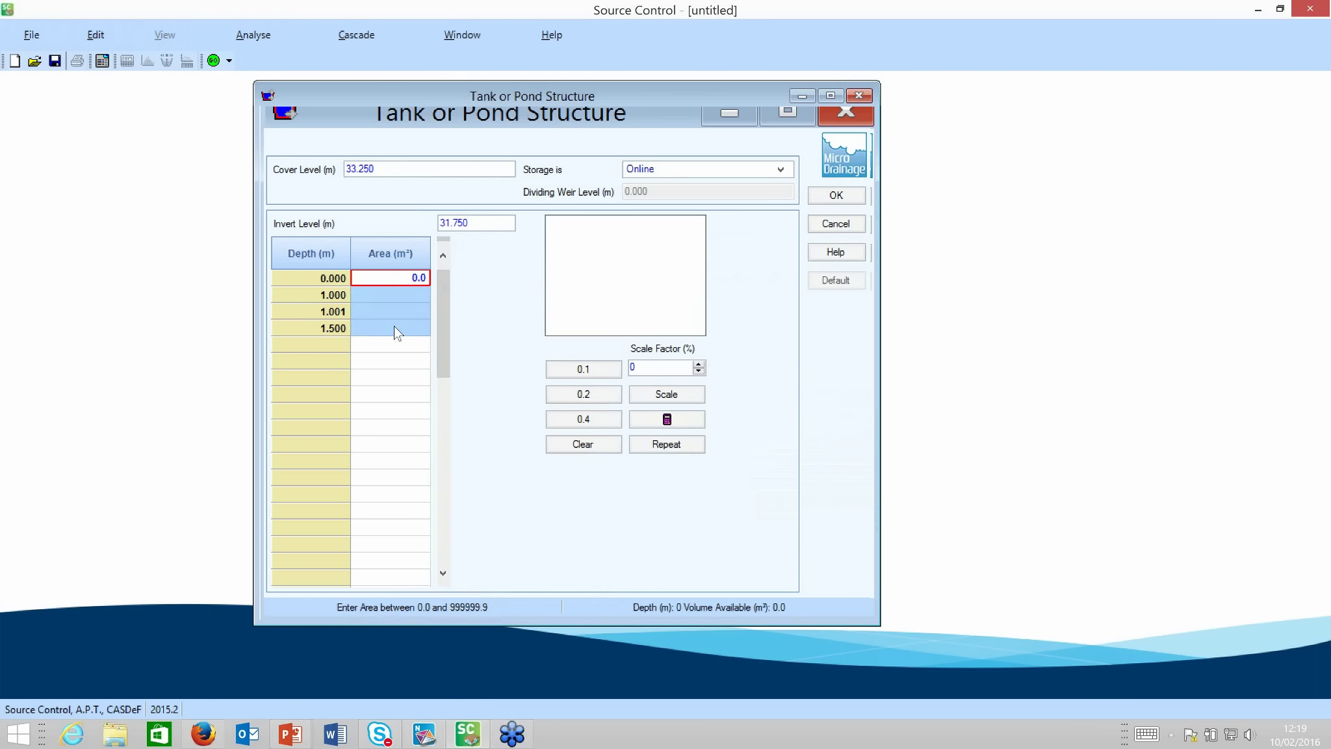
{"action": "left_click", "coordinate": [667, 419]}
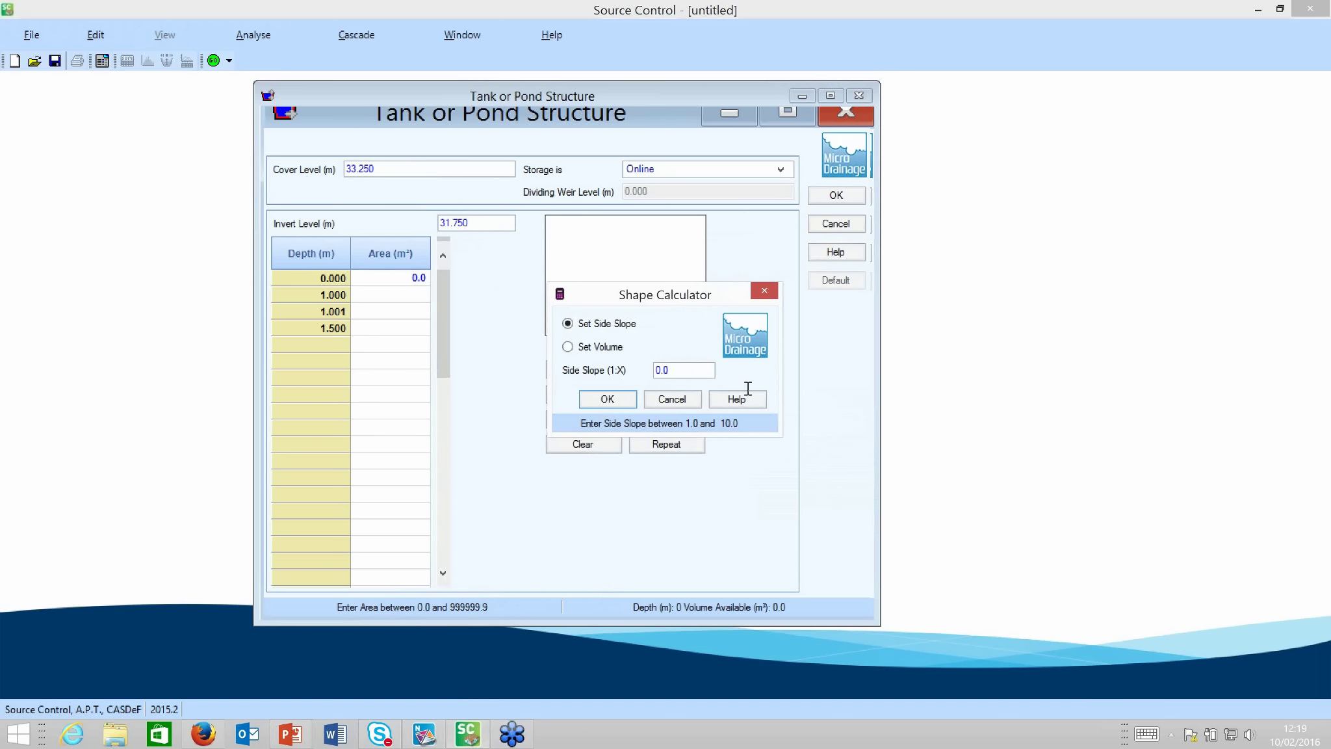
{"action": "double_click", "coordinate": [686, 370]}
{"action": "type", "text": "4"}
{"action": "left_click", "coordinate": [625, 401]}
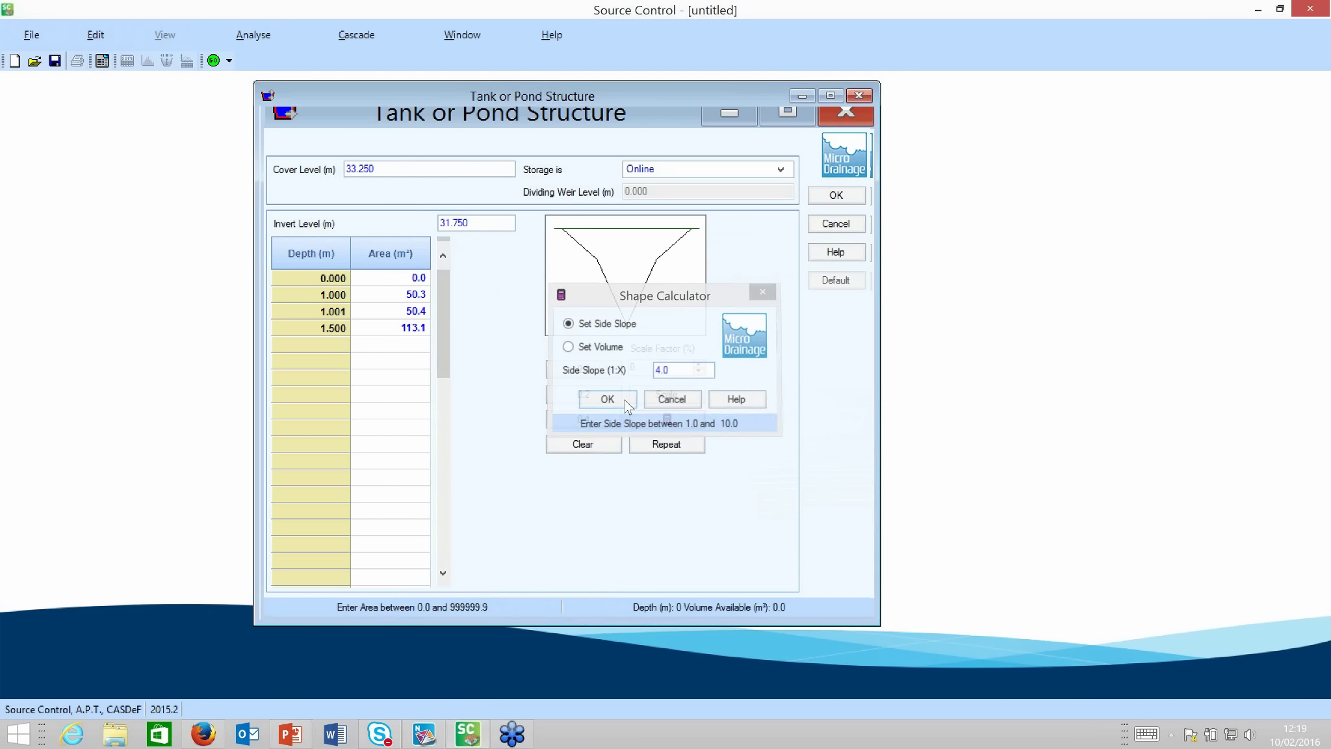
Step: Resize the top two area cells in the Shape Calculator to a 315 m³ volume
{"action": "left_click_drag", "start_coordinate": [401, 280], "coordinate": [402, 294]}
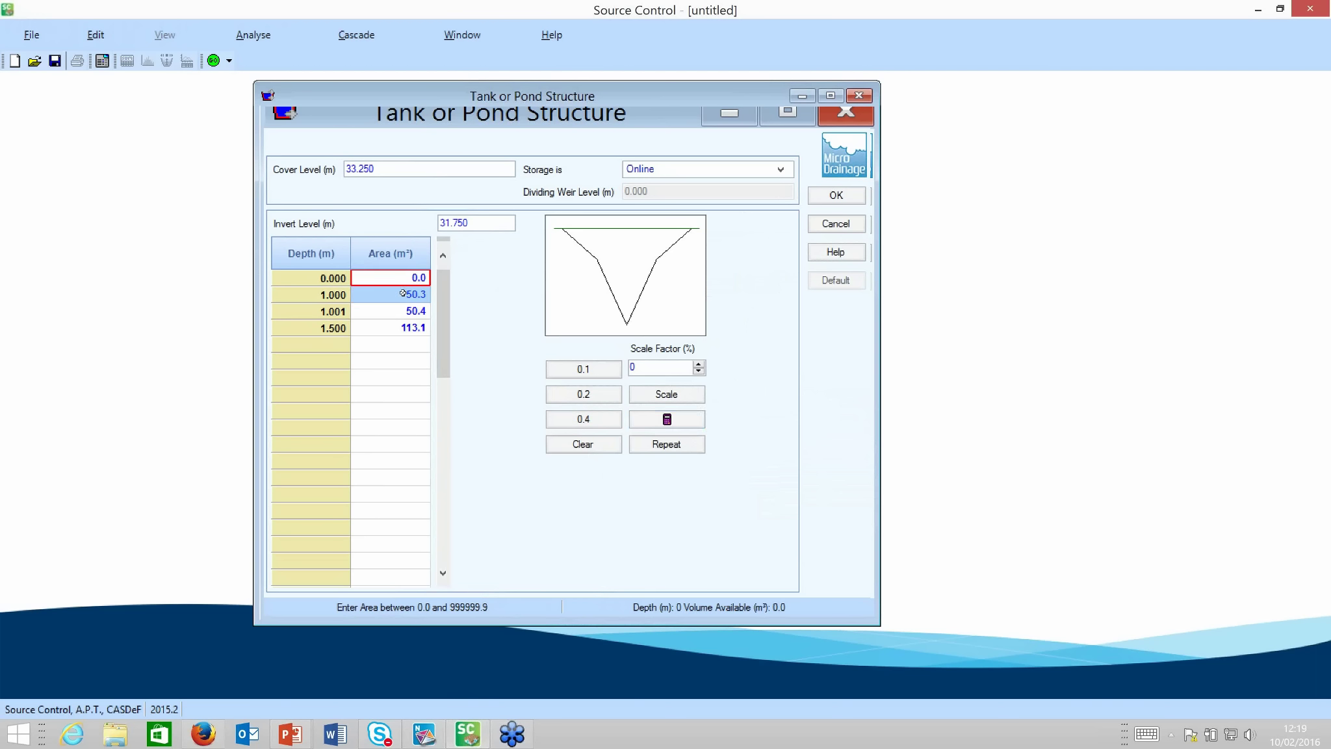
{"action": "left_click", "coordinate": [666, 418]}
{"action": "left_click", "coordinate": [568, 346]}
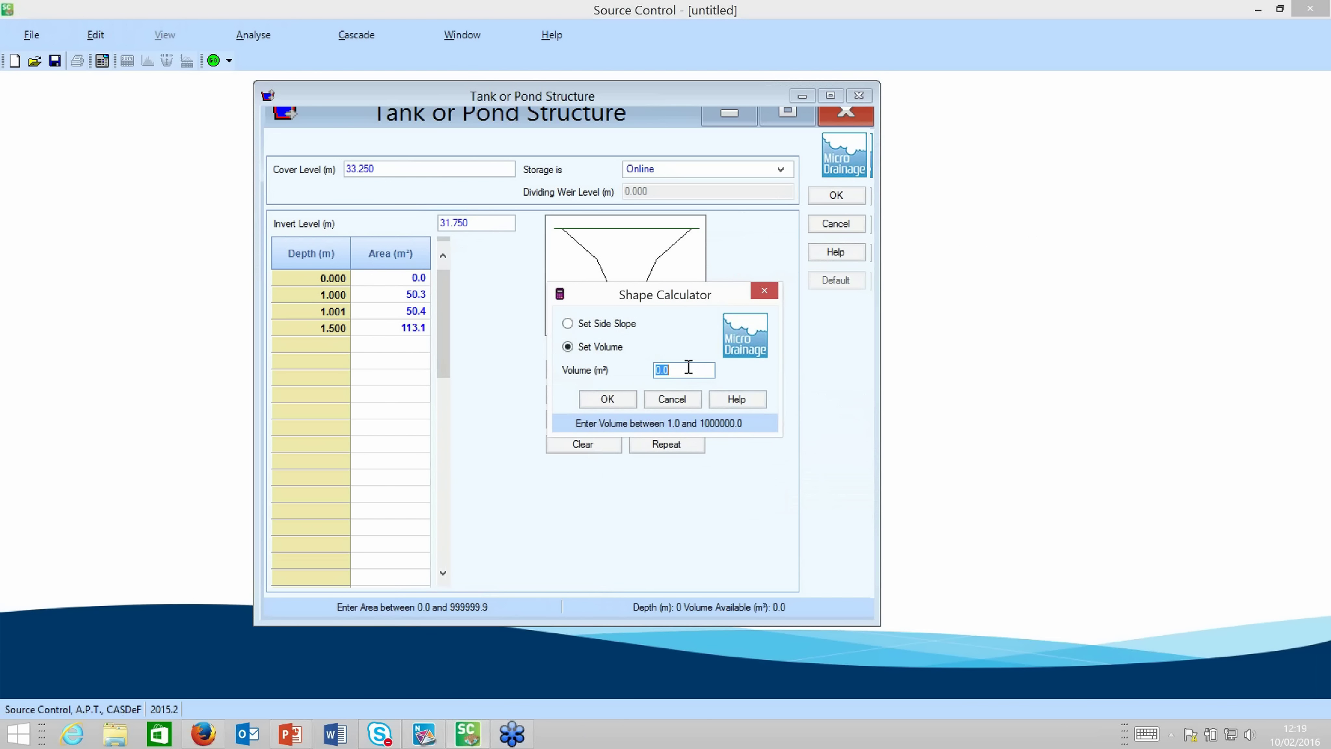
{"action": "type", "text": "615"}
{"action": "key", "text": "BackSpace"}
{"action": "key", "text": "BackSpace"}
{"action": "key", "text": "BackSpace"}
{"action": "type", "text": "315"}
{"action": "left_click", "coordinate": [616, 398]}
Step: Enter 1000 m² for the 1.001 m row and recalculate the last area with a 1:6 side slope
{"action": "left_click", "coordinate": [401, 315]}
{"action": "type", "text": "1000"}
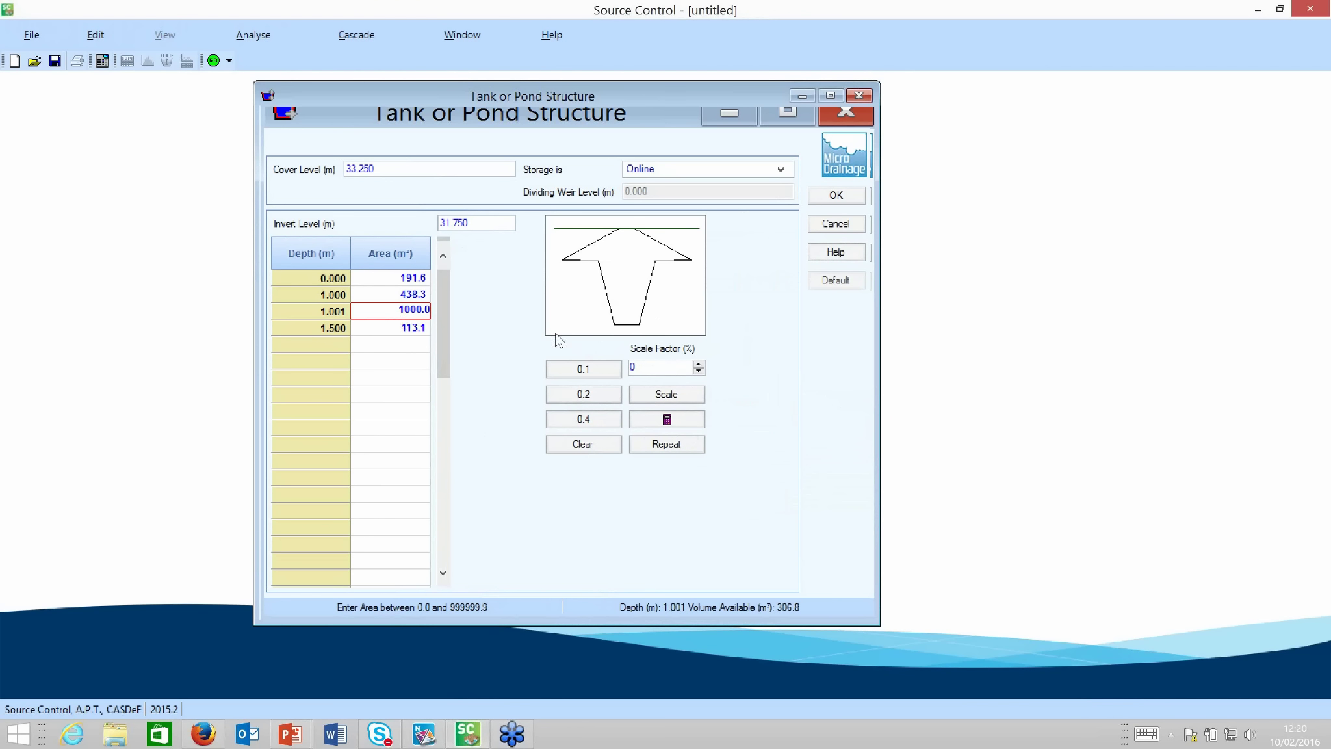
{"action": "left_click", "coordinate": [381, 369]}
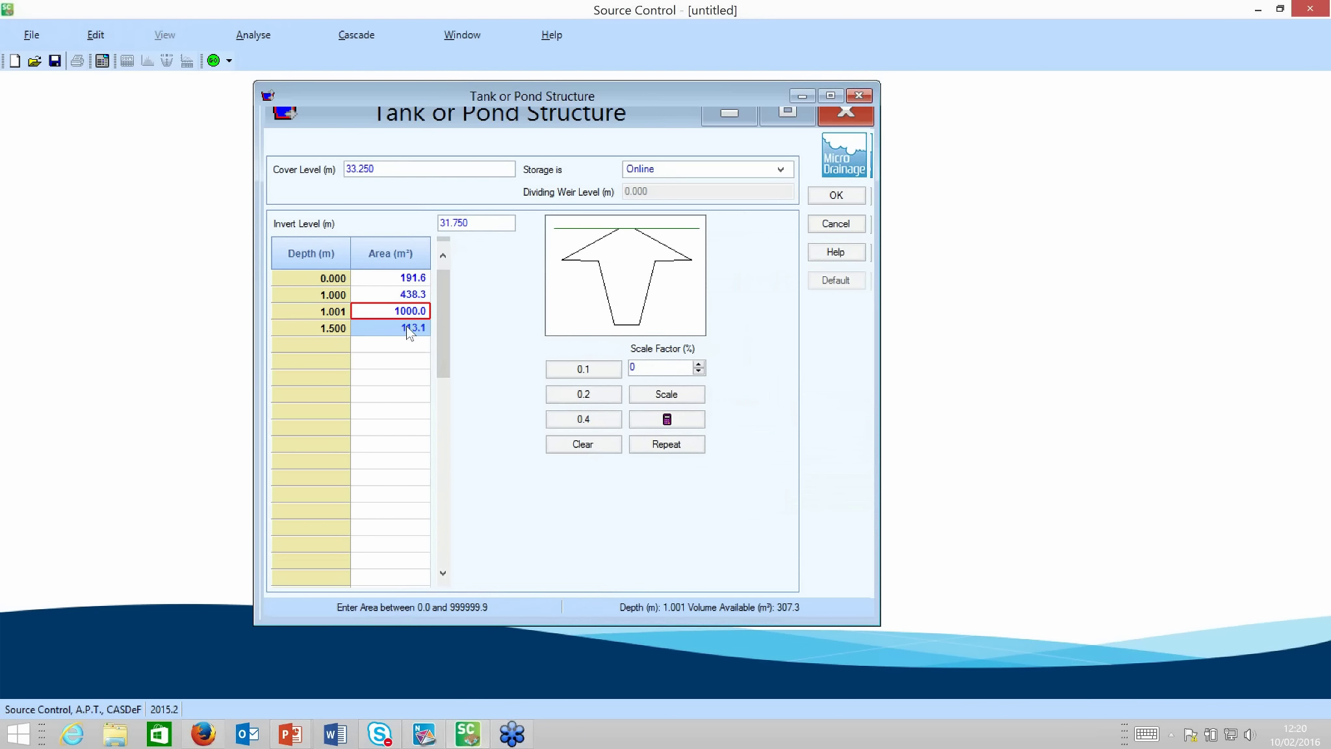
{"action": "left_click", "coordinate": [677, 426]}
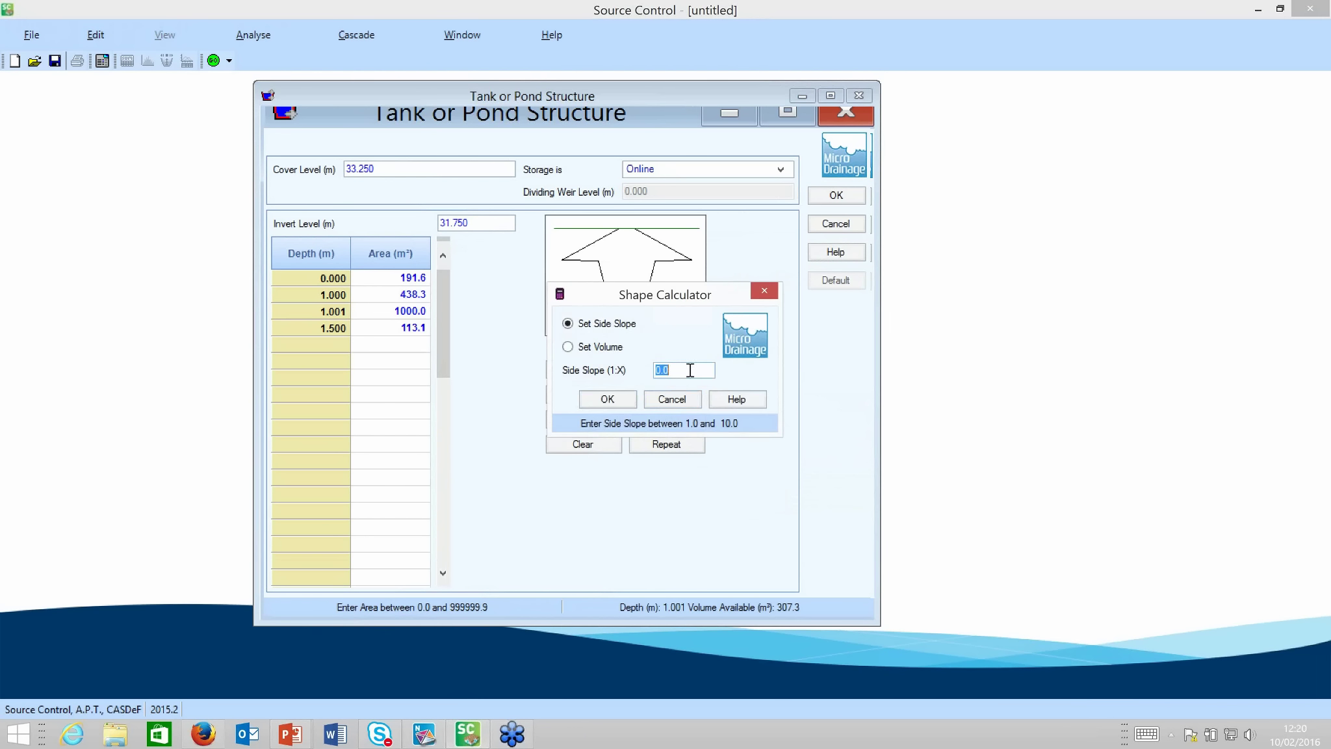
{"action": "left_click", "coordinate": [690, 370]}
{"action": "type", "text": "6"}
{"action": "left_click", "coordinate": [619, 402]}
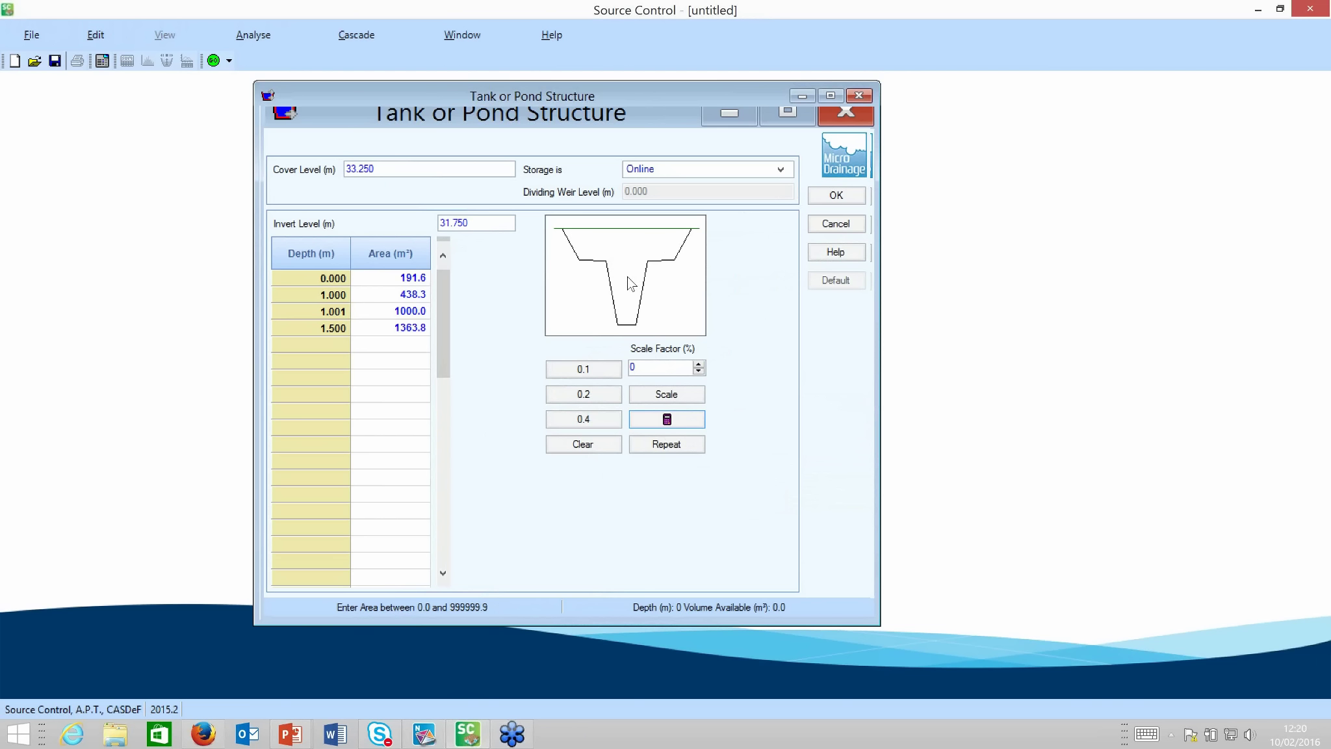
Step: Give the Hydro-Brake® invert level 31.575 m and design head 1.175 m, then list suitable Optimum units
{"action": "left_click", "coordinate": [837, 196]}
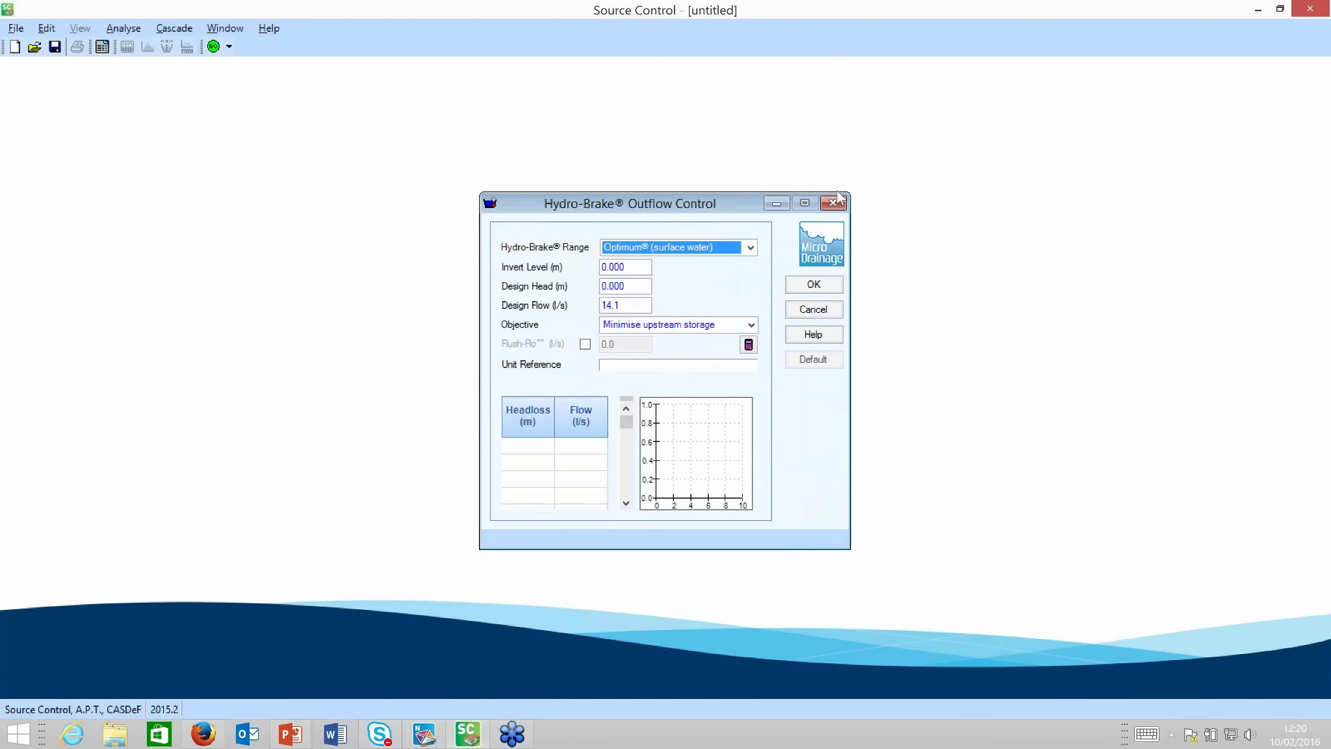
{"action": "left_click_drag", "start_coordinate": [726, 199], "coordinate": [638, 121]}
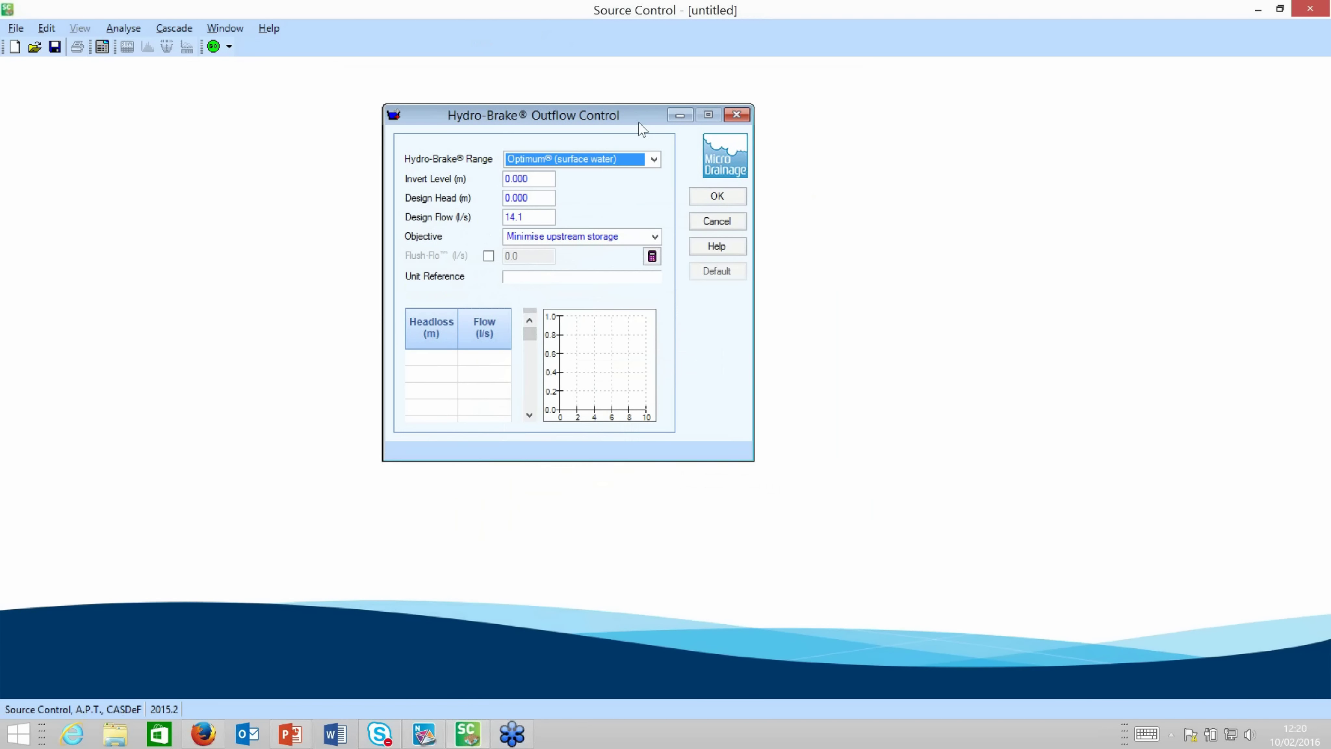
{"action": "left_click", "coordinate": [545, 181]}
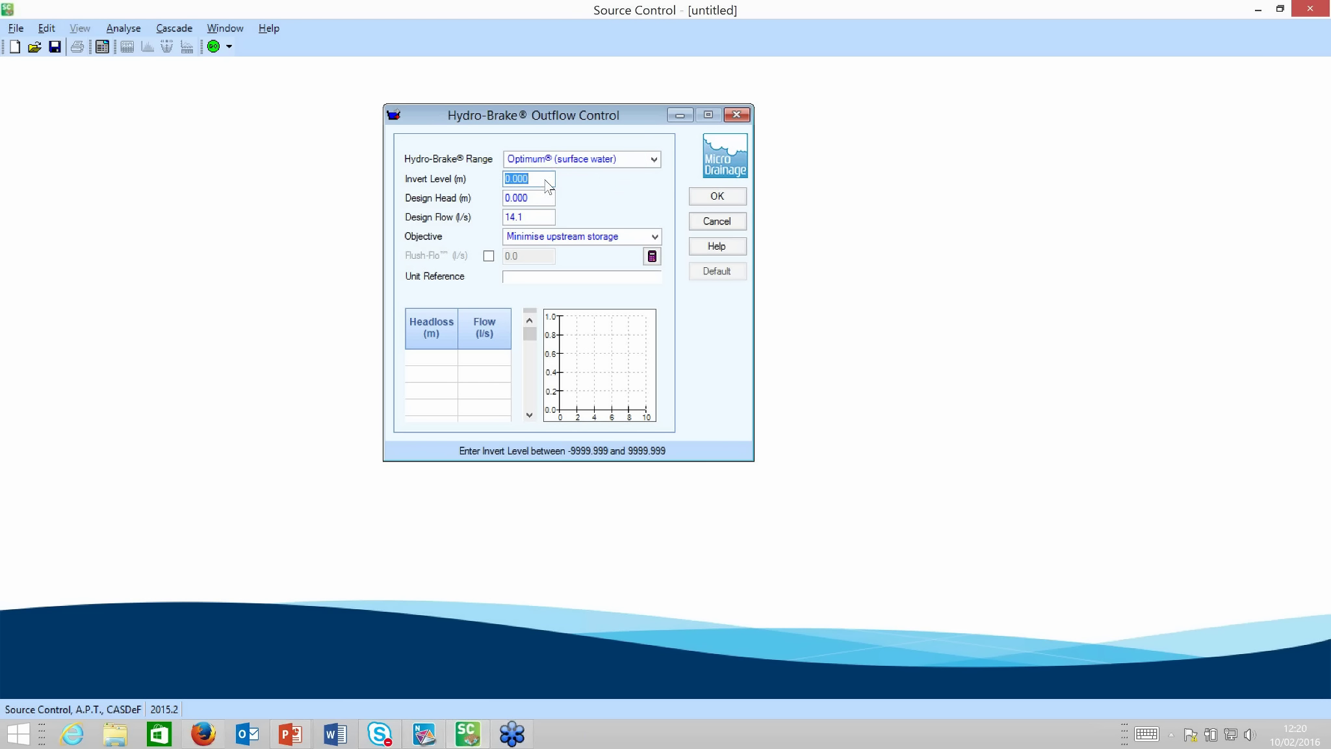
{"action": "type", "text": "31.575"}
{"action": "left_click", "coordinate": [547, 198]}
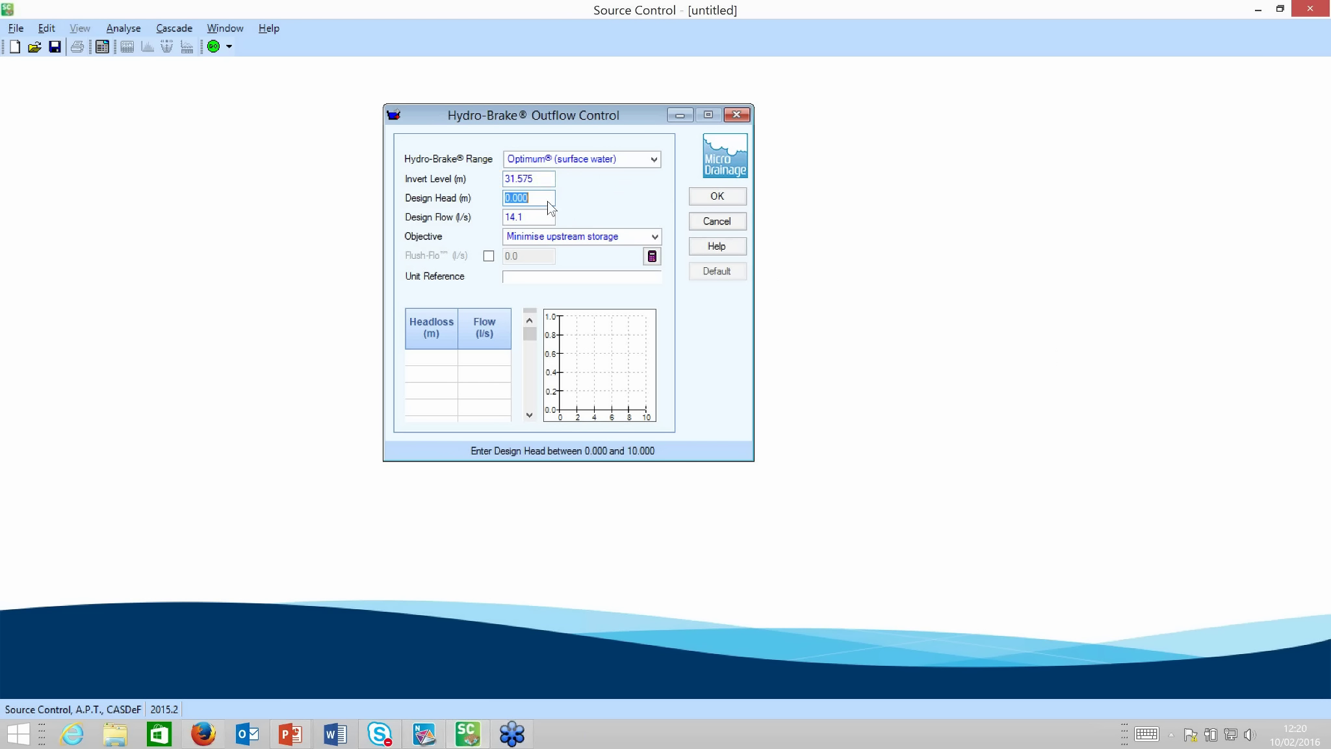
{"action": "mouse_move", "coordinate": [1298, 743]}
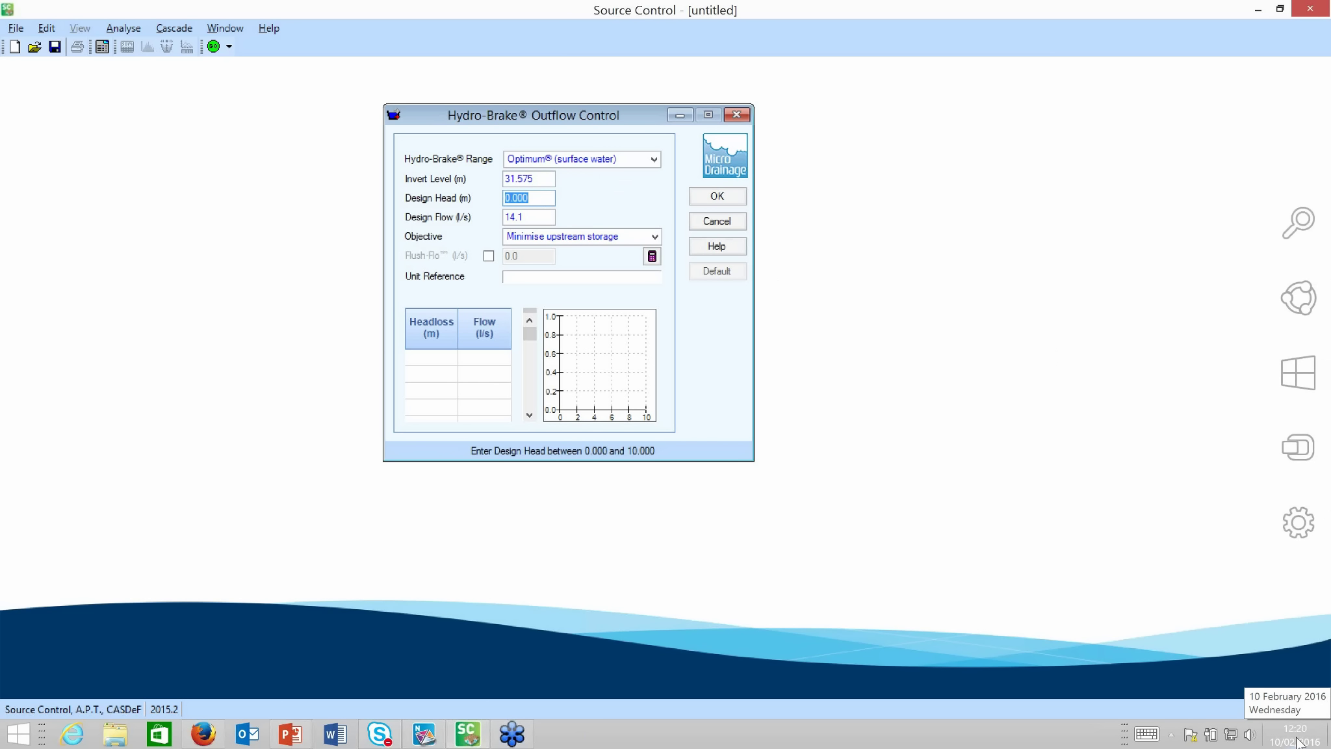
{"action": "type", "text": "1.175"}
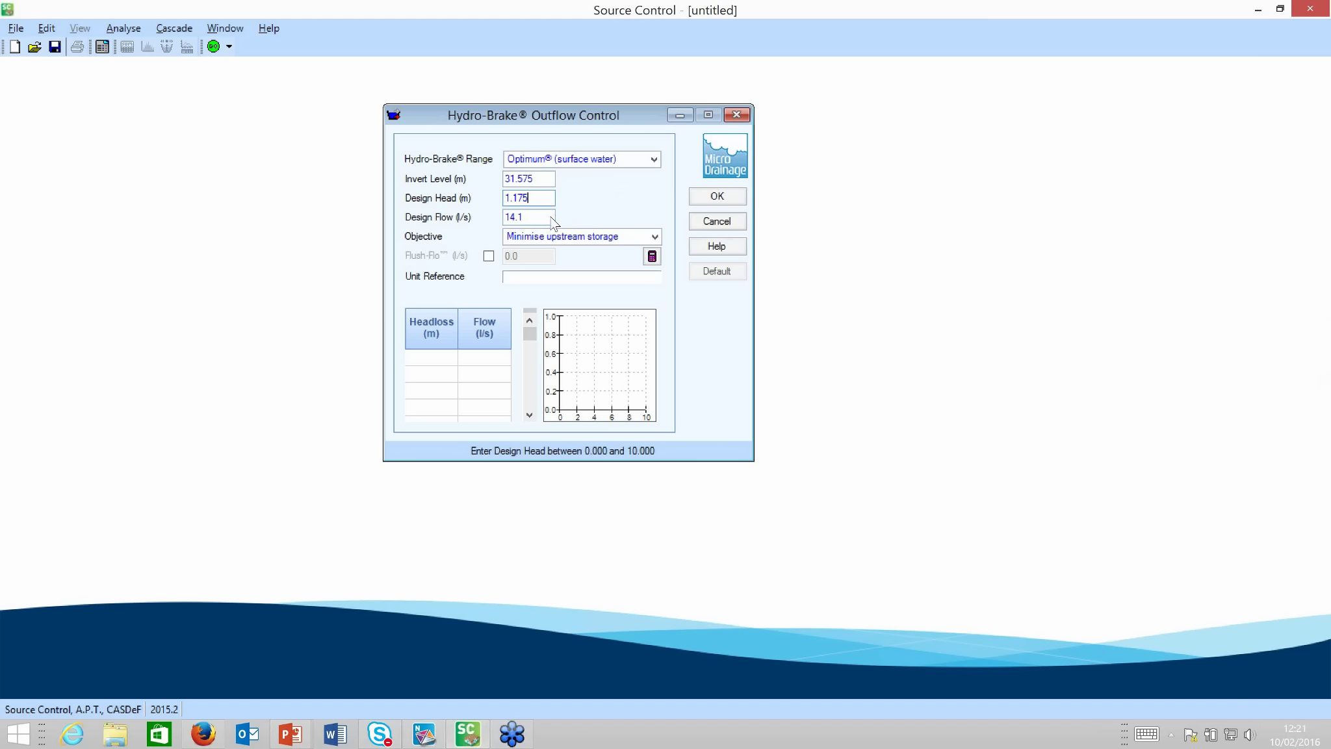
{"action": "left_click", "coordinate": [651, 257]}
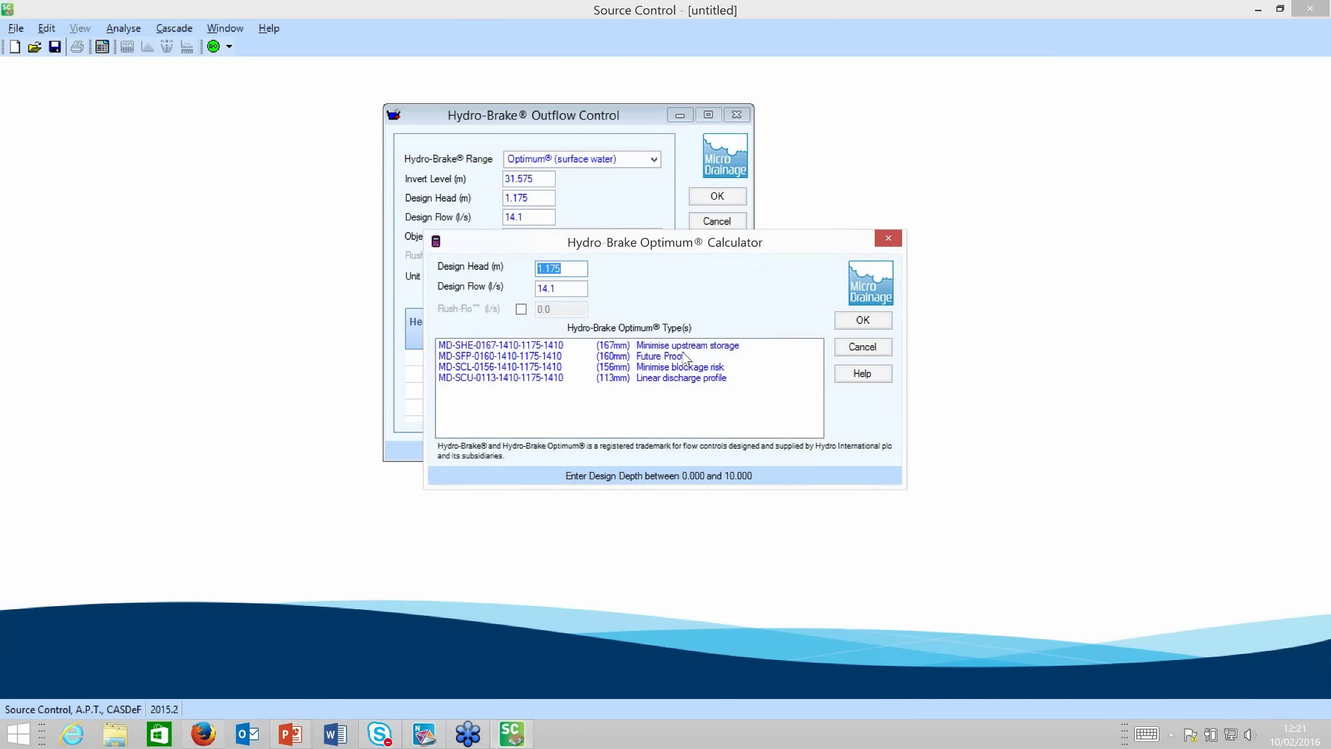
{"action": "left_click", "coordinate": [685, 349]}
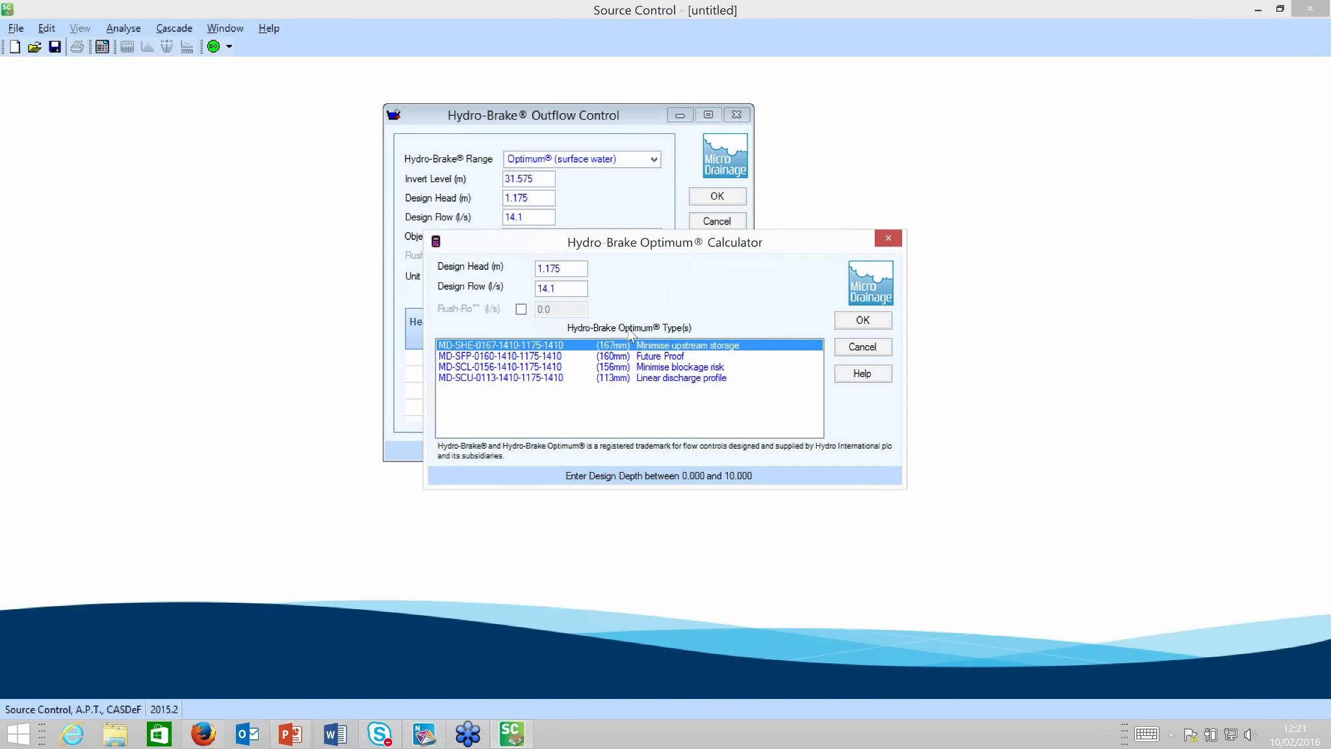
{"action": "left_click", "coordinate": [862, 321]}
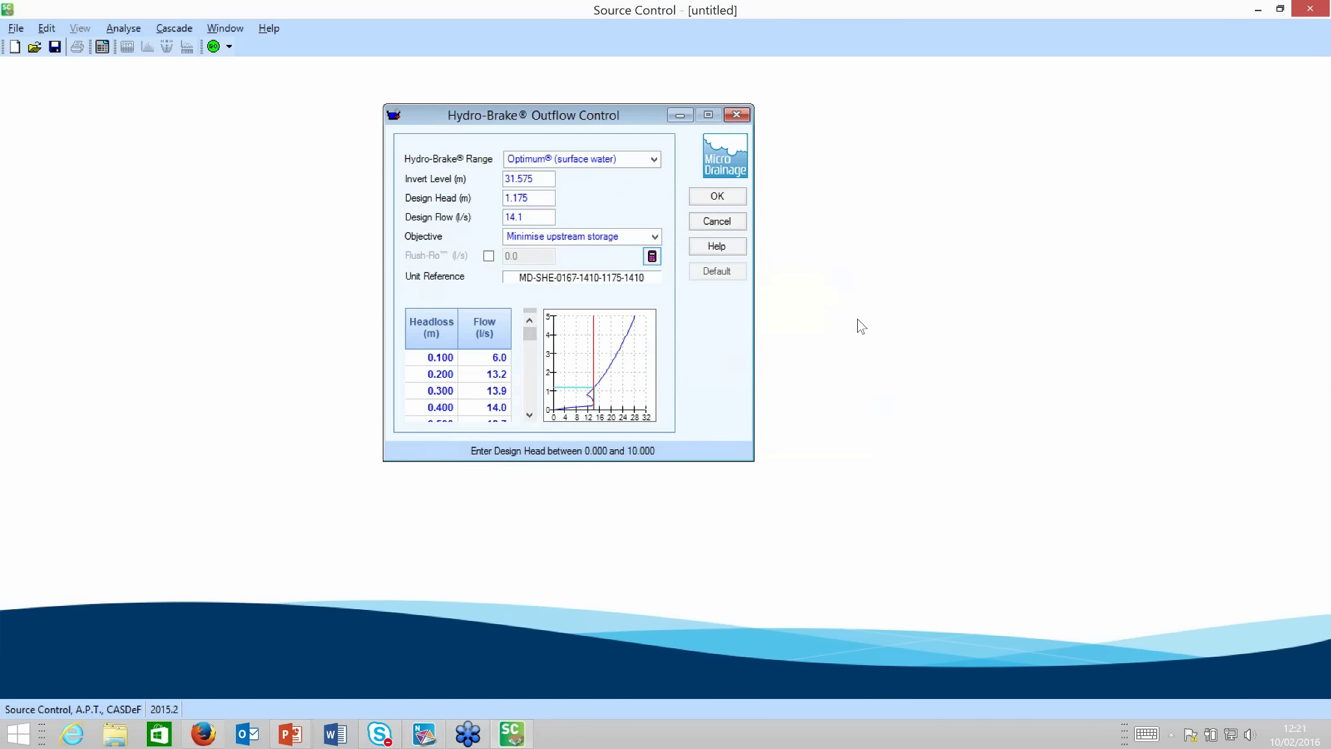
{"action": "left_click", "coordinate": [723, 200]}
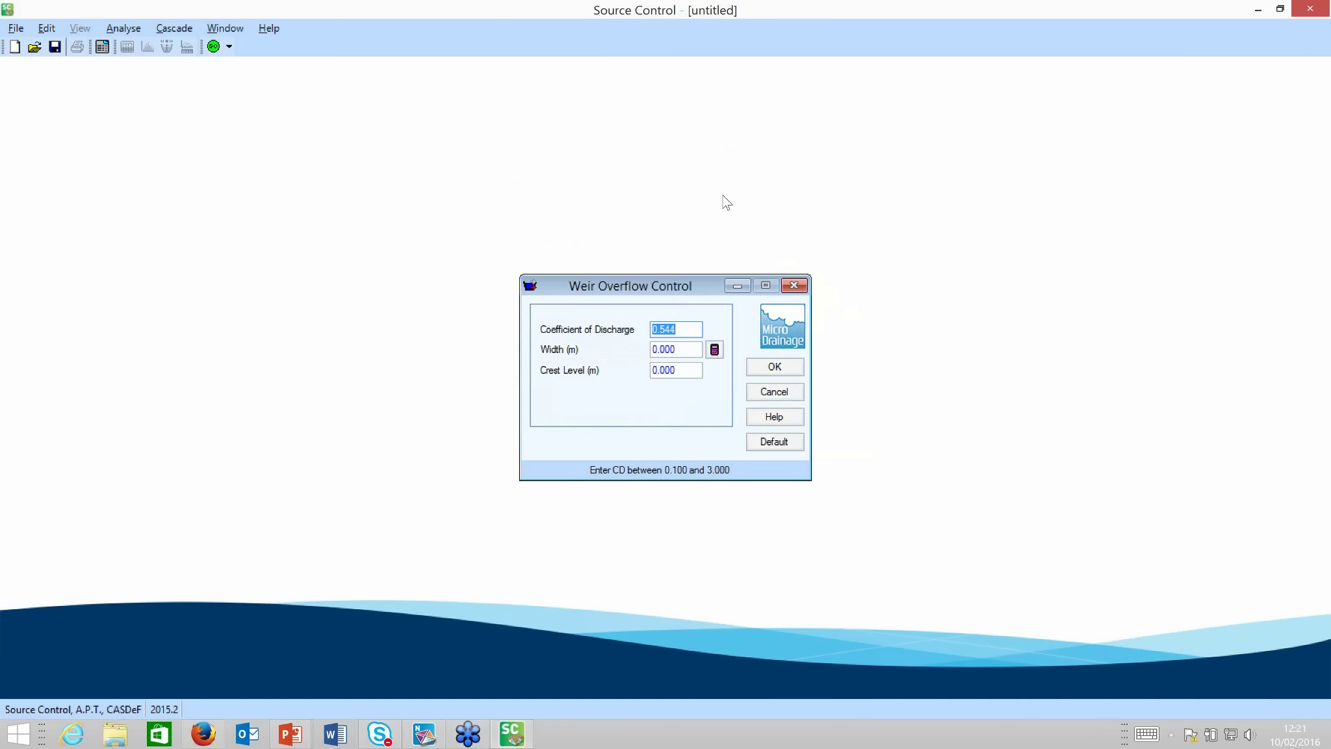
Step: Set the weir overflow width to 1 m and crest level to 32.75 m
{"action": "left_click_drag", "start_coordinate": [684, 286], "coordinate": [618, 119]}
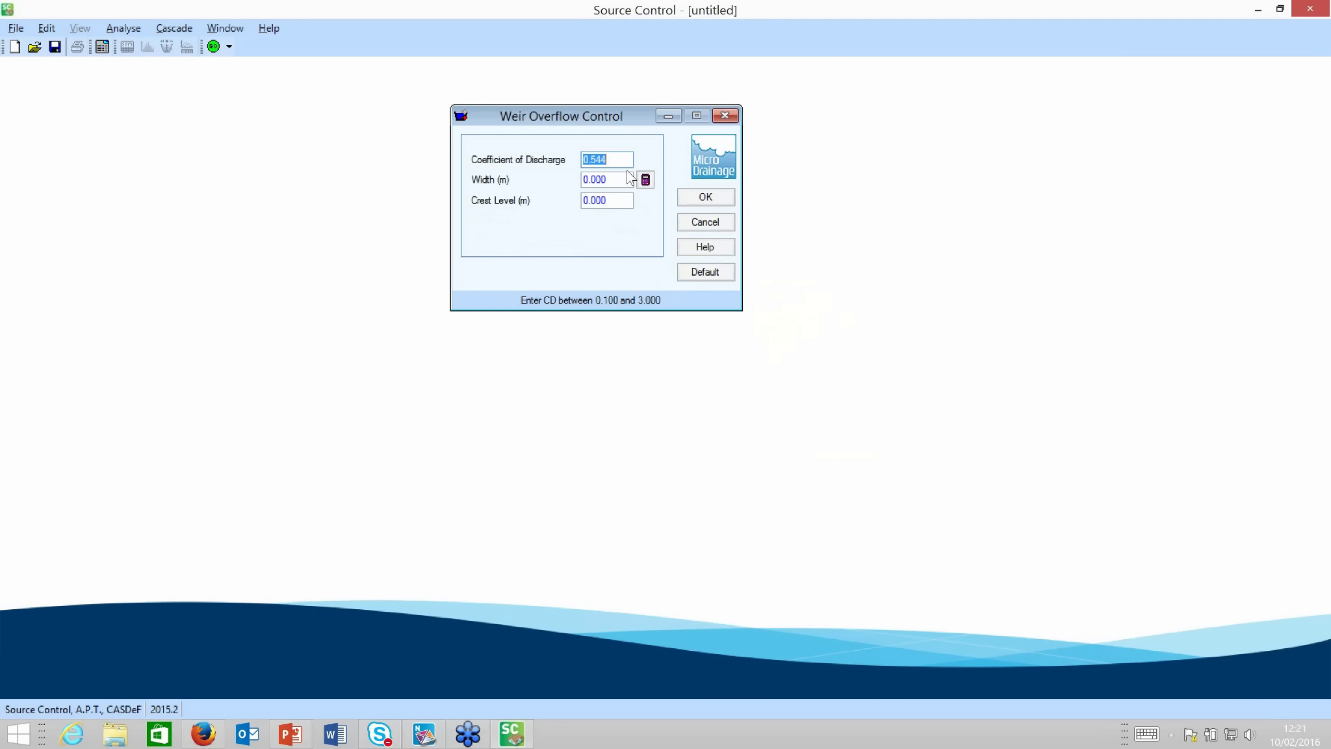
{"action": "left_click", "coordinate": [628, 180]}
{"action": "type", "text": "1"}
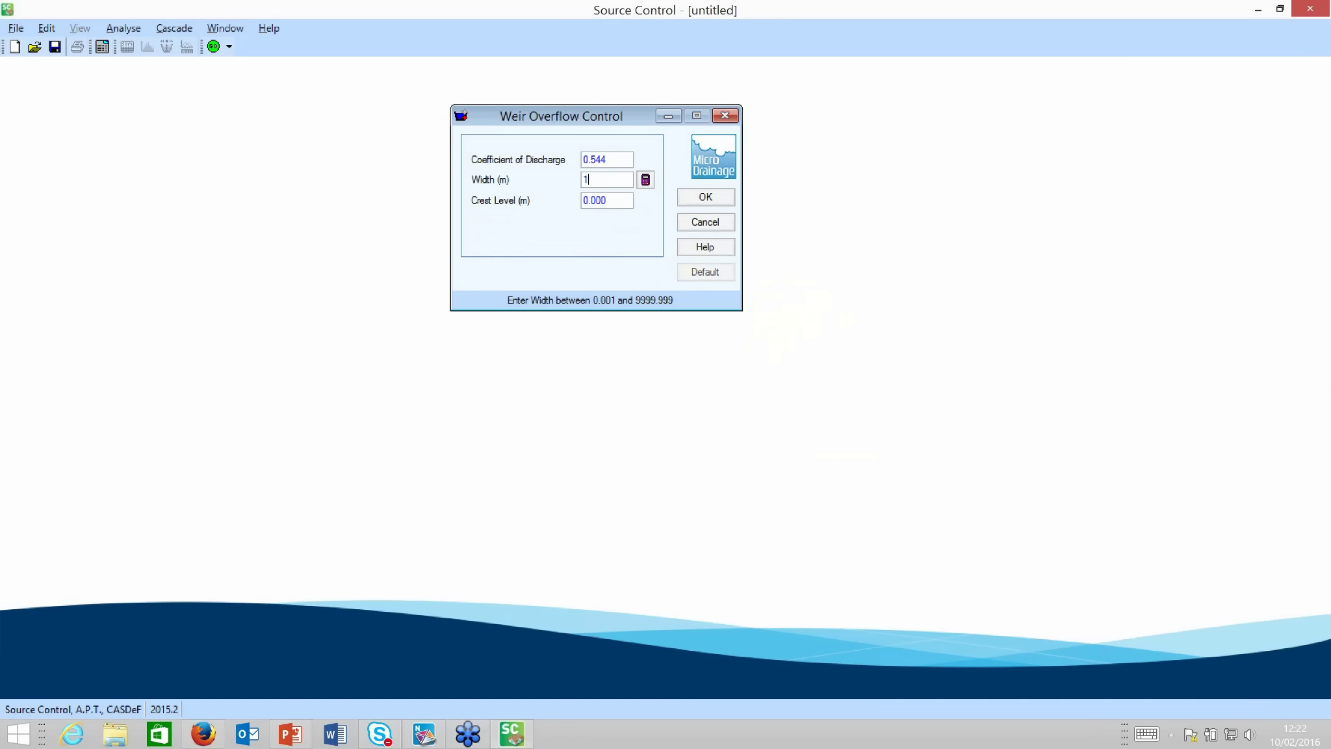
{"action": "left_click", "coordinate": [620, 200]}
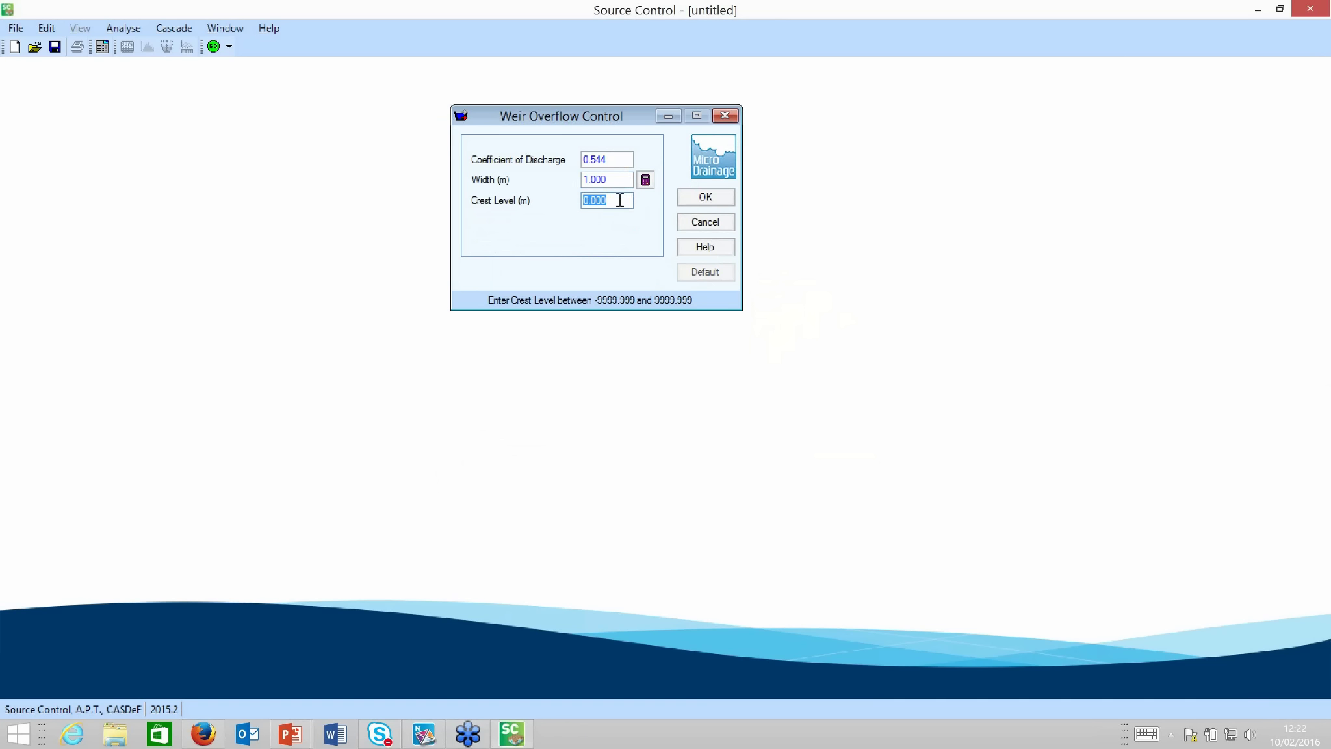
{"action": "type", "text": "32.75"}
{"action": "left_click", "coordinate": [707, 197]}
Step: Run the storm analysis and save the results as 'Petes Pond preoptimise'
{"action": "left_click", "coordinate": [213, 47]}
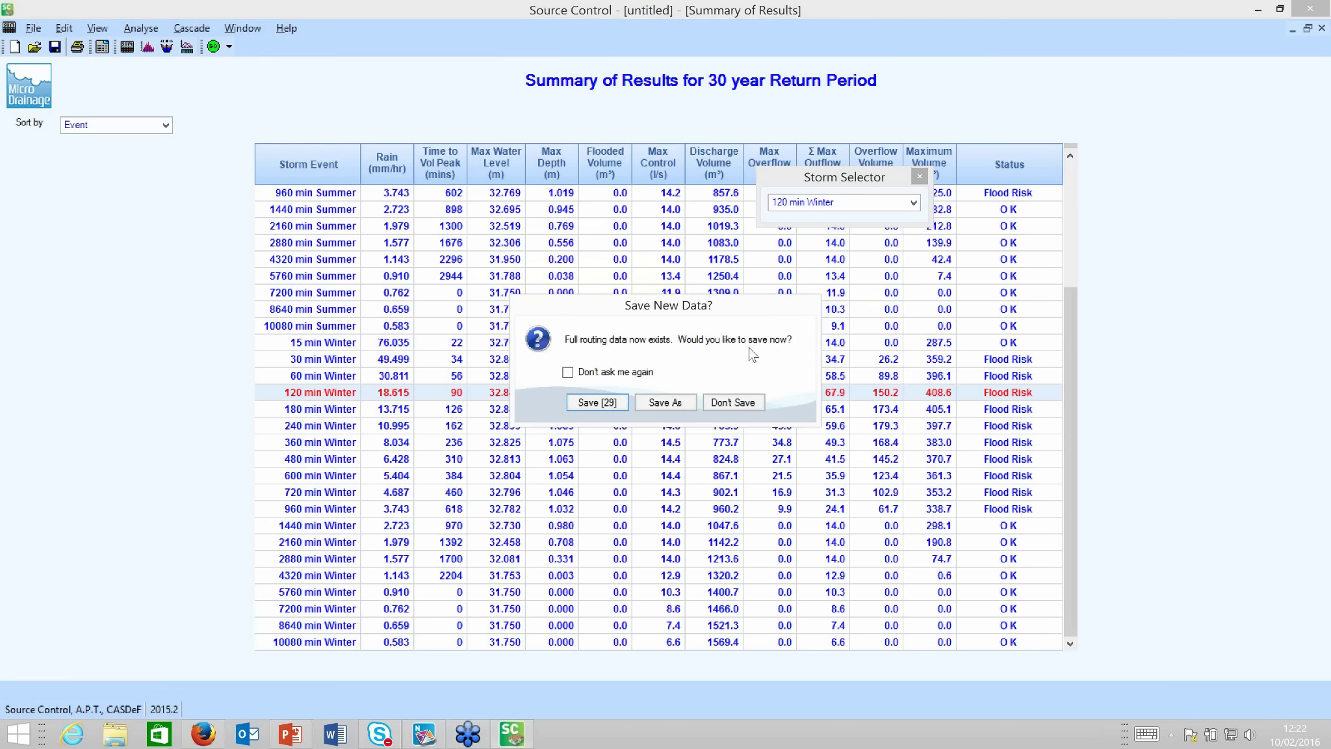
{"action": "left_click", "coordinate": [597, 402]}
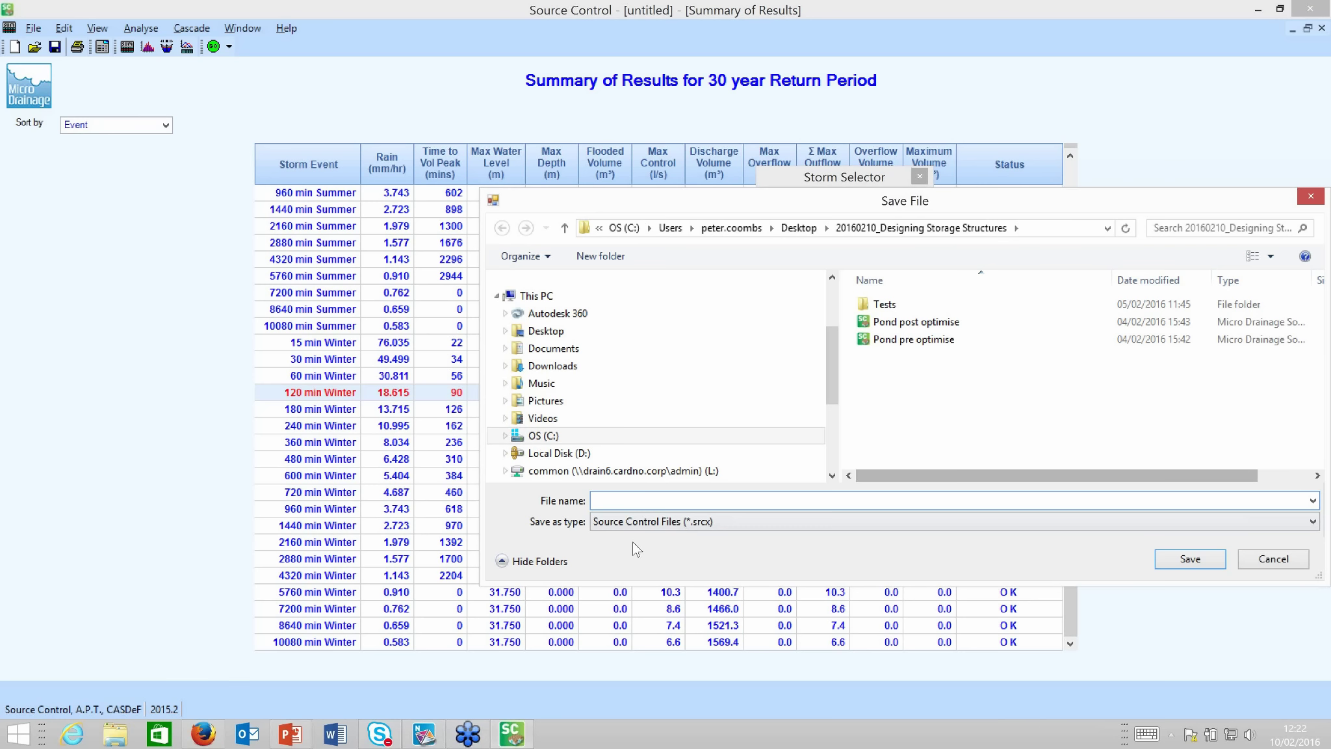
{"action": "type", "text": "Petes P"}
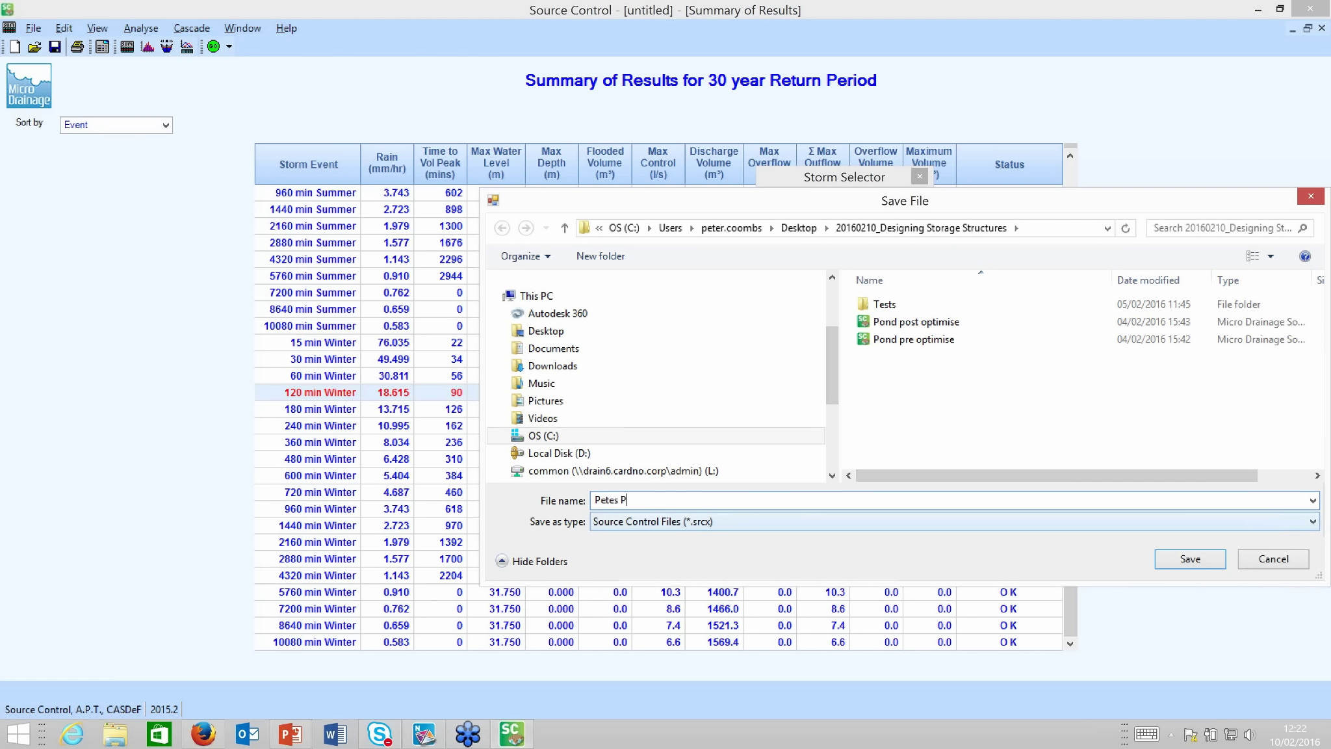
{"action": "type", "text": "ond pre"}
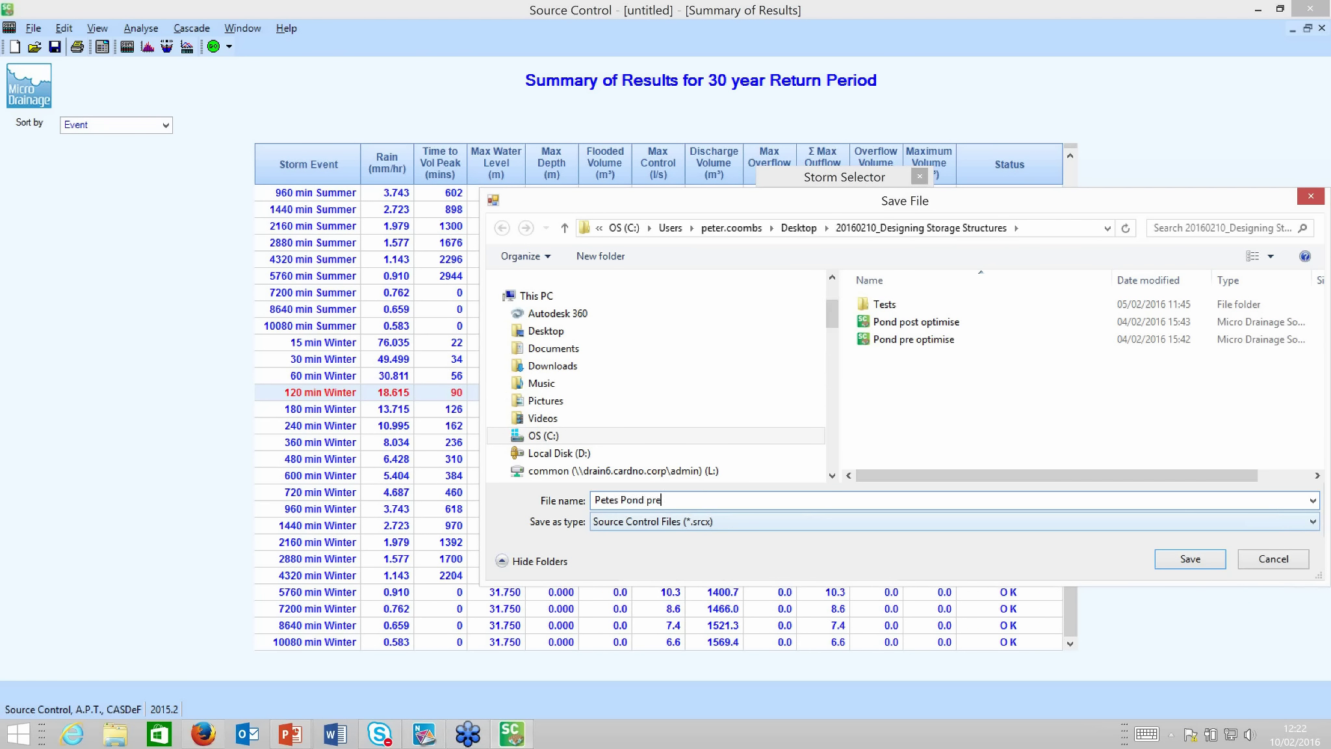
{"action": "type", "text": "optimise"}
{"action": "left_click", "coordinate": [1191, 559]}
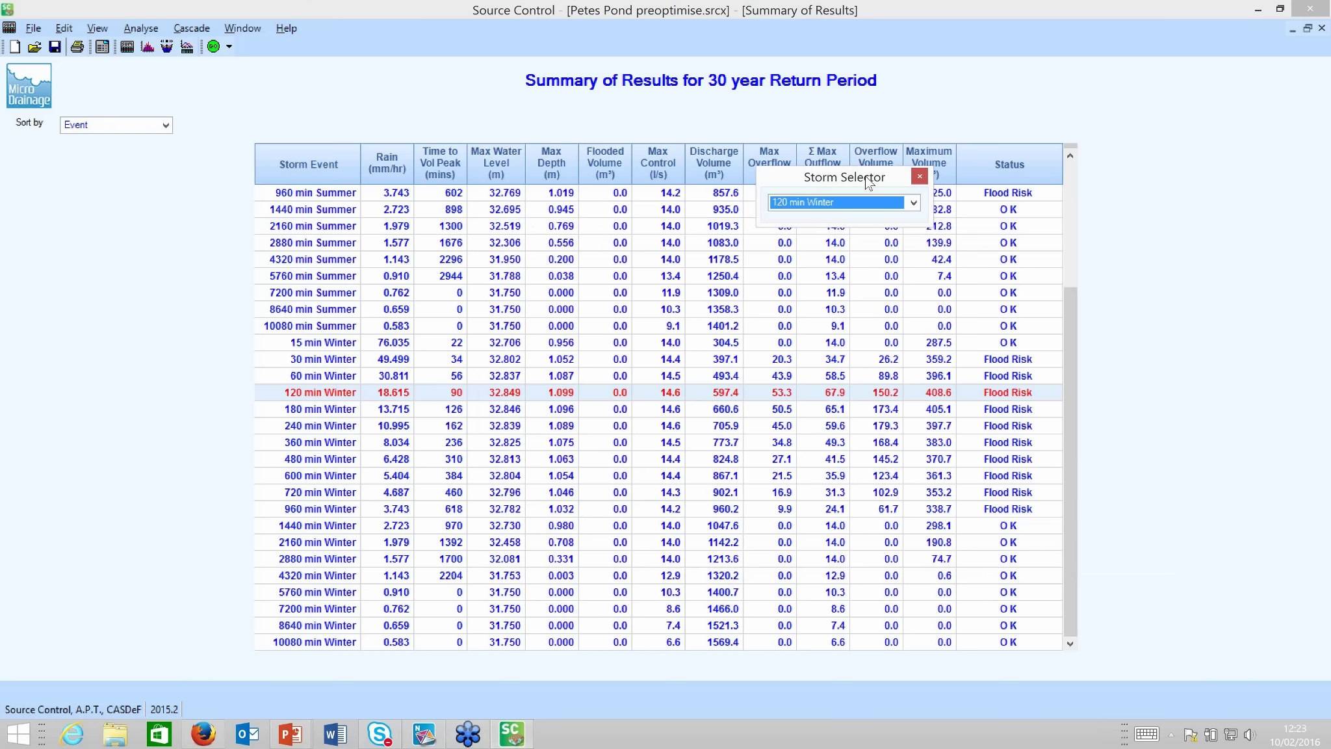
Step: Move the Storm Selector off the results table and show the analysis options list
{"action": "left_click_drag", "start_coordinate": [865, 174], "coordinate": [1012, 85]}
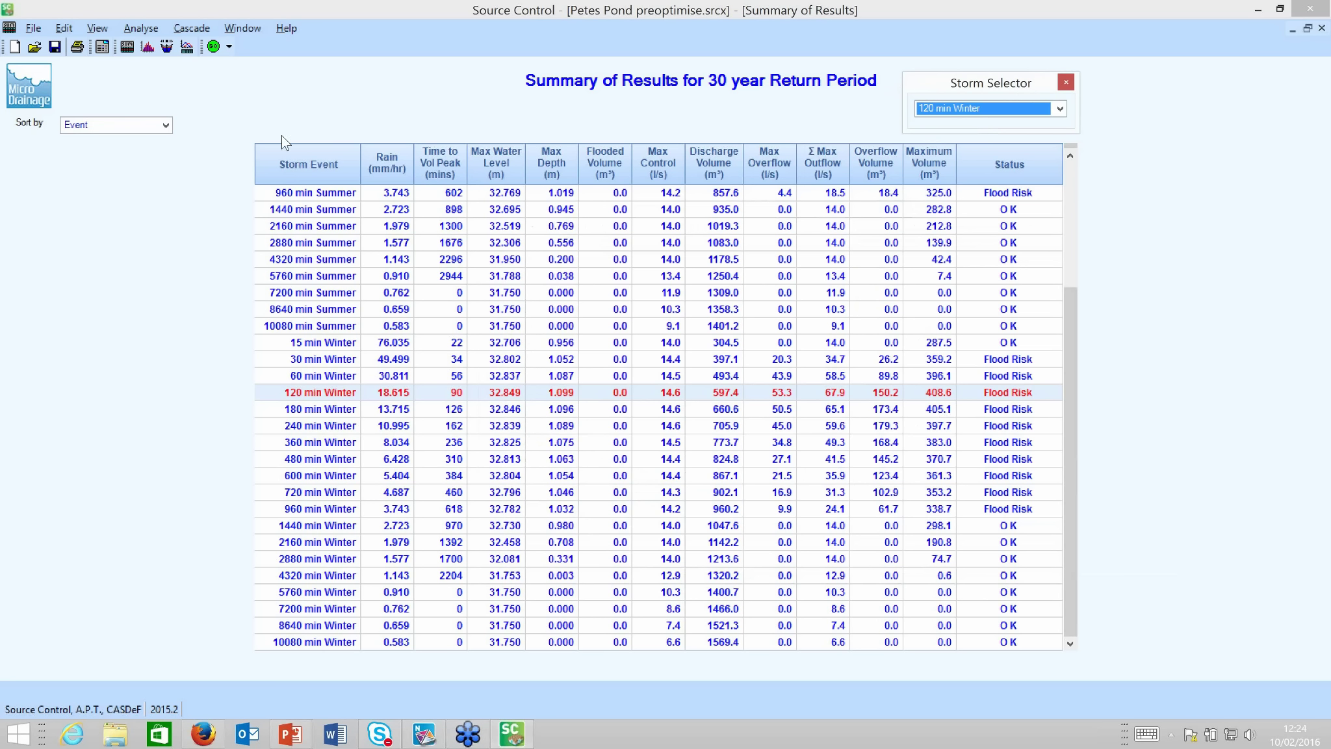
{"action": "left_click", "coordinate": [230, 47]}
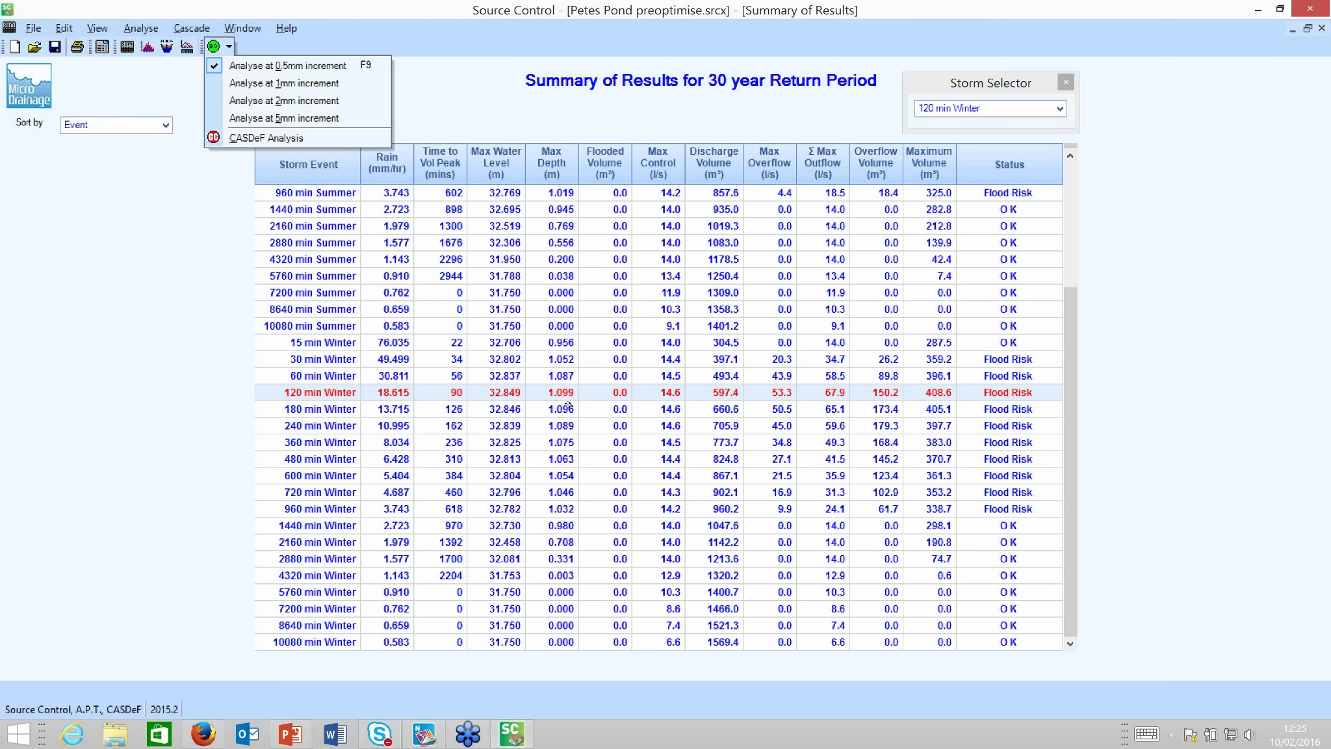
Step: Confirm a 32.750 m maximum water level in the CASDeF Controller and run a CASDeF analysis
{"action": "left_click", "coordinate": [65, 29]}
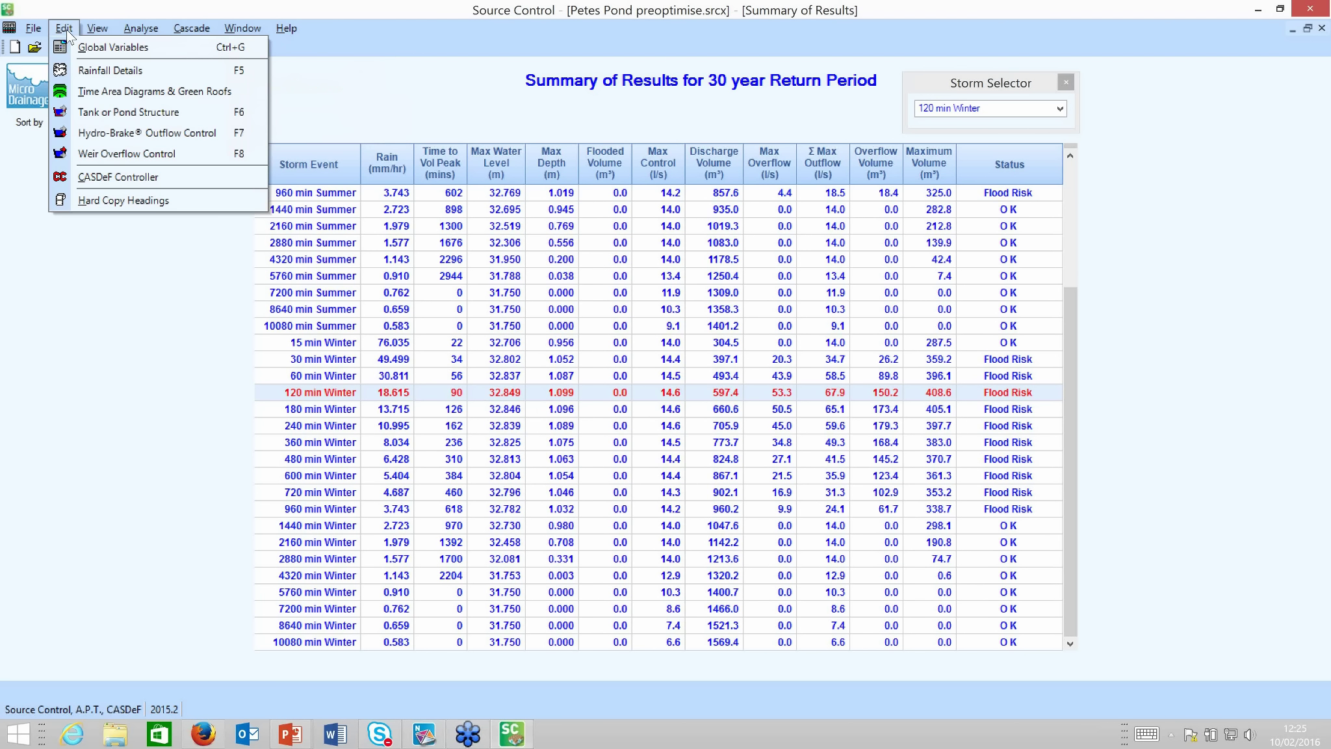
{"action": "left_click", "coordinate": [128, 175]}
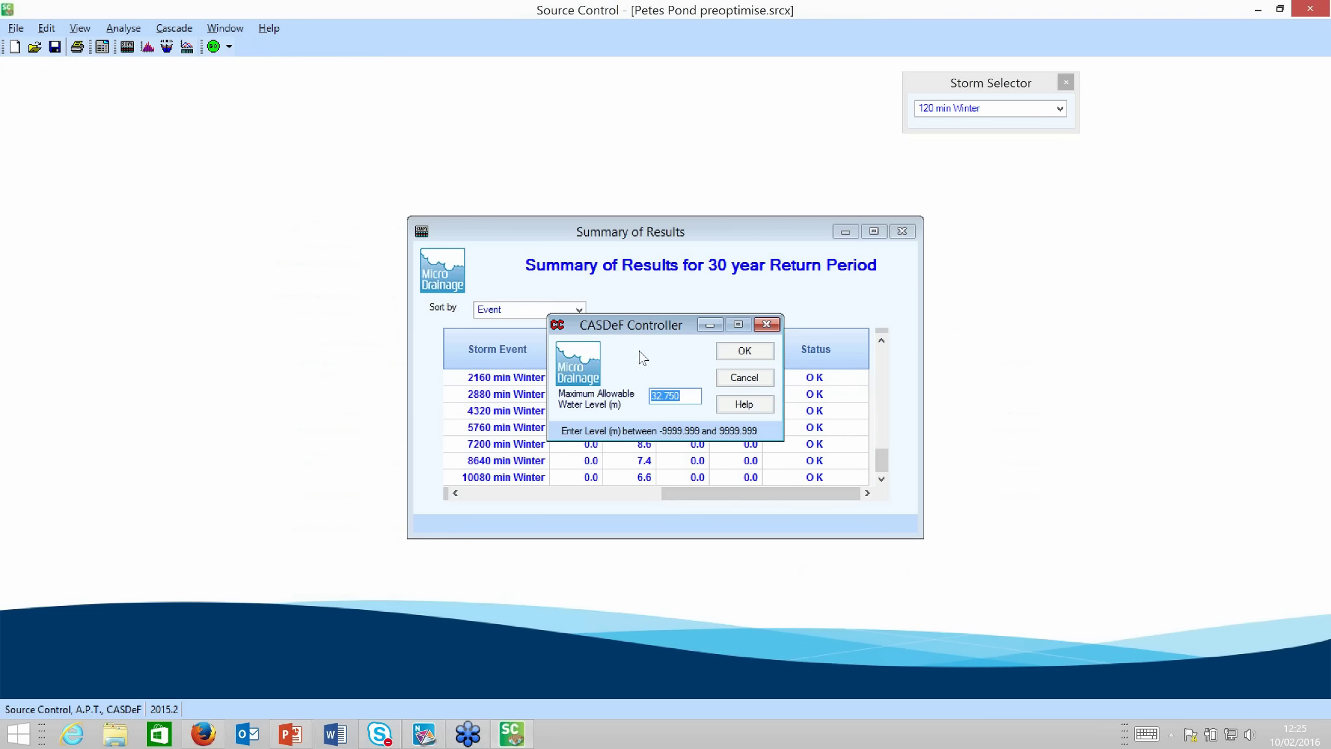
{"action": "left_click", "coordinate": [688, 398]}
{"action": "left_click", "coordinate": [751, 353]}
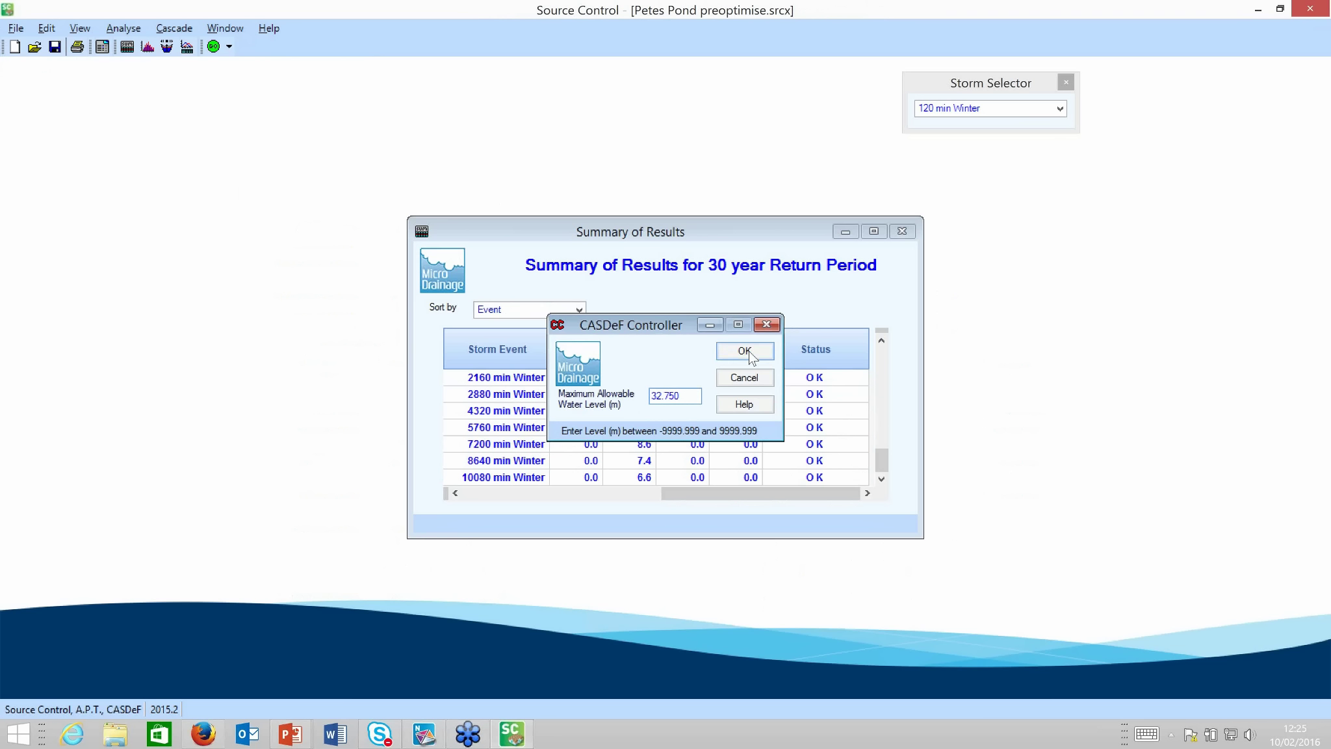
{"action": "left_click", "coordinate": [231, 48]}
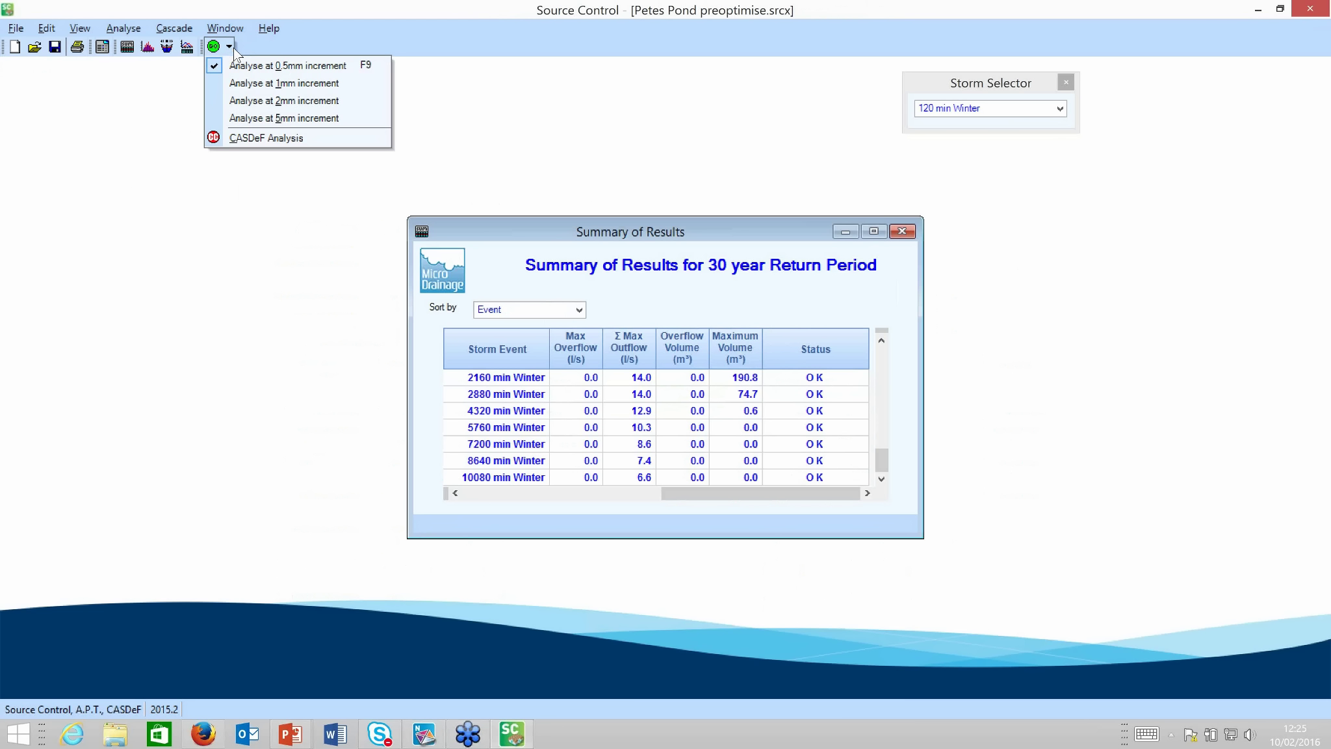
{"action": "left_click", "coordinate": [257, 139]}
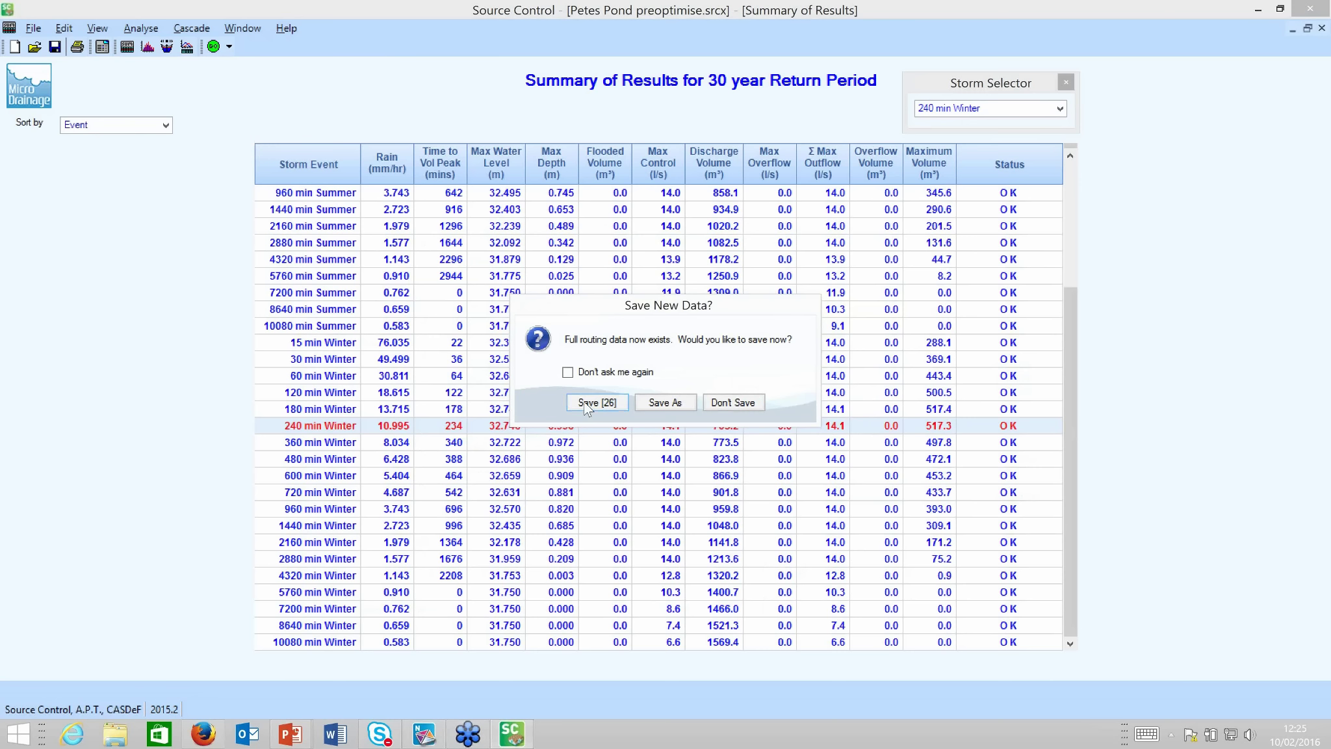
Step: Save the new routing results and plot 240 min Winter flow, volume and depth graphs
{"action": "left_click", "coordinate": [588, 402]}
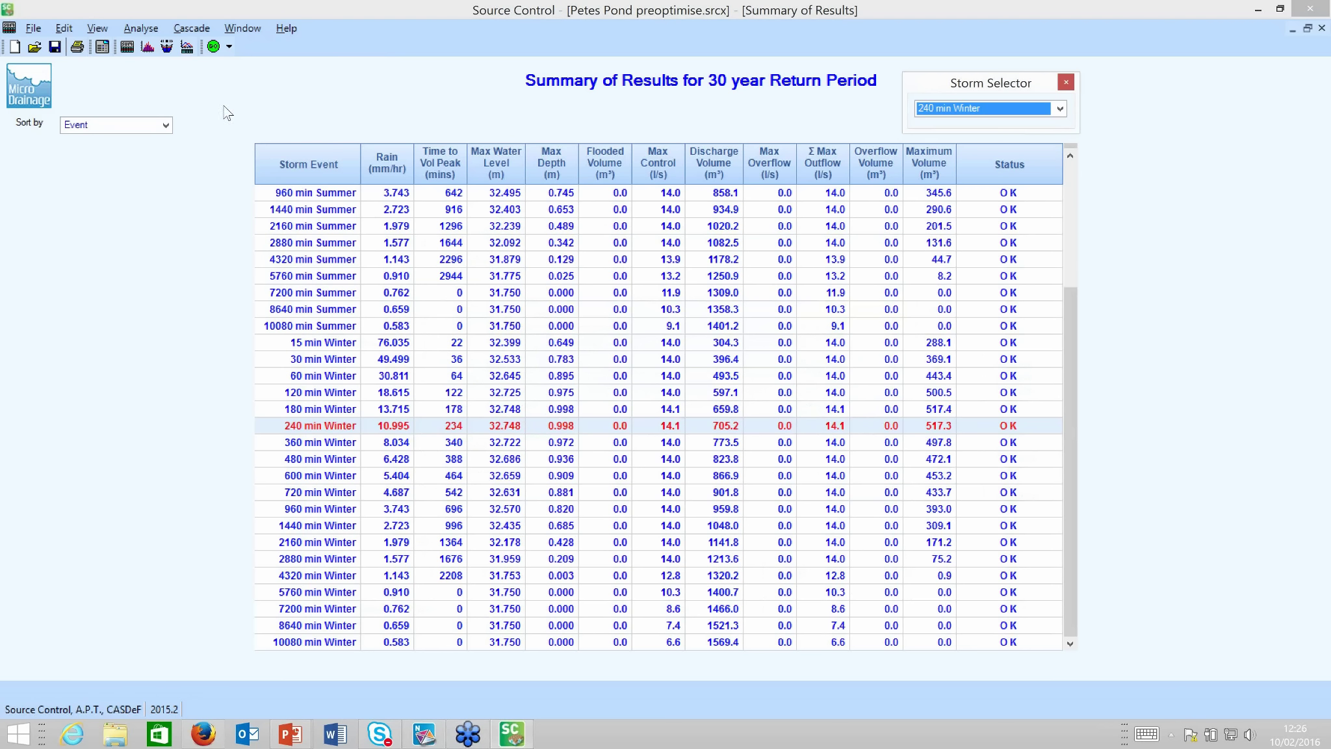
{"action": "left_click", "coordinate": [167, 44]}
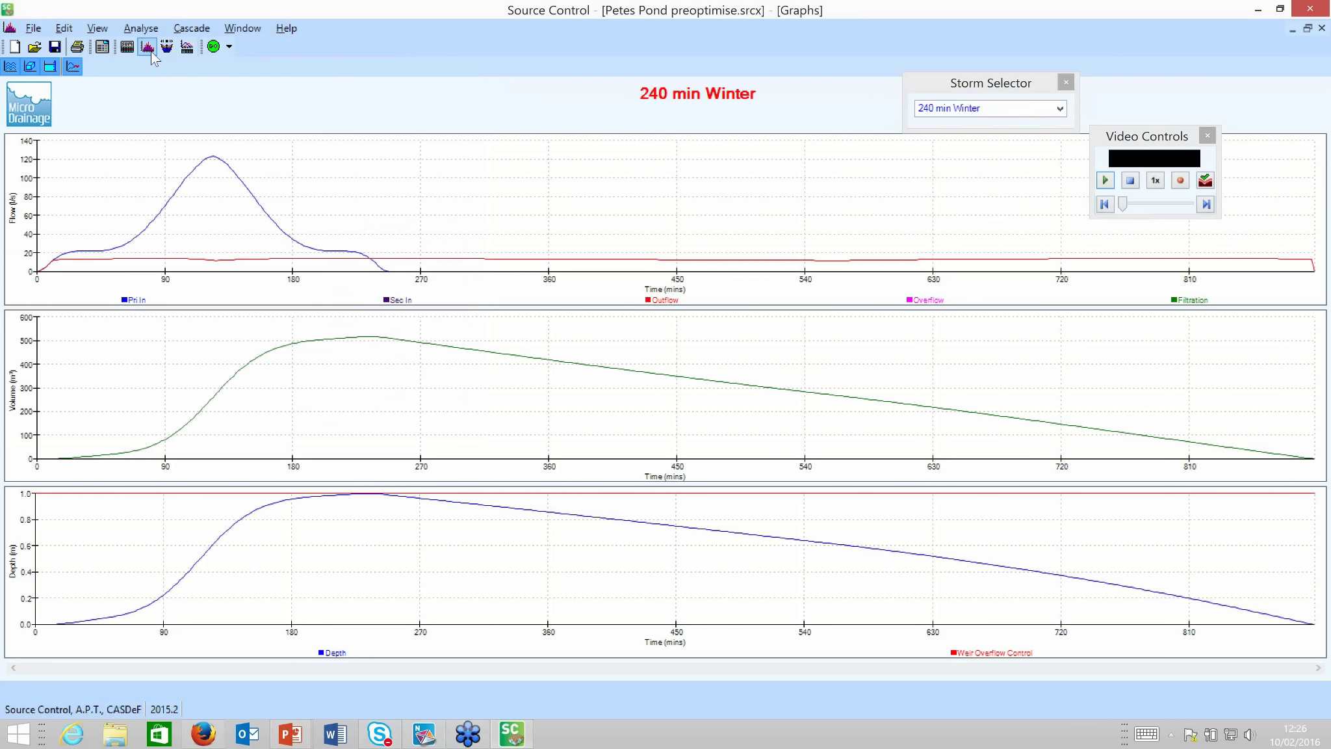
Step: Switch back to the 30-year results summary, with 240 min Winter at 32.748 m
{"action": "left_click", "coordinate": [127, 46]}
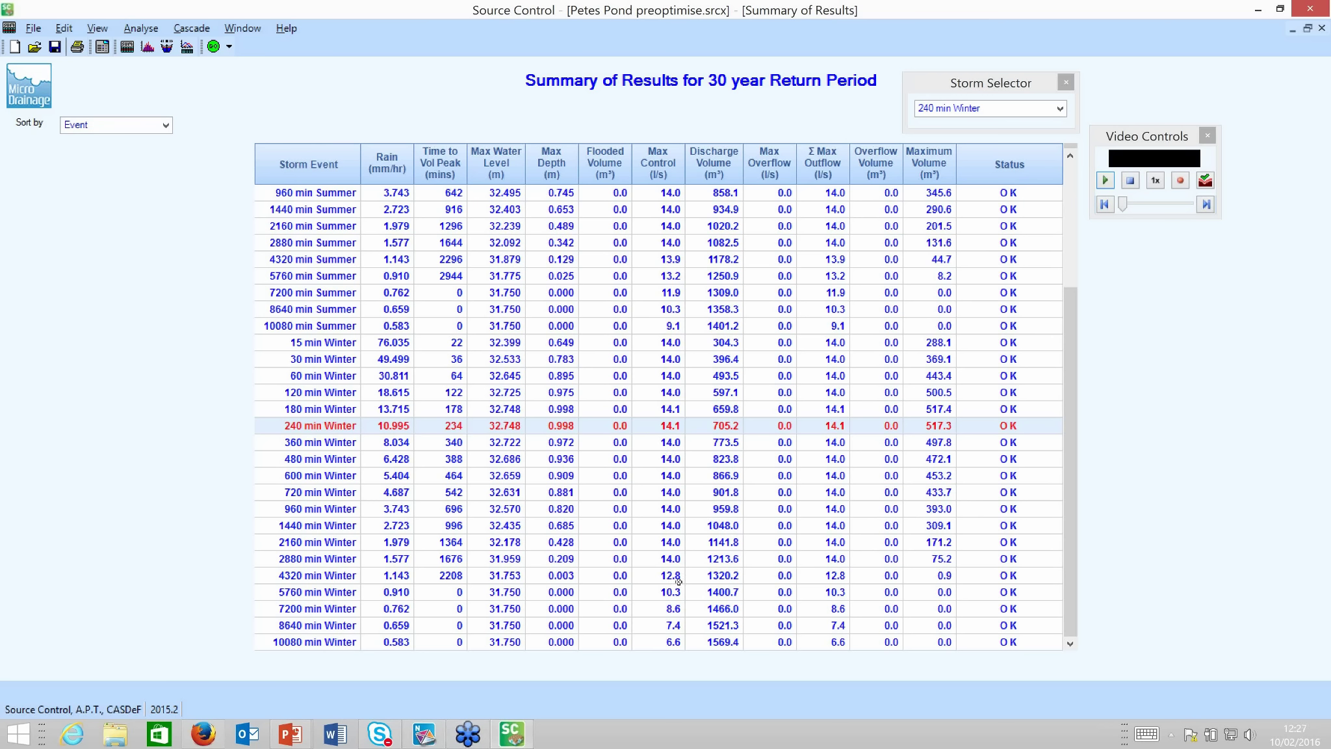
Step: In Micro Drainage Network, open the Toolbox Structures palette beside the plan and drag out a Tank/Pond
{"action": "left_click", "coordinate": [427, 738]}
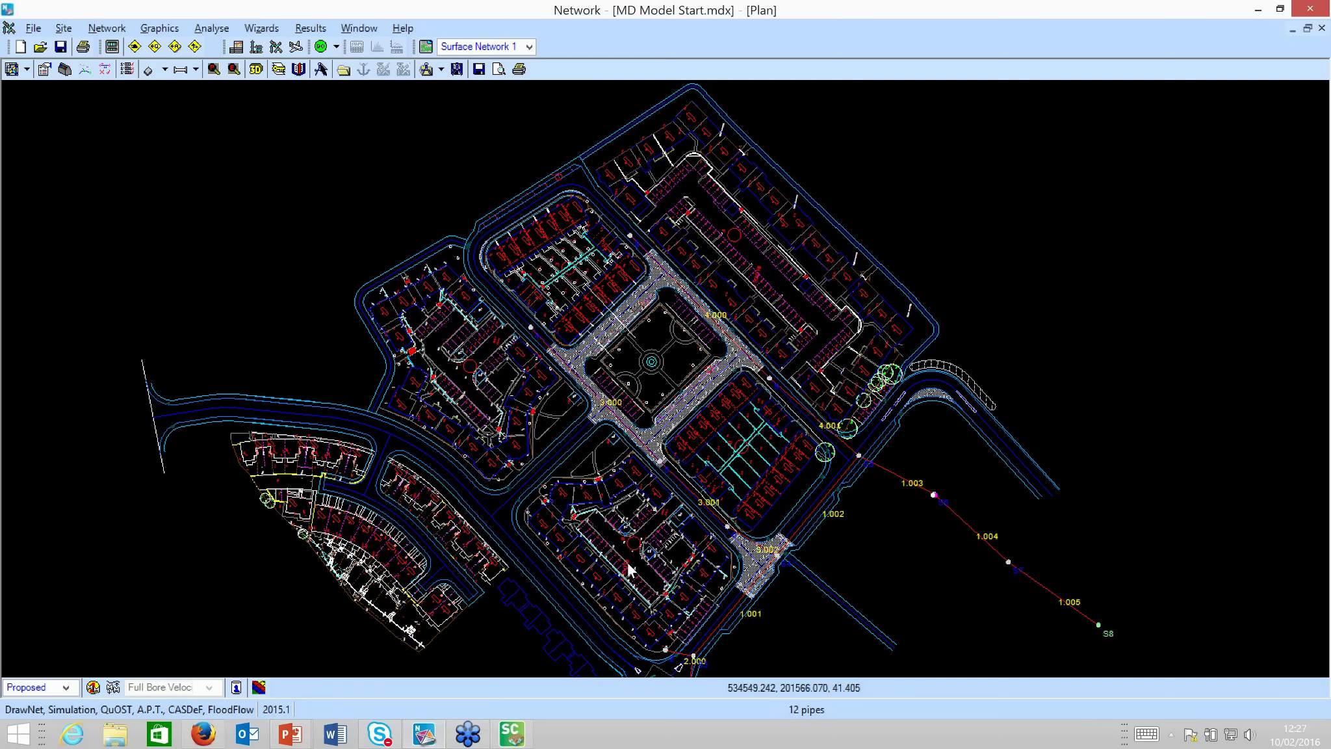
{"action": "left_click", "coordinate": [66, 70]}
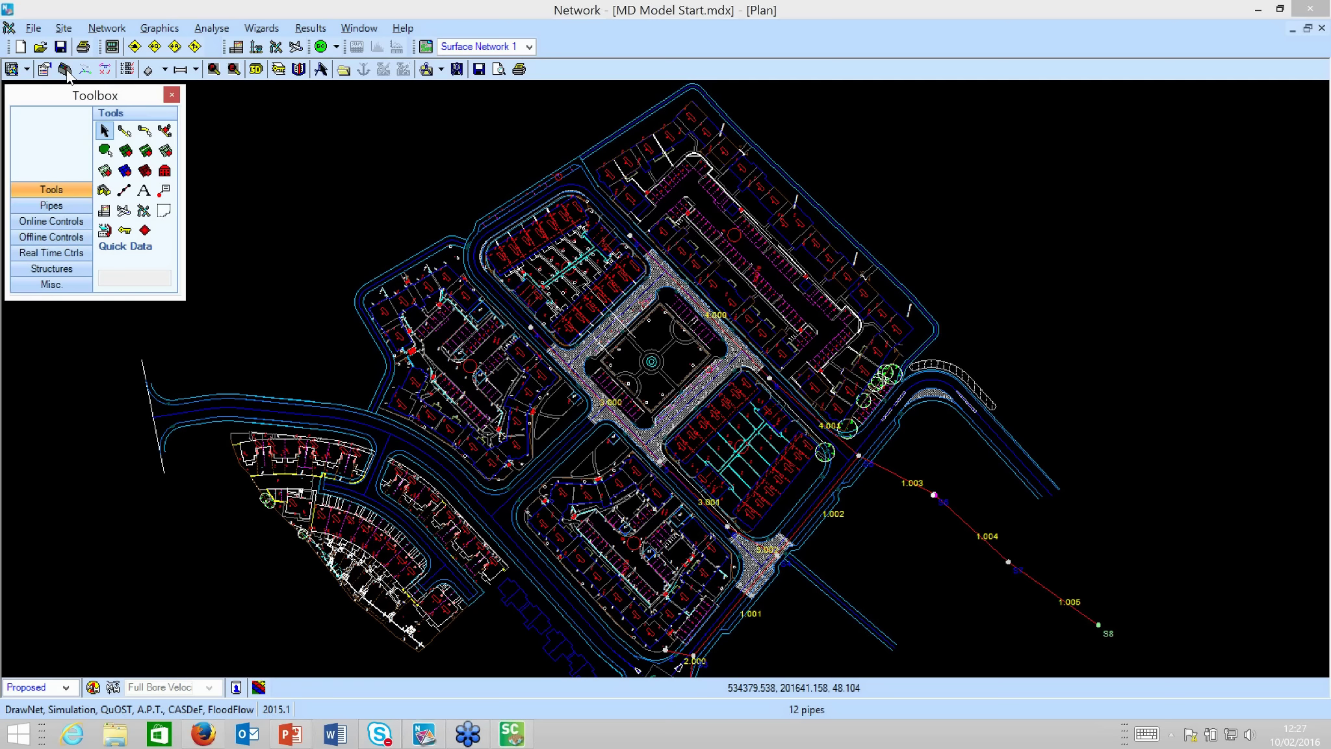
{"action": "left_click_drag", "start_coordinate": [94, 95], "coordinate": [304, 101]}
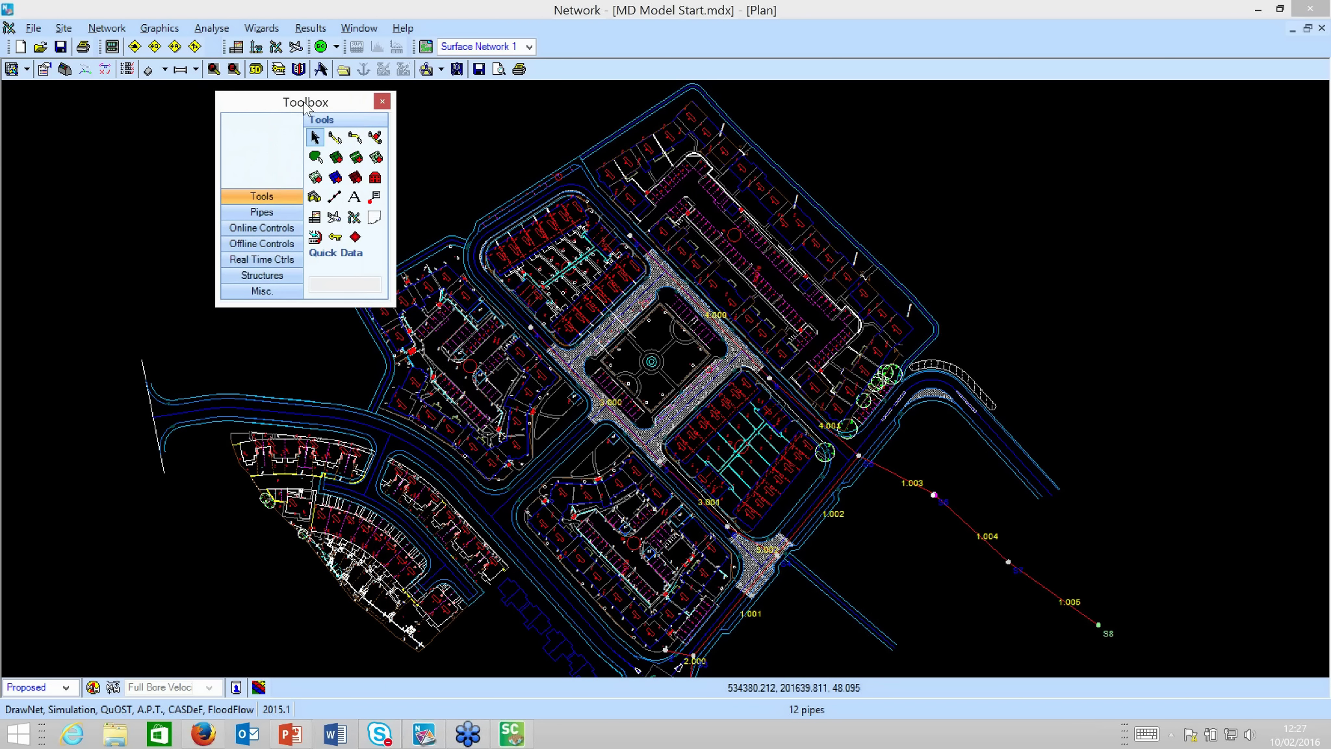
{"action": "left_click", "coordinate": [274, 276]}
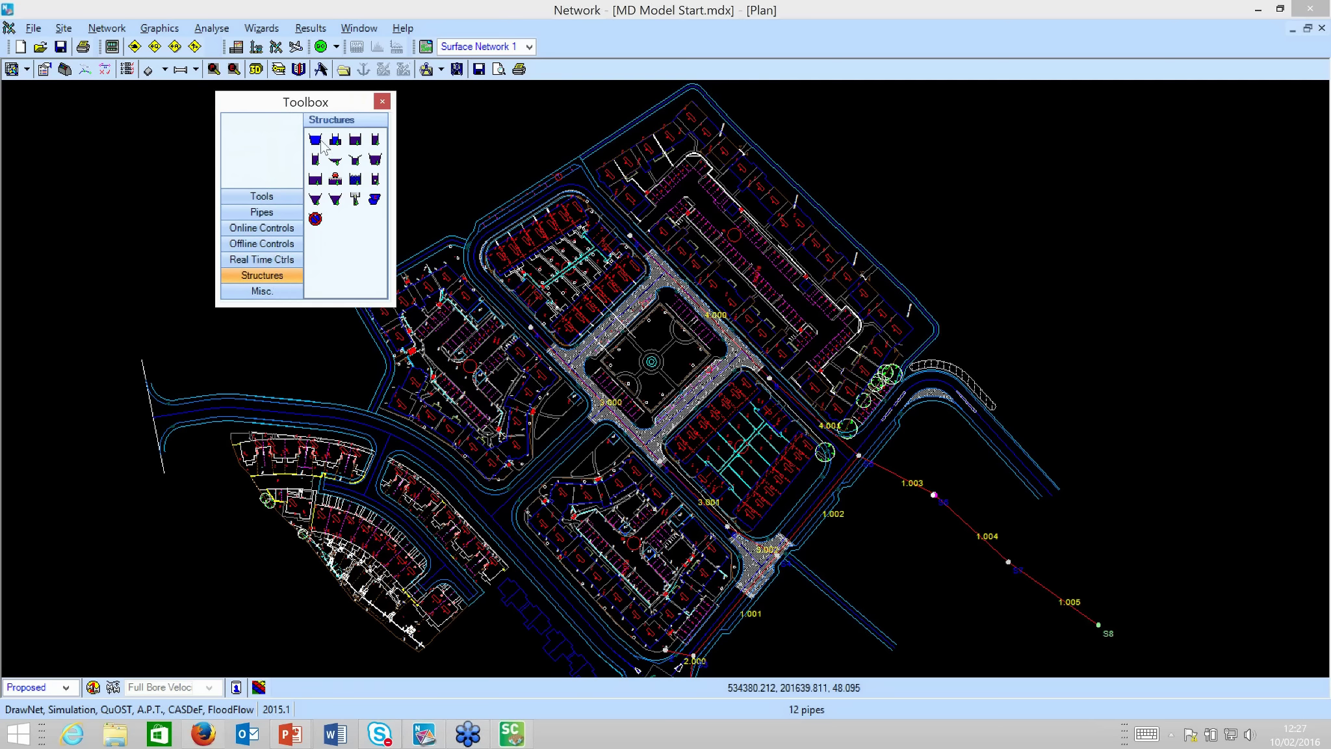
{"action": "left_click_drag", "start_coordinate": [316, 139], "coordinate": [372, 154]}
Step: Place the pond at manhole S6 with a 31.750 m invert level
{"action": "left_click", "coordinate": [752, 229]}
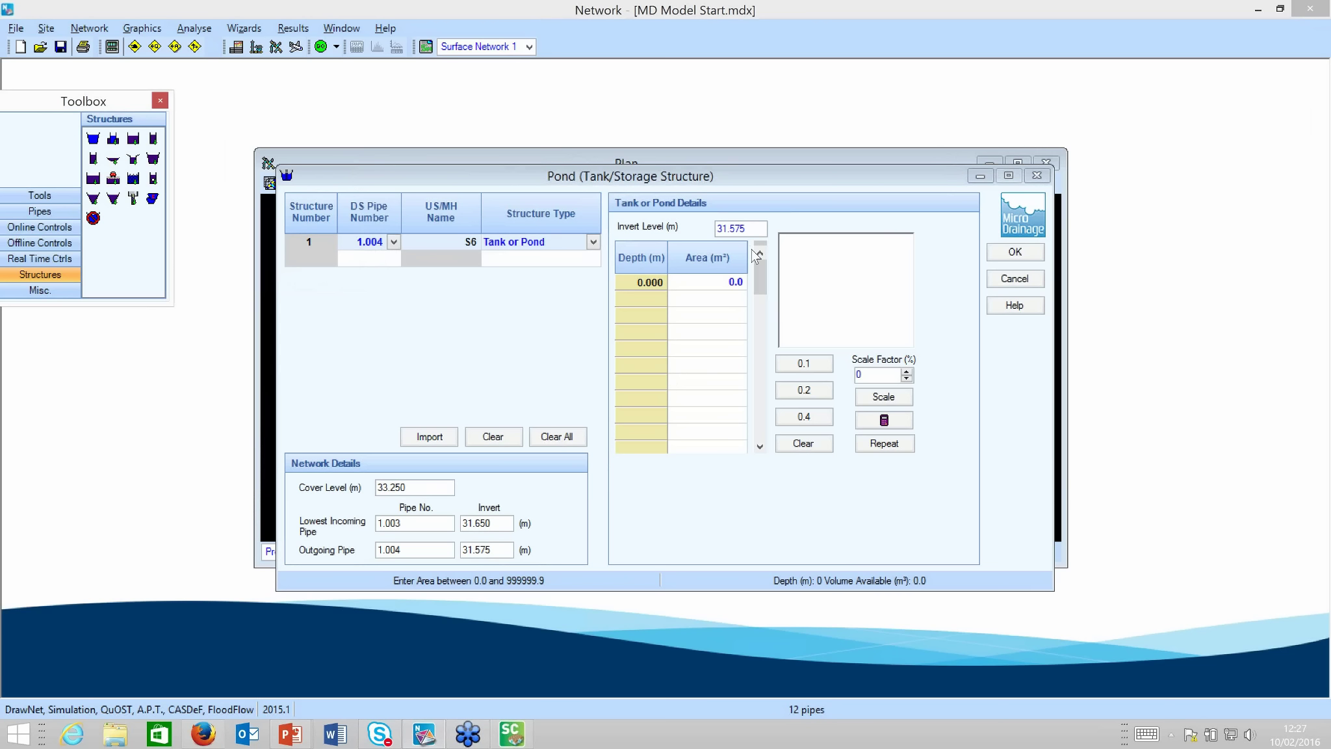
{"action": "left_click", "coordinate": [757, 227]}
{"action": "type", "text": "31.750"}
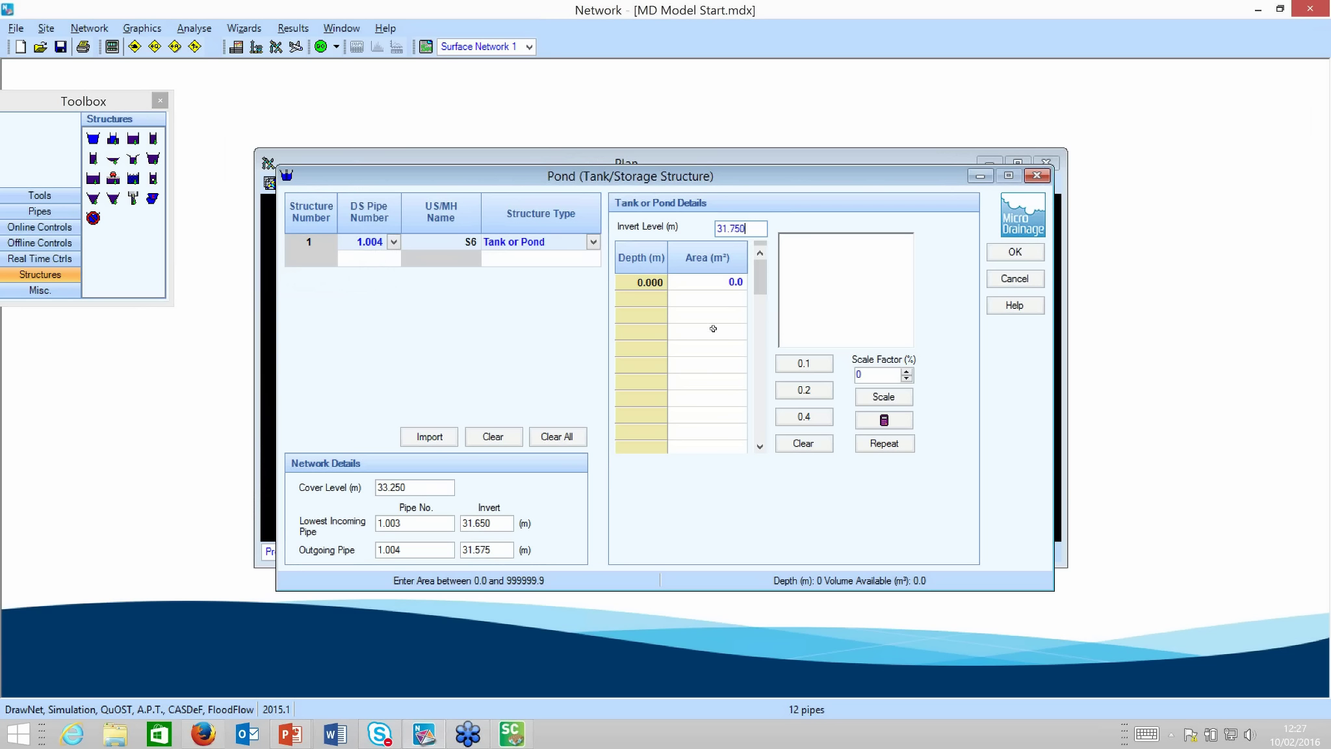
Step: Import the pre-optimise pond depth–area profile (324.2–2307.4 m² over 0–1.5 m) and accept it
{"action": "left_click", "coordinate": [433, 441]}
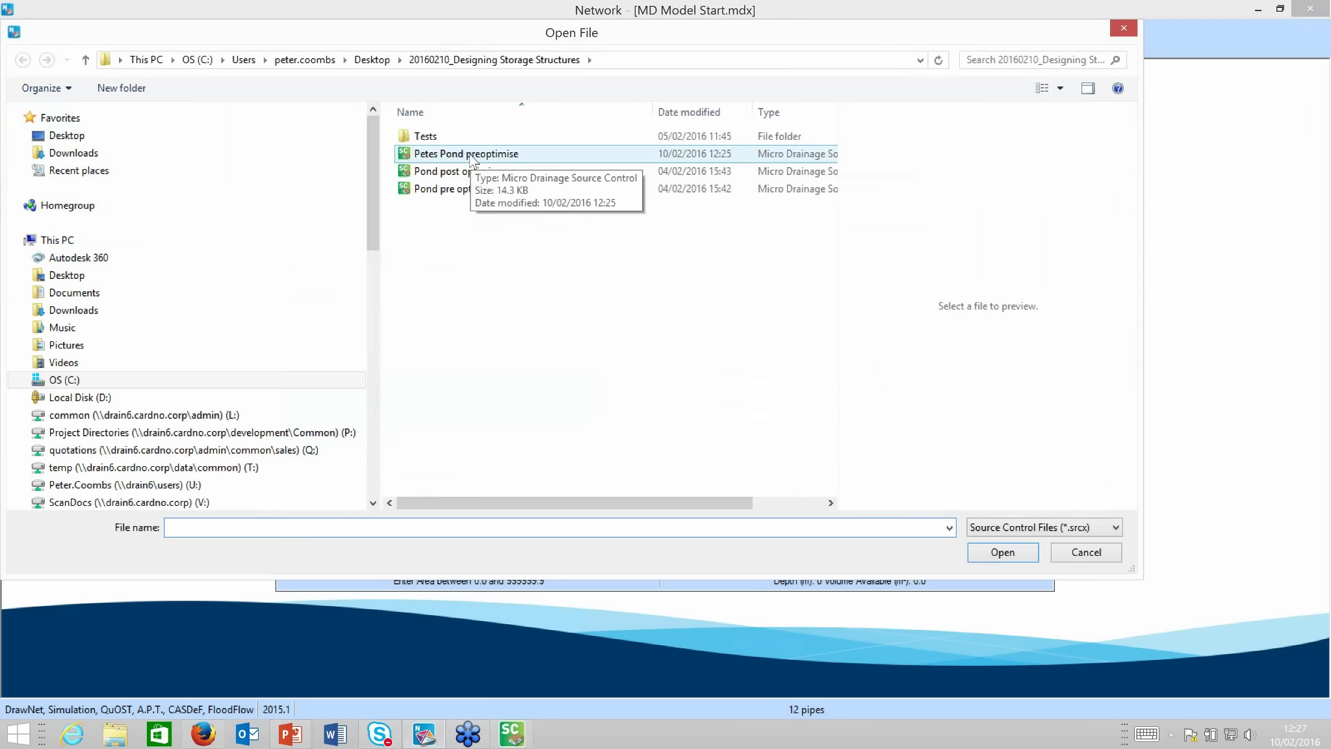
{"action": "left_click", "coordinate": [472, 160]}
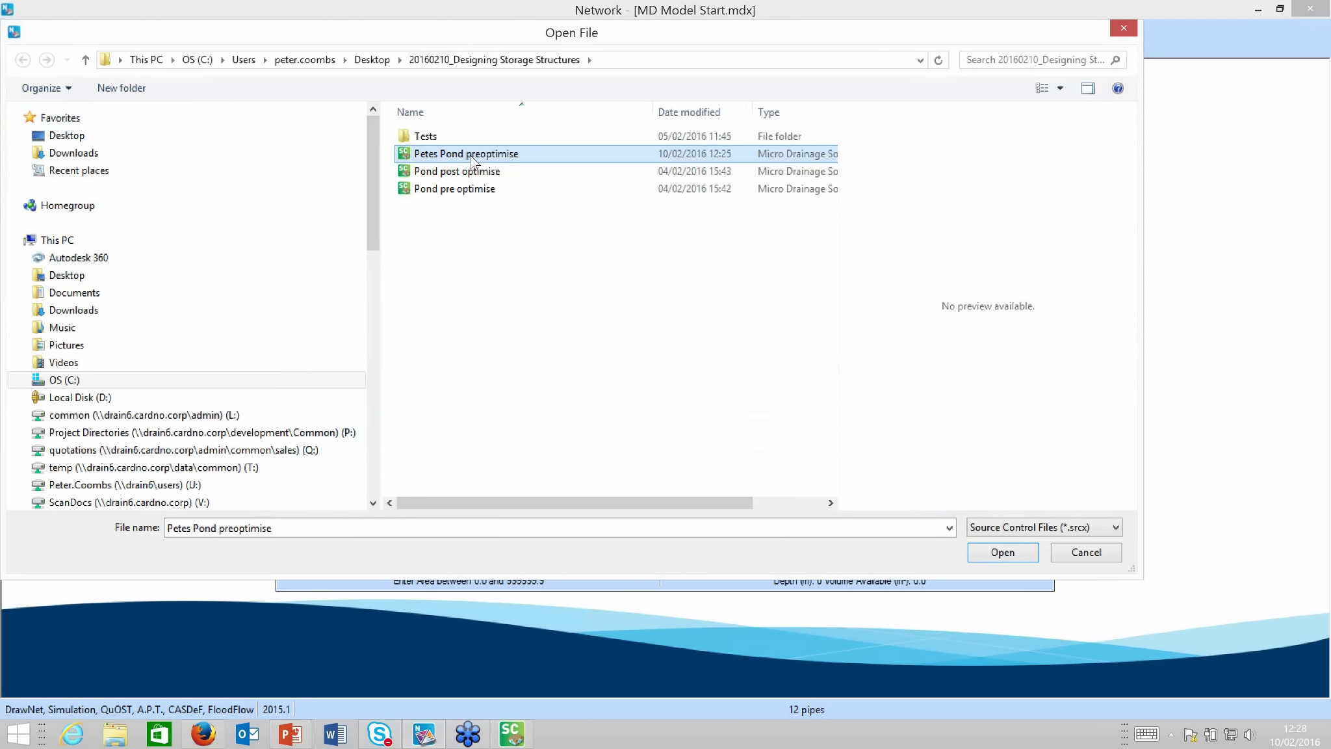
{"action": "double_click", "coordinate": [472, 156]}
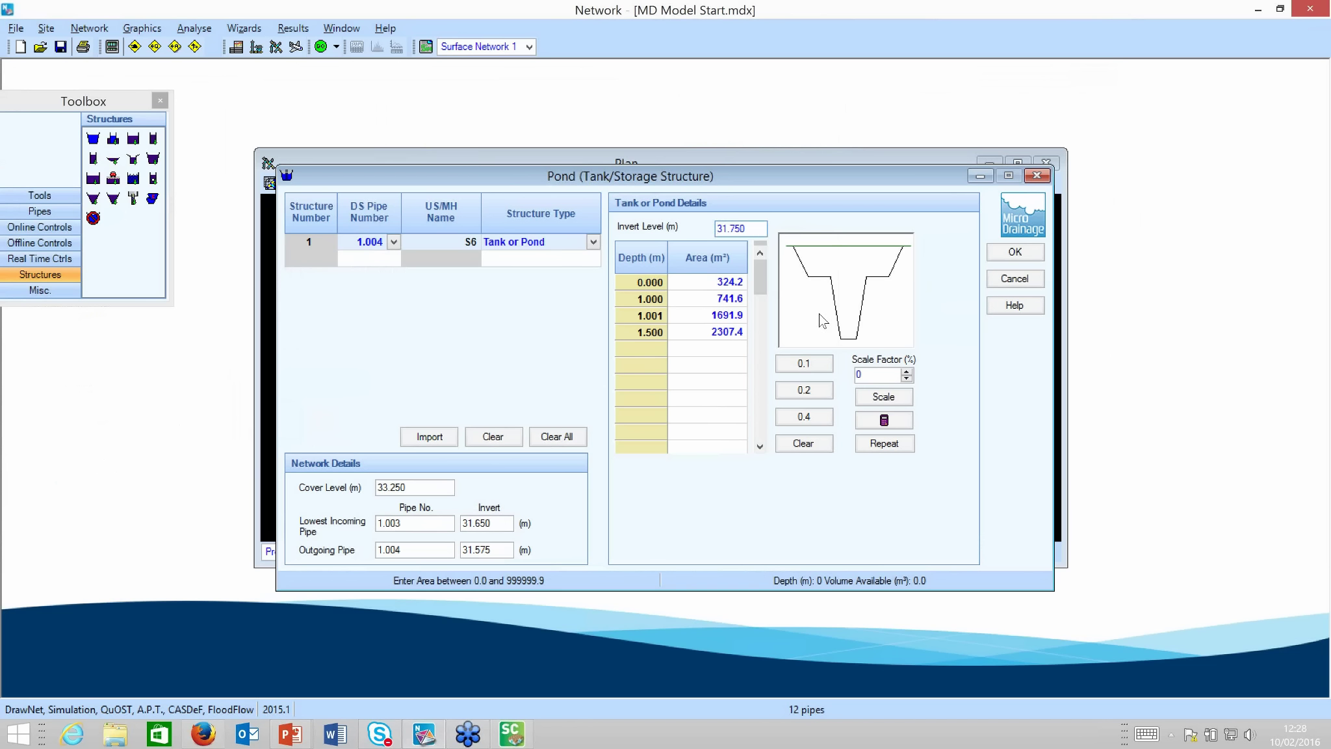
{"action": "left_click", "coordinate": [716, 297]}
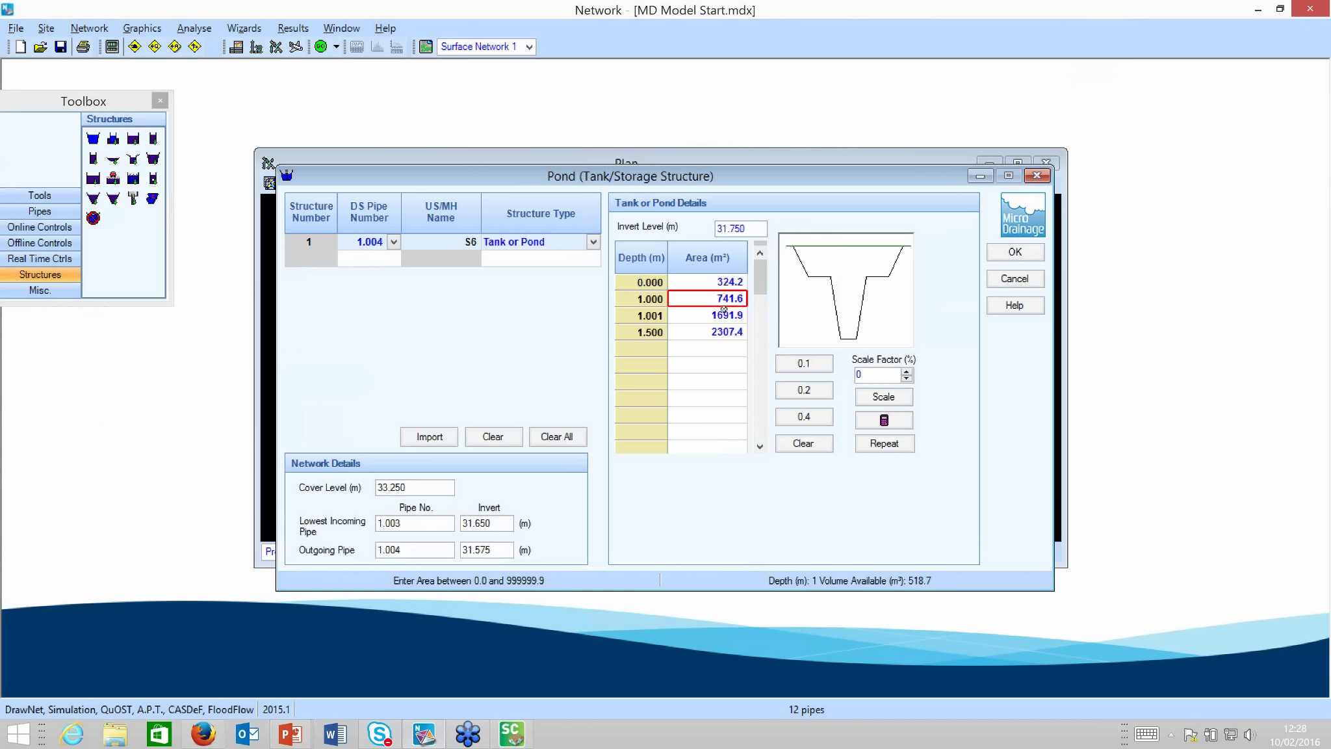
{"action": "left_click", "coordinate": [1013, 252]}
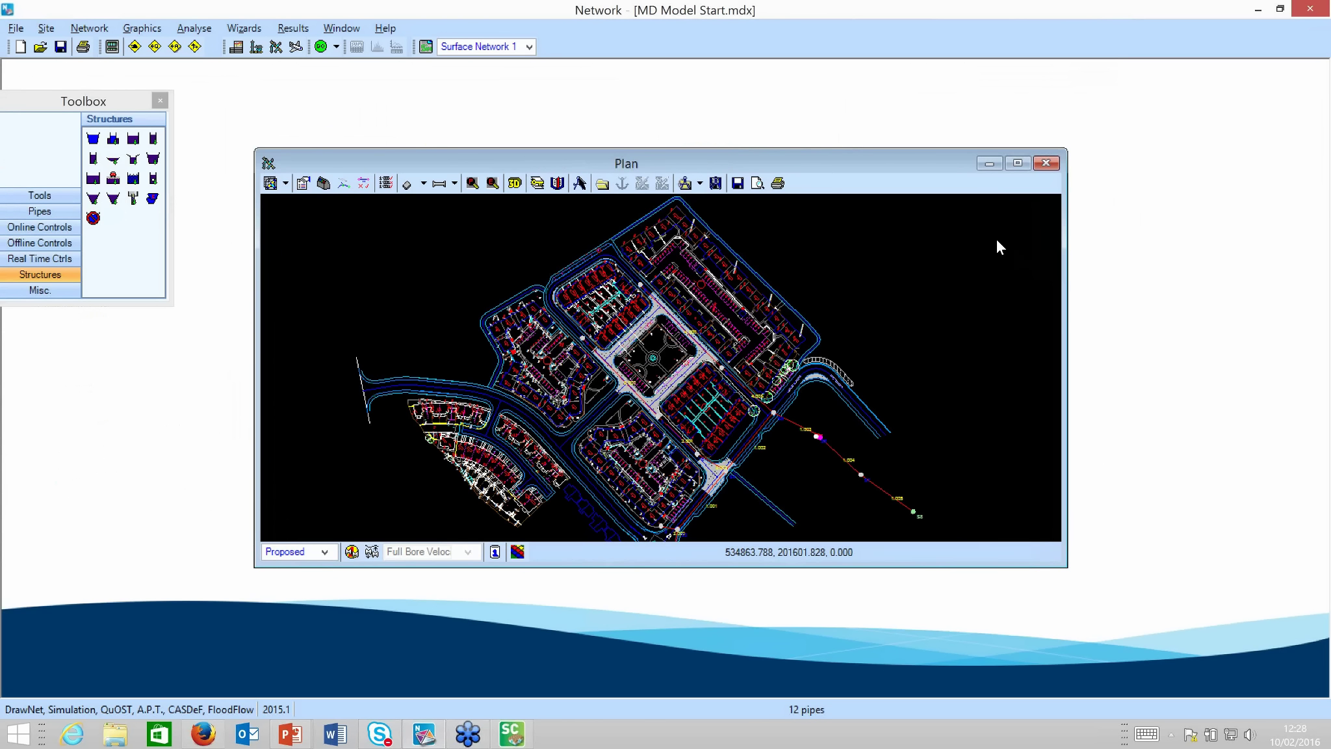
Step: Maximise the plan and view the online, then offline, flow control palettes
{"action": "left_click", "coordinate": [1017, 163]}
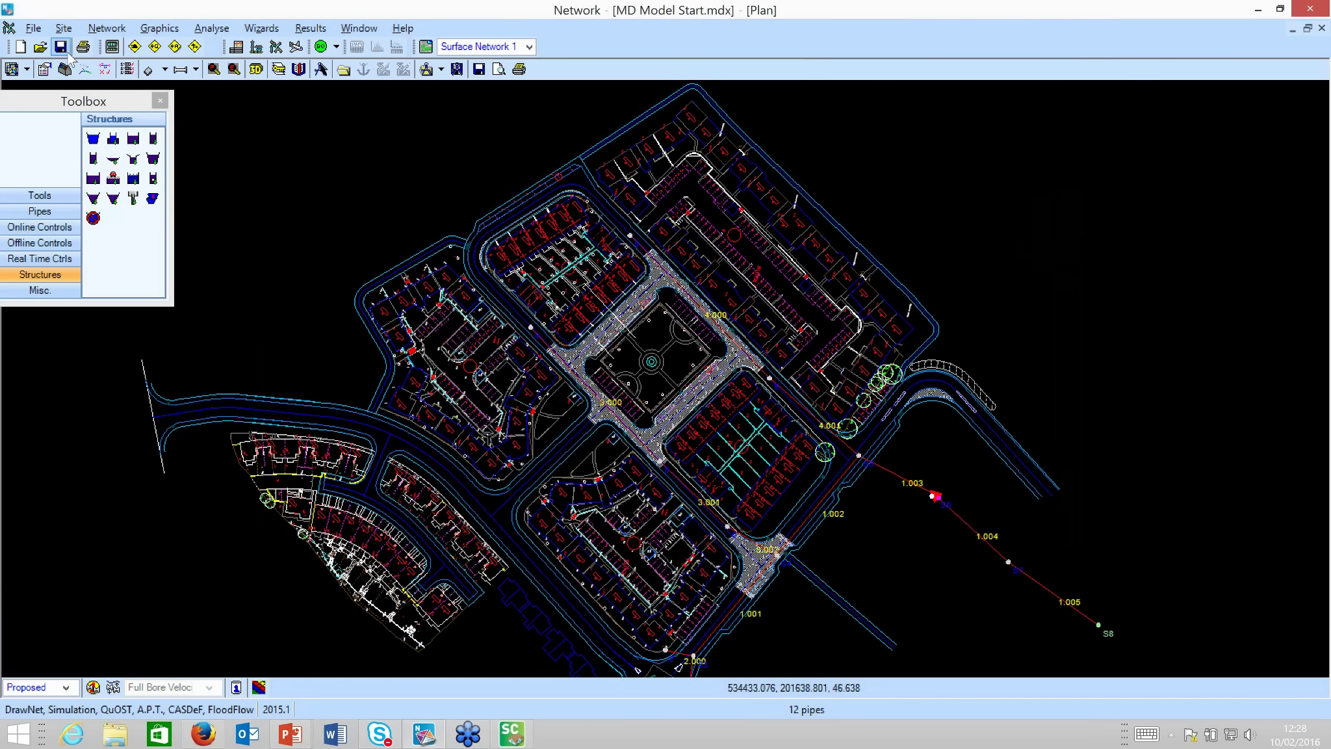
{"action": "left_click", "coordinate": [59, 231]}
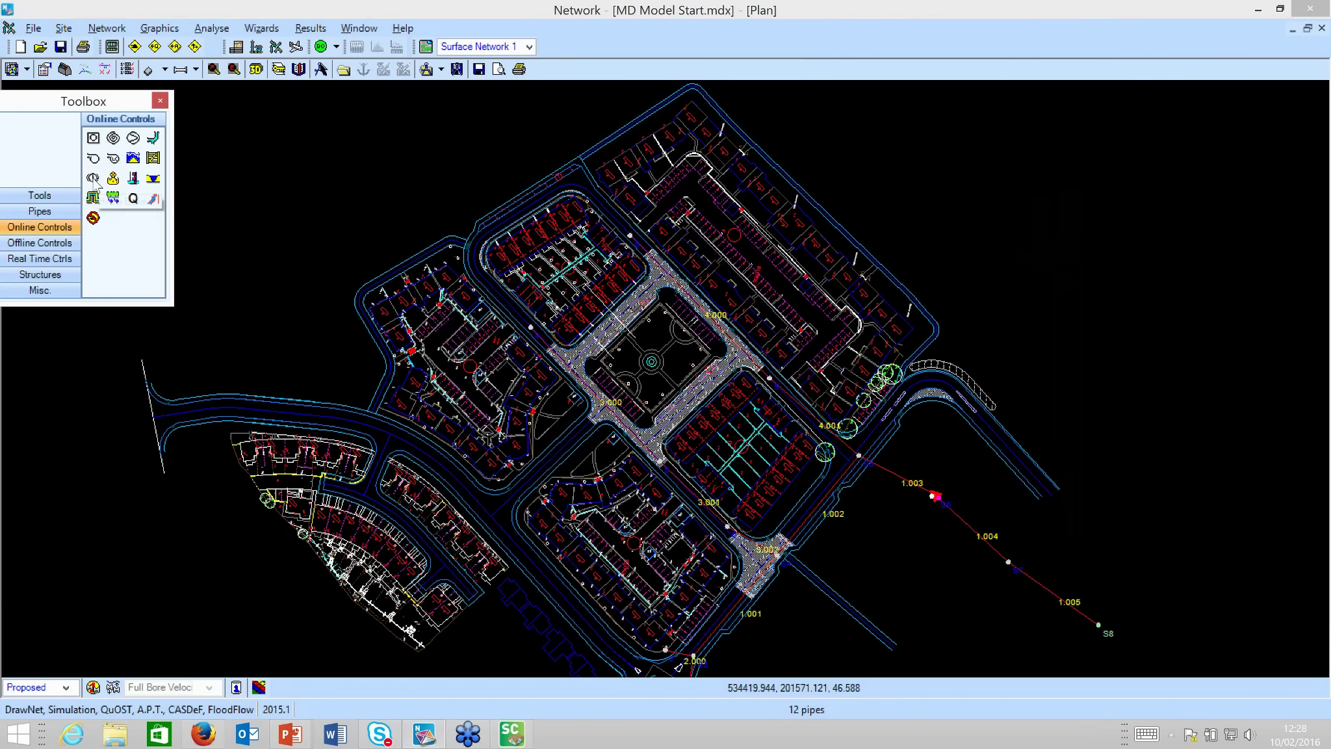
{"action": "left_click", "coordinate": [60, 241]}
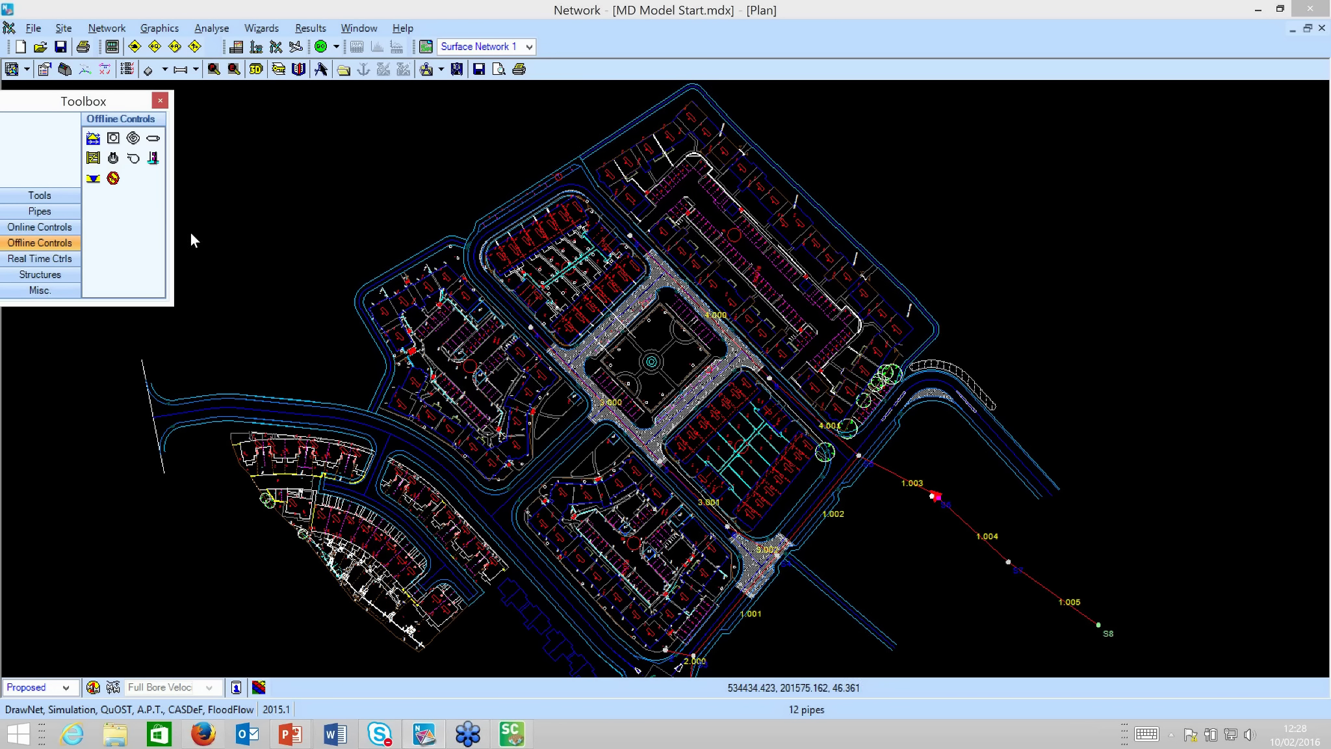
Step: Change the Simulation Criteria return period to 30 years, keeping FSR rainfall and 30-minute storm
{"action": "left_click", "coordinate": [64, 29]}
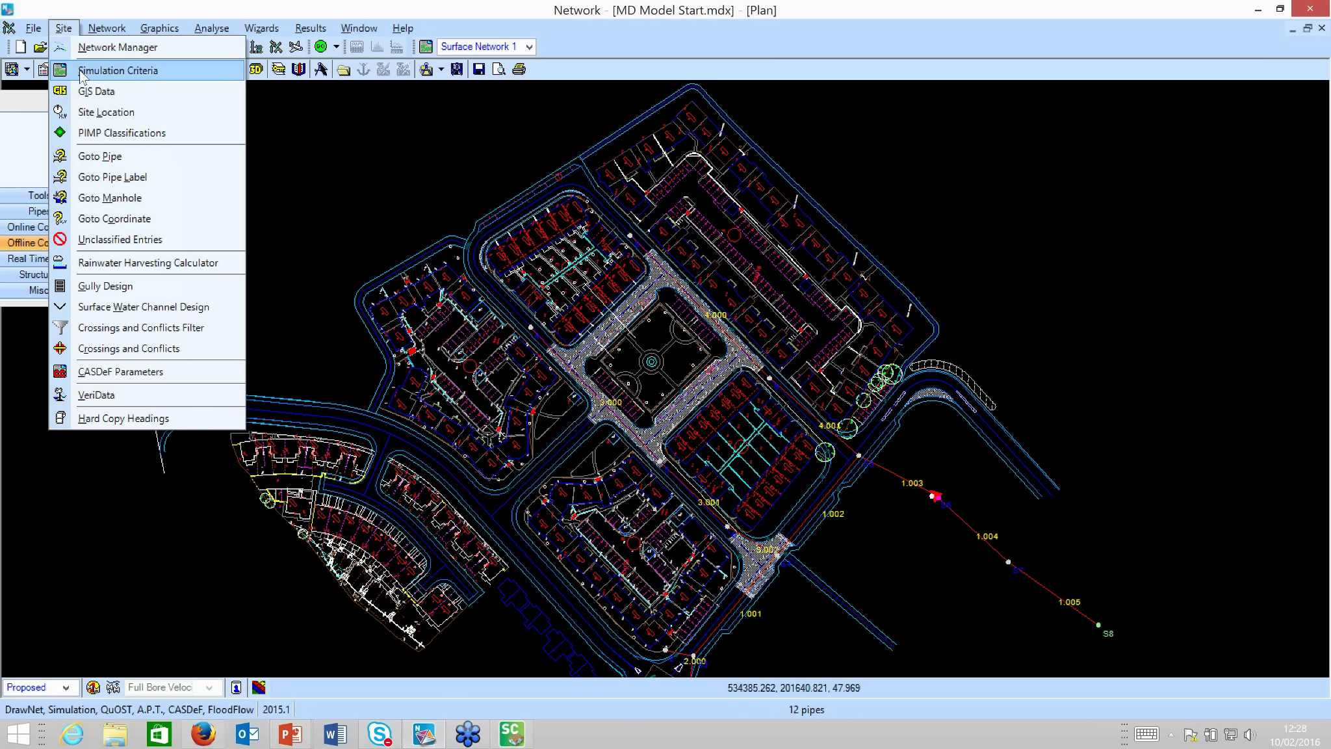
{"action": "left_click", "coordinate": [117, 70]}
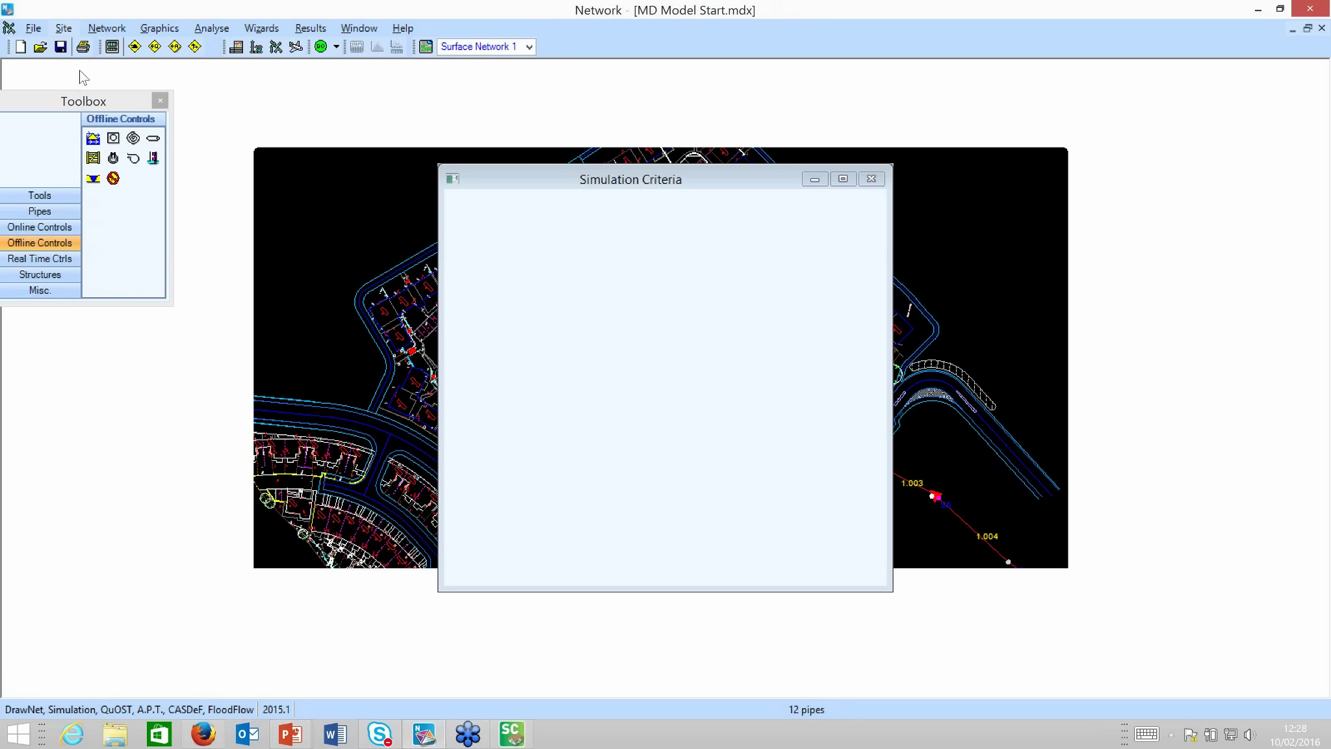
{"action": "left_click", "coordinate": [602, 279]}
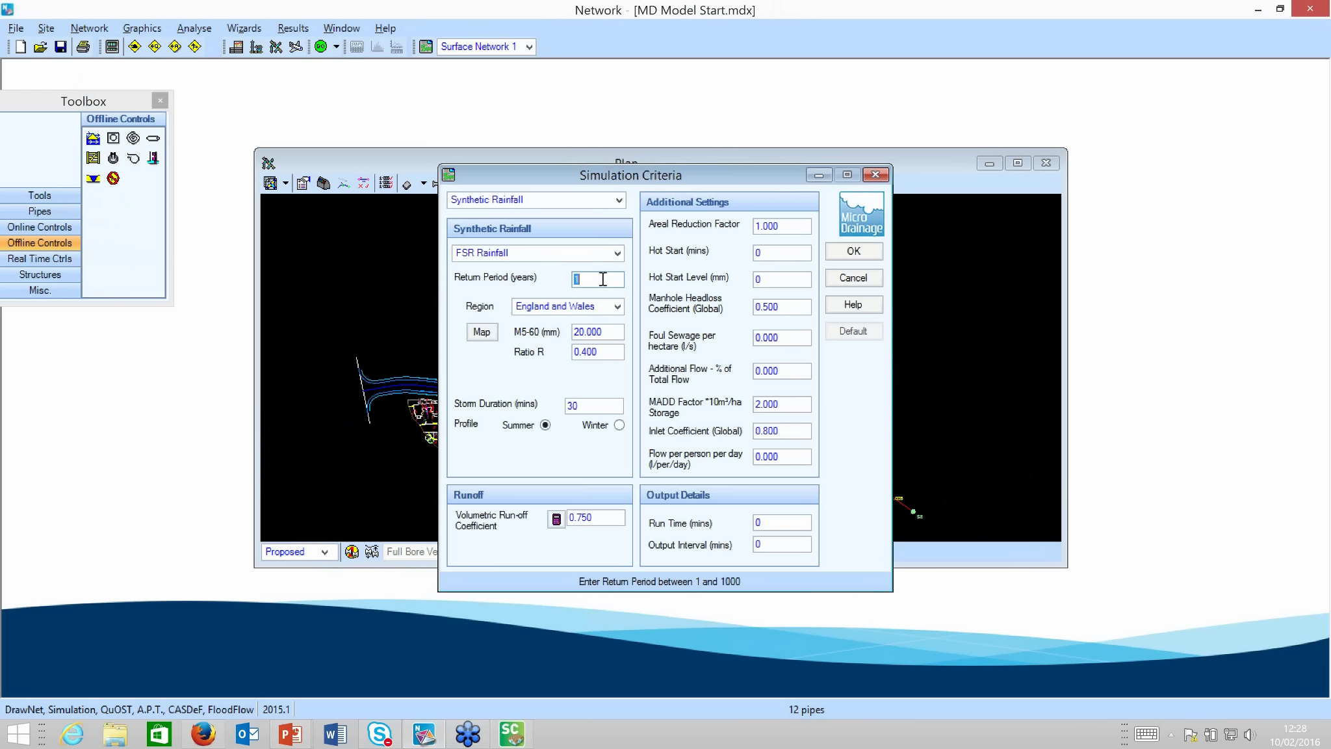
{"action": "type", "text": "30"}
{"action": "left_click", "coordinate": [860, 252]}
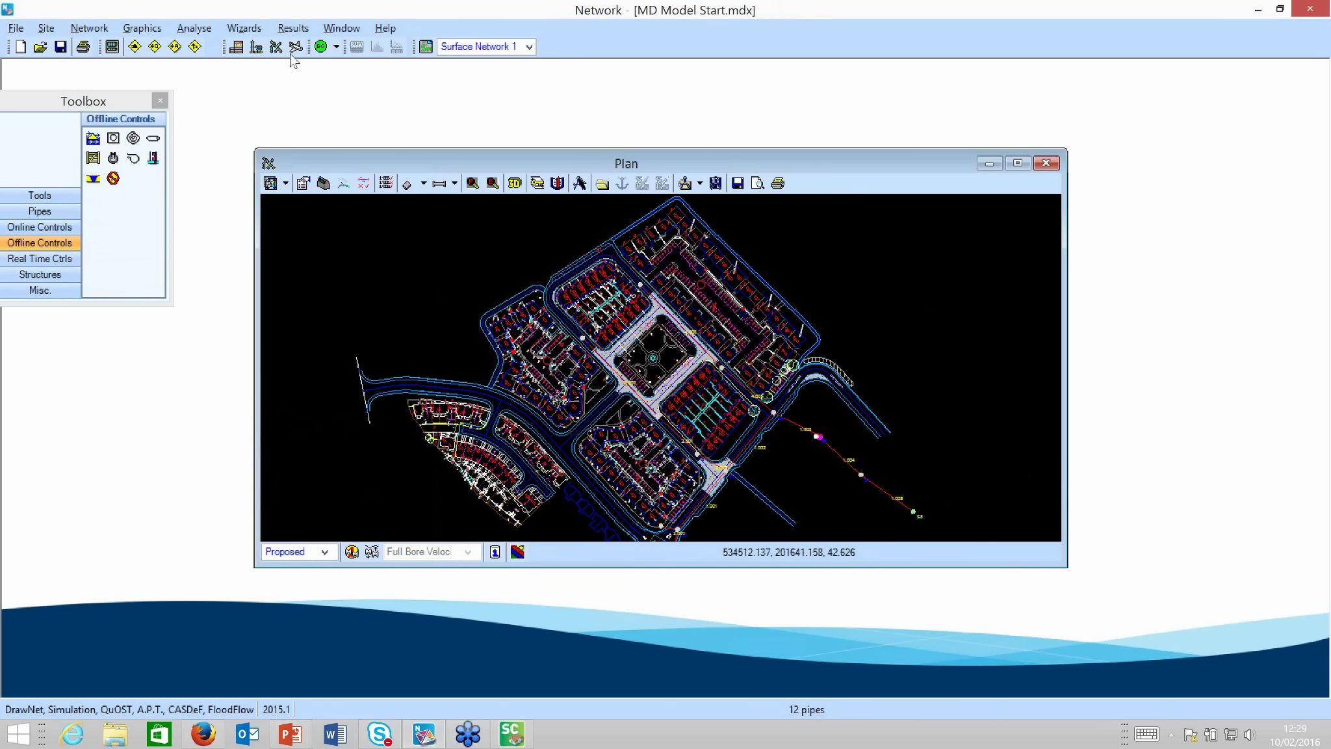
Step: Run the 30-minute 30-year summer simulation, save the new data, and list all 12 pipes
{"action": "left_click", "coordinate": [322, 47]}
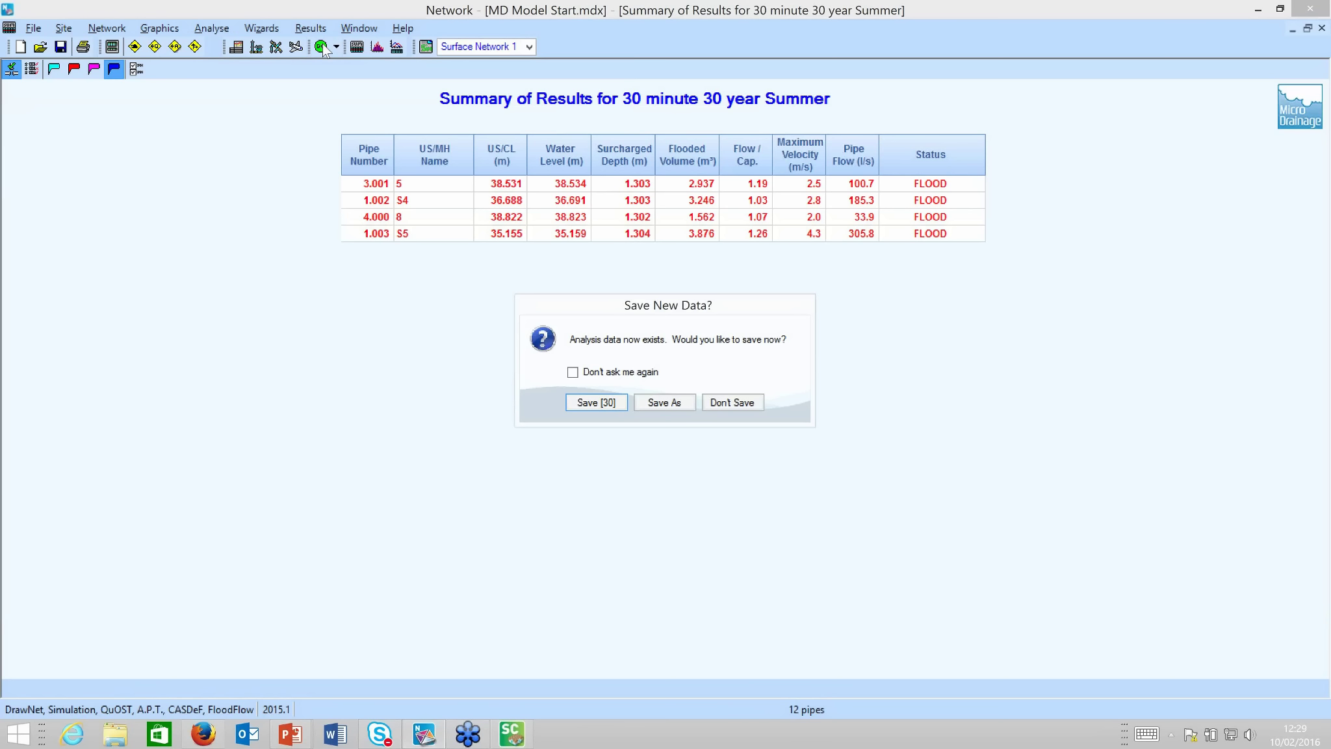
{"action": "left_click", "coordinate": [595, 402]}
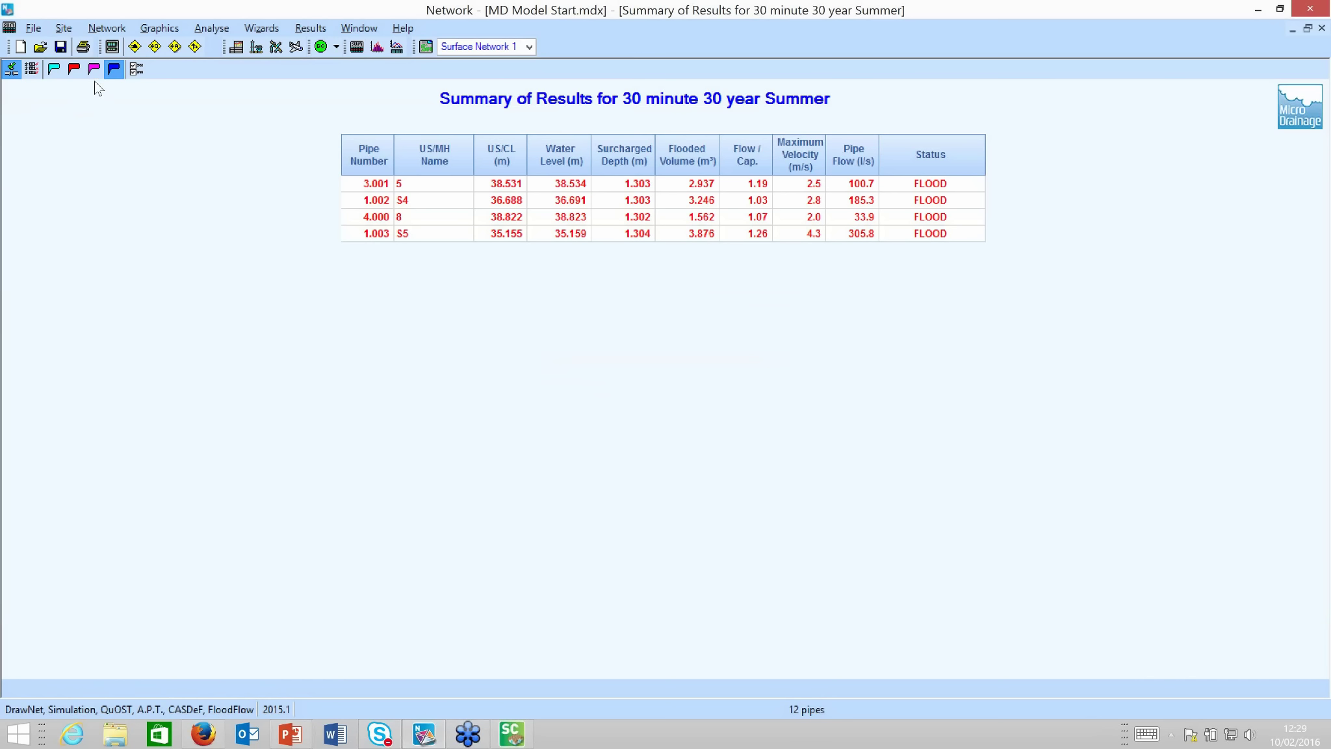
{"action": "left_click", "coordinate": [73, 69]}
{"action": "left_click", "coordinate": [54, 69]}
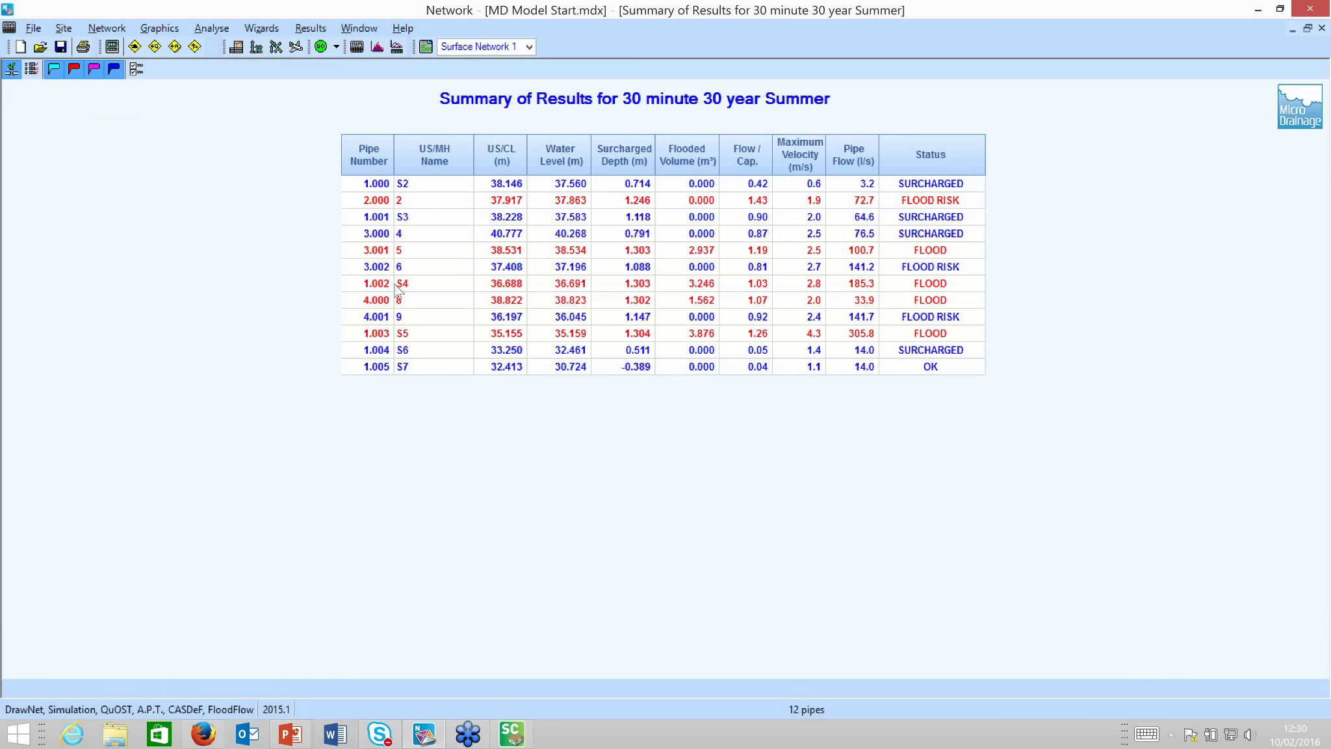
Step: Hide the OK and surcharged pipes, leaving the seven FLOOD and FLOOD RISK pipes
{"action": "left_click", "coordinate": [53, 67]}
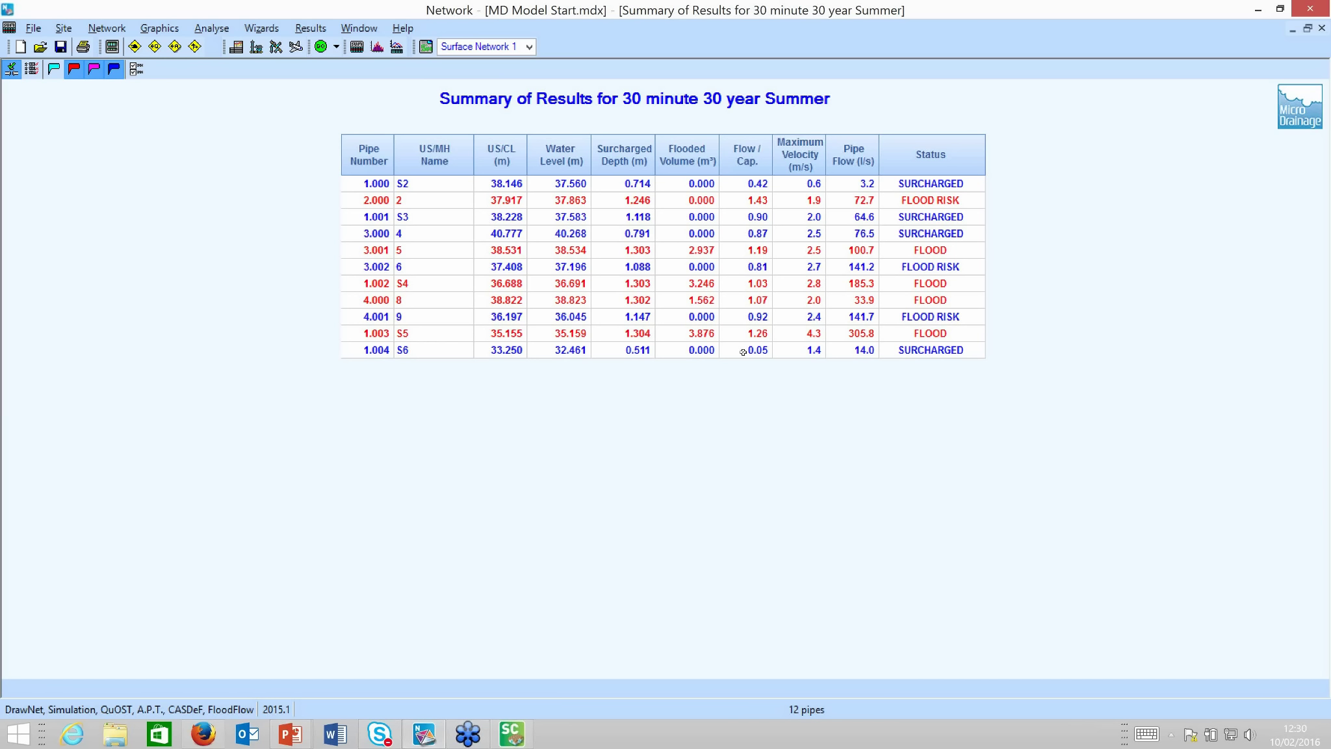
{"action": "left_click", "coordinate": [74, 67]}
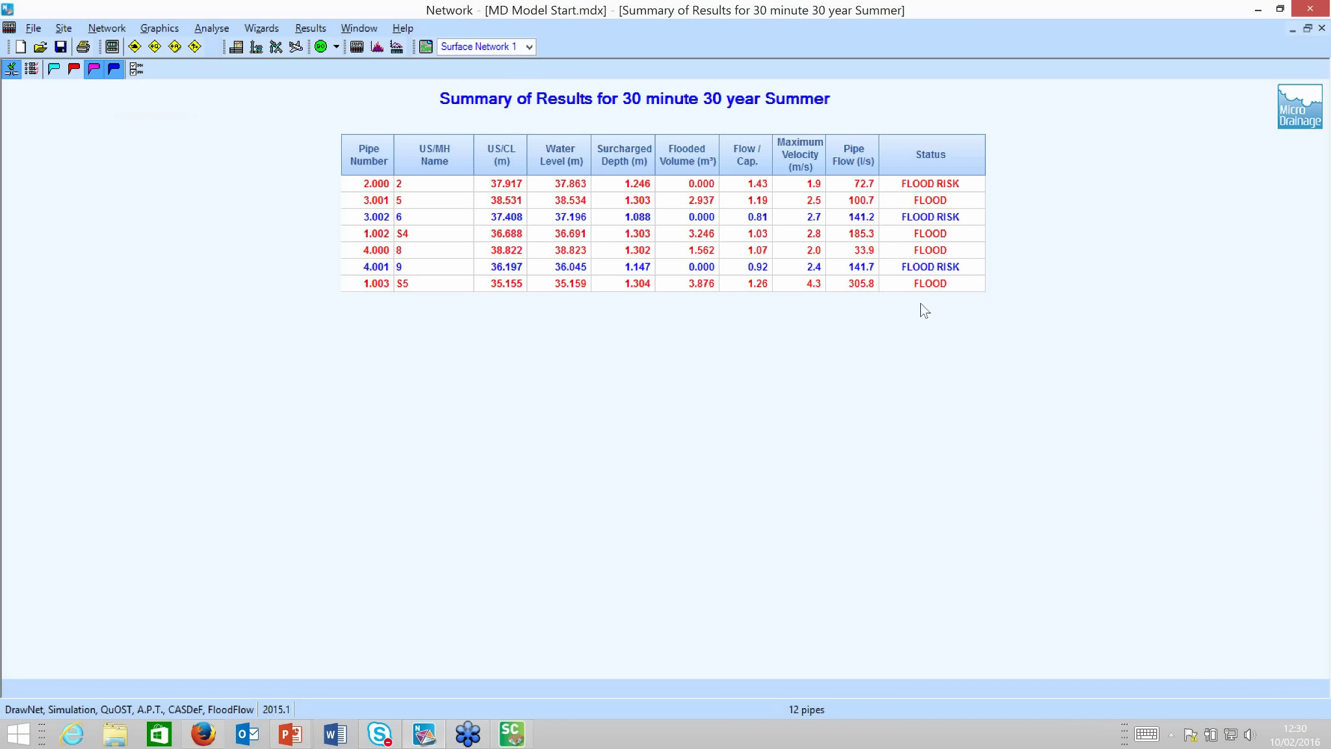
Step: Check the 500 mm flood-risk depth in Preferences, then show only pipes 3.001, 1.002, 4.000, 1.003 maximised
{"action": "left_click", "coordinate": [35, 29]}
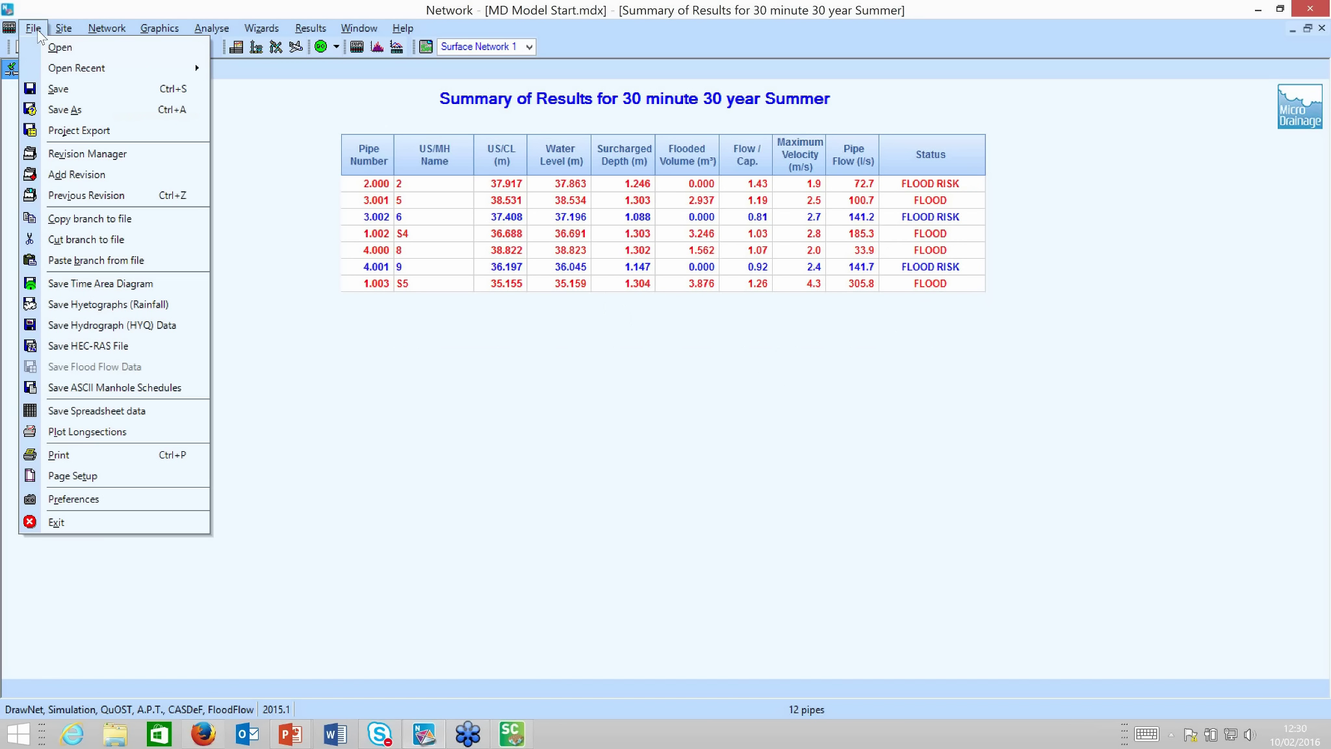
{"action": "left_click", "coordinate": [89, 495]}
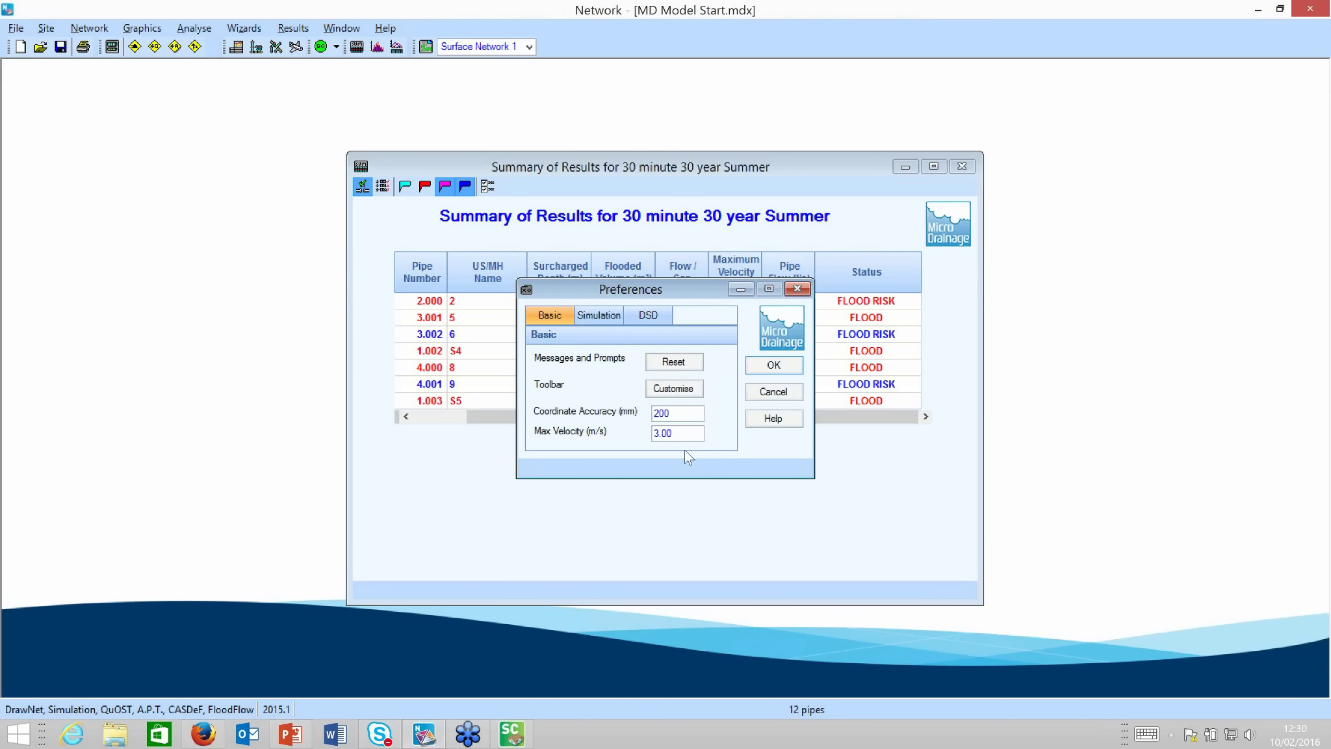
{"action": "left_click", "coordinate": [610, 318]}
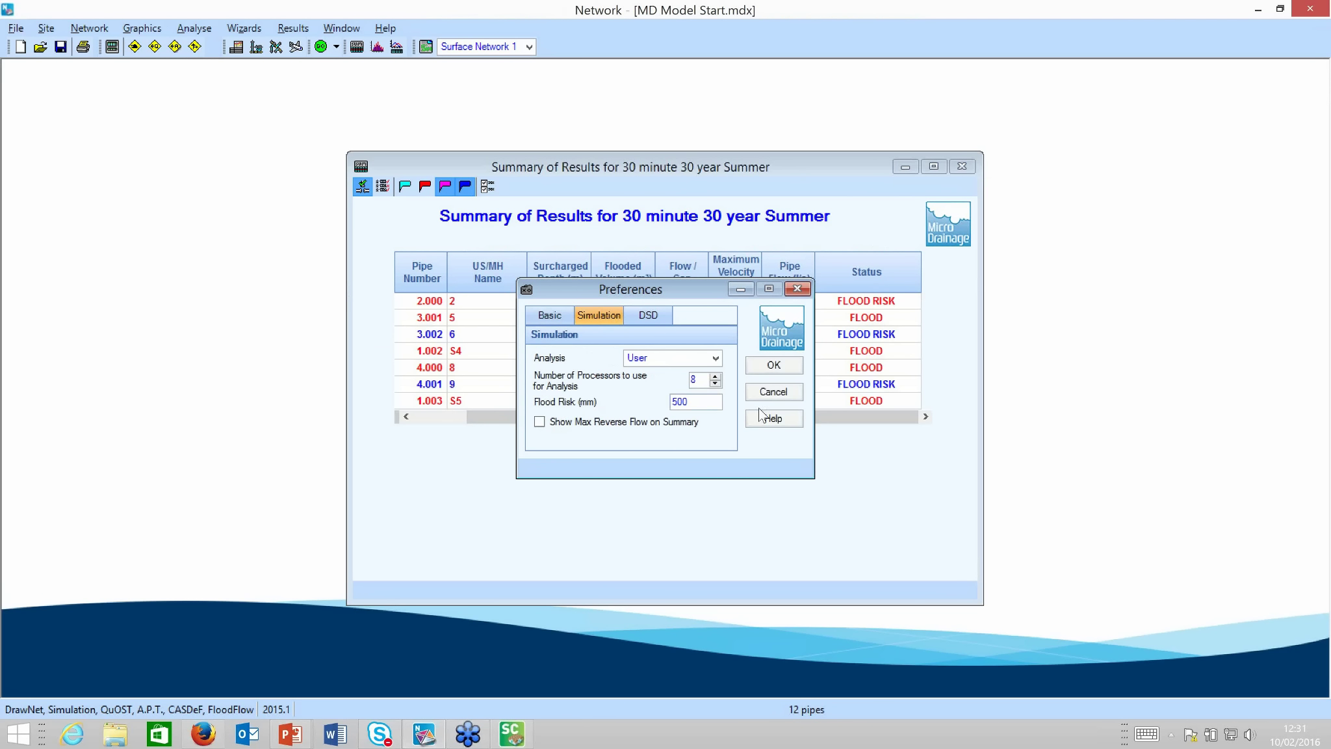
{"action": "left_click", "coordinate": [774, 364]}
{"action": "left_click", "coordinate": [933, 166]}
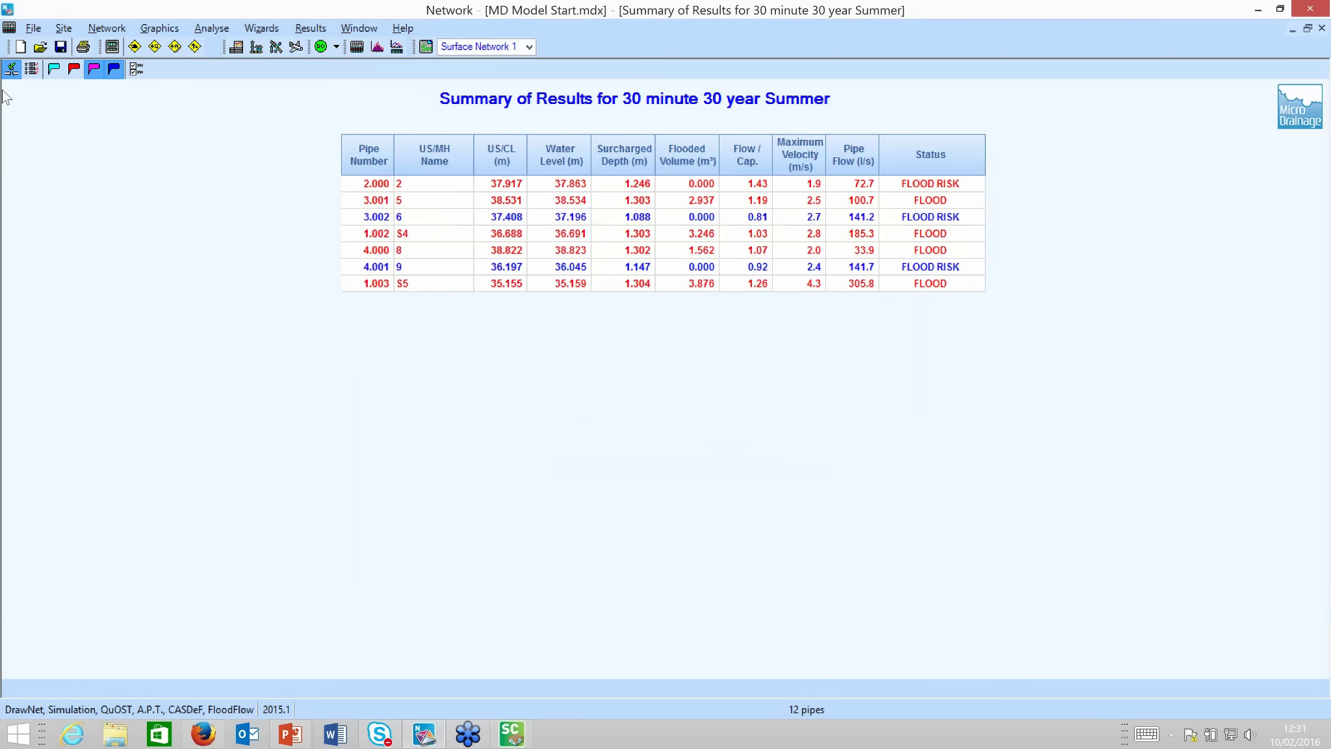
{"action": "left_click", "coordinate": [93, 69]}
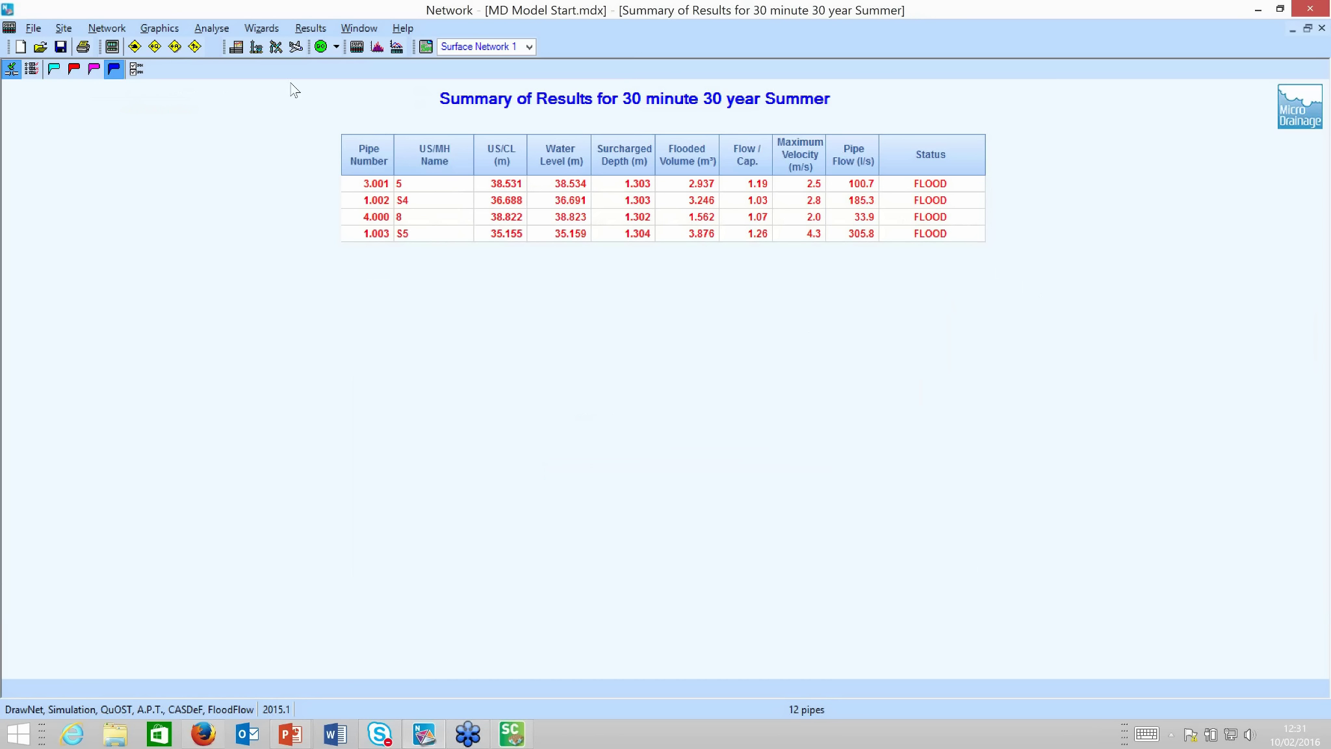
Step: Run the Seasonal Return Period wizard using map-located site rainfall and a 30-year return period
{"action": "left_click", "coordinate": [263, 28]}
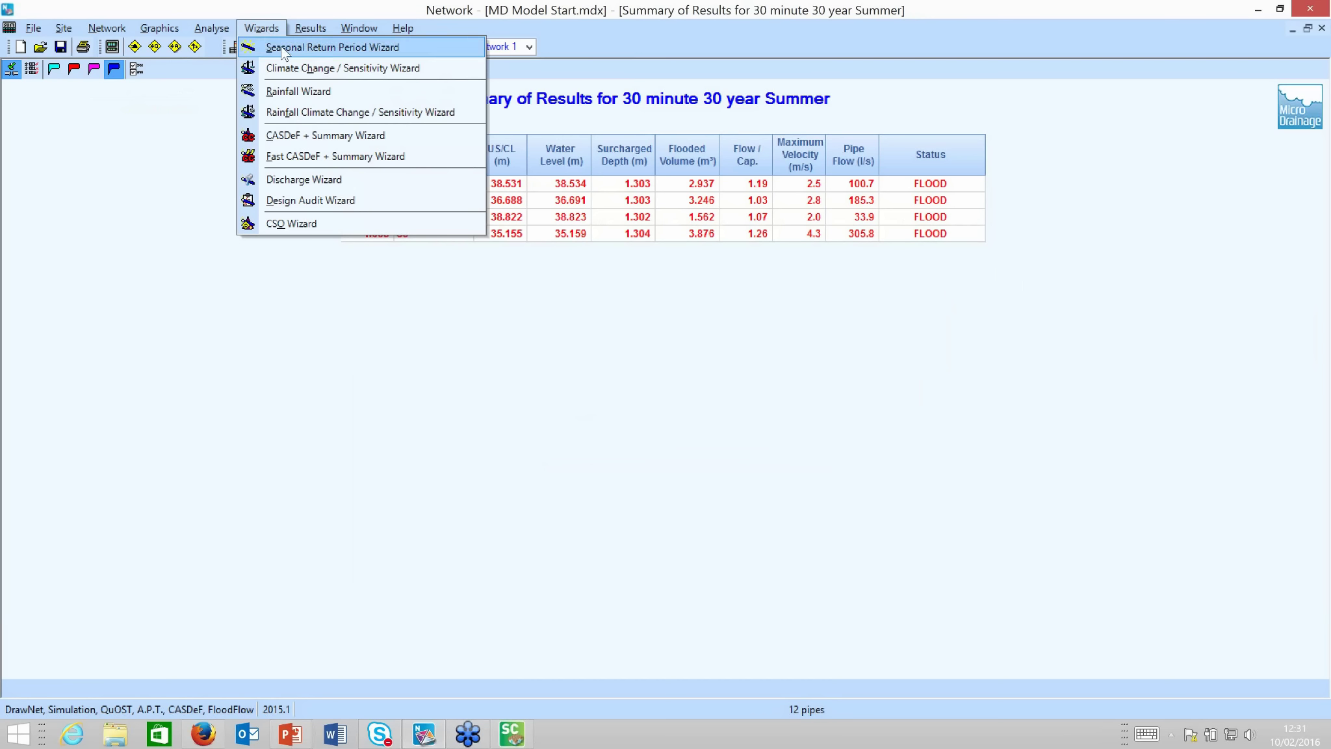
{"action": "left_click", "coordinate": [283, 48]}
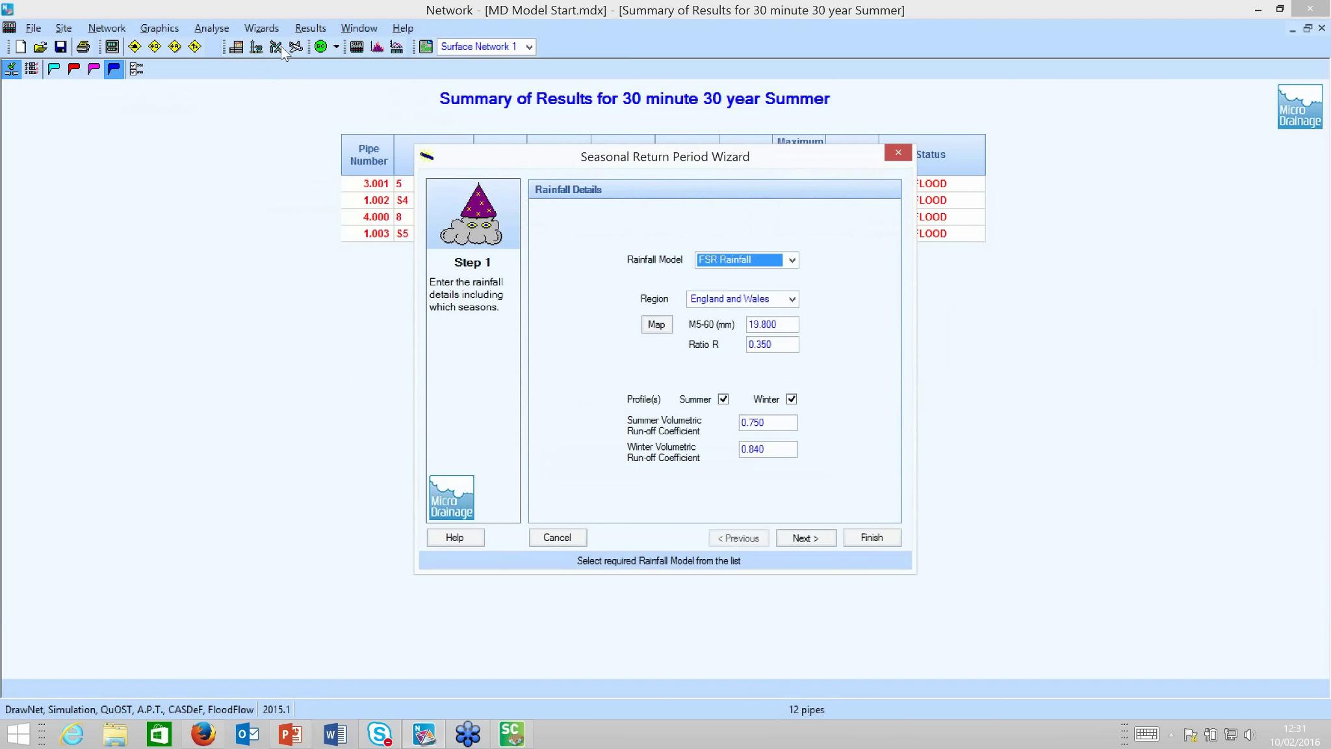
{"action": "left_click", "coordinate": [656, 324]}
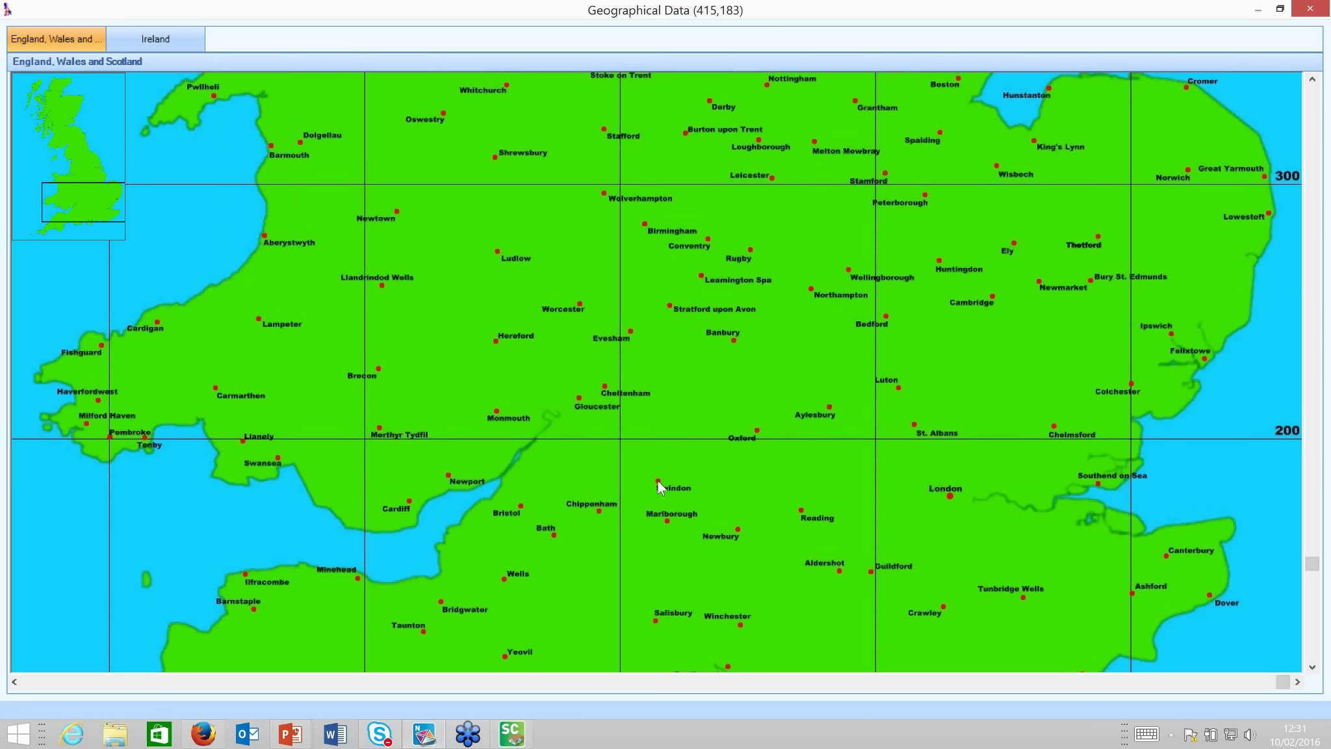
{"action": "left_click", "coordinate": [657, 488]}
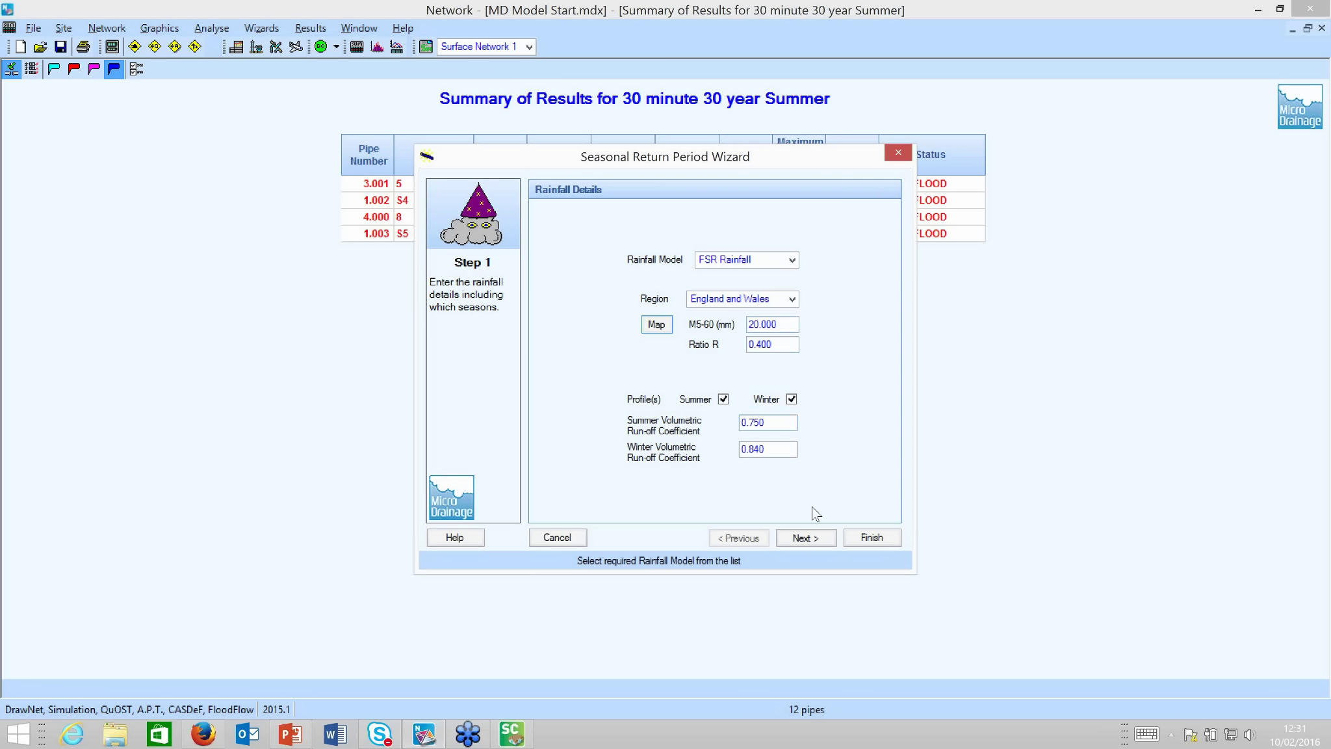
{"action": "left_click", "coordinate": [809, 539]}
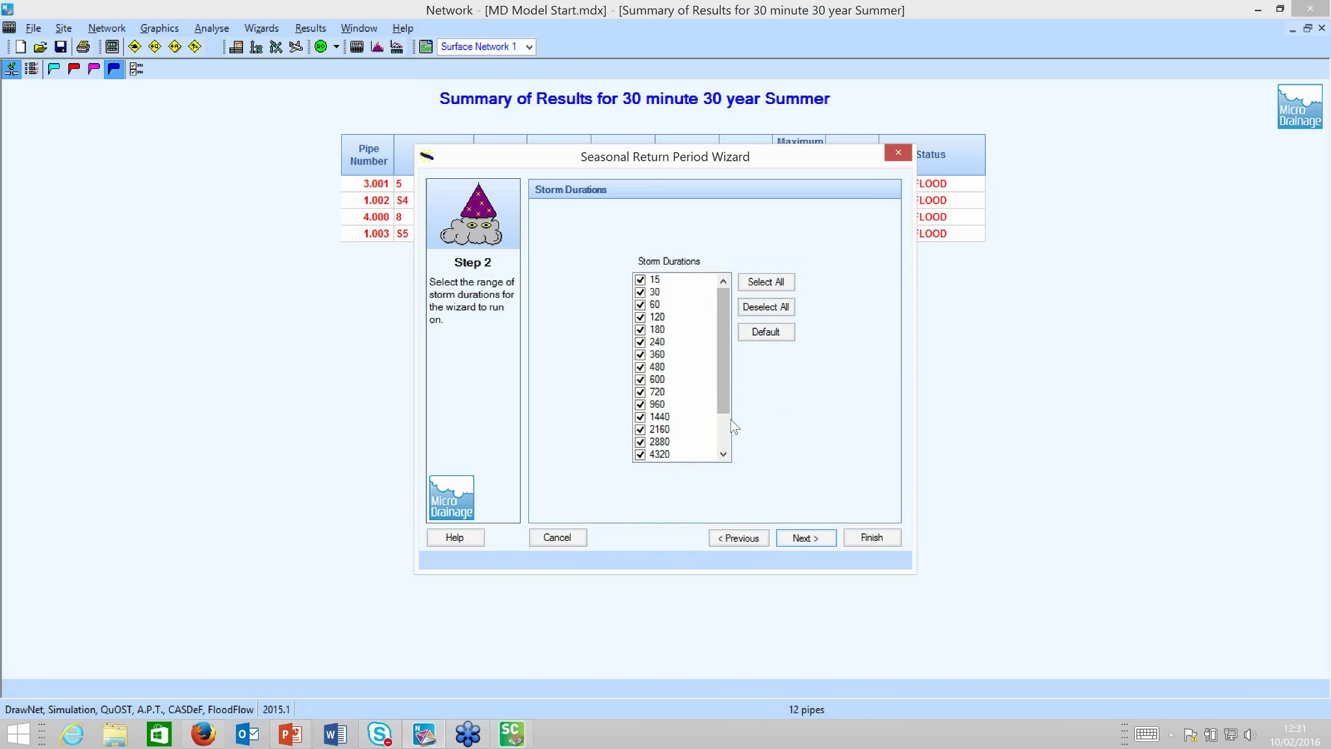
{"action": "left_click", "coordinate": [811, 542]}
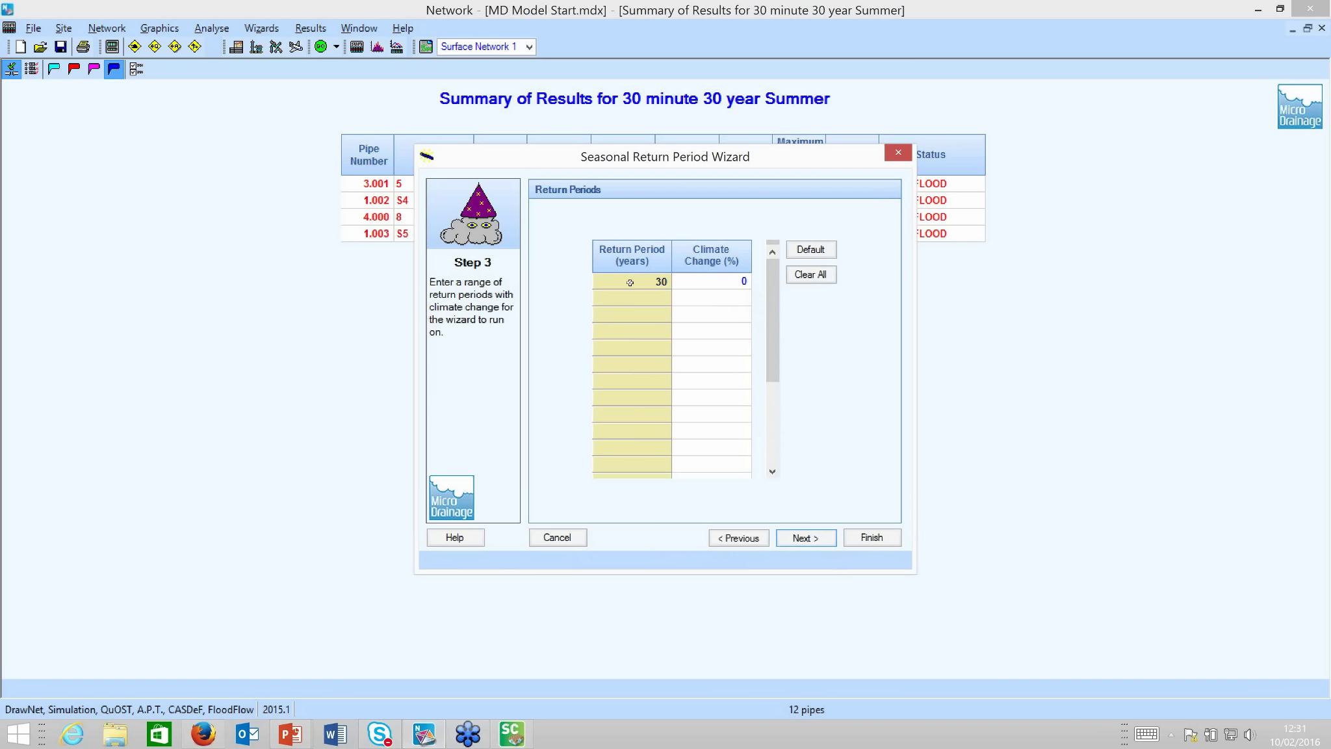
{"action": "left_click", "coordinate": [657, 284]}
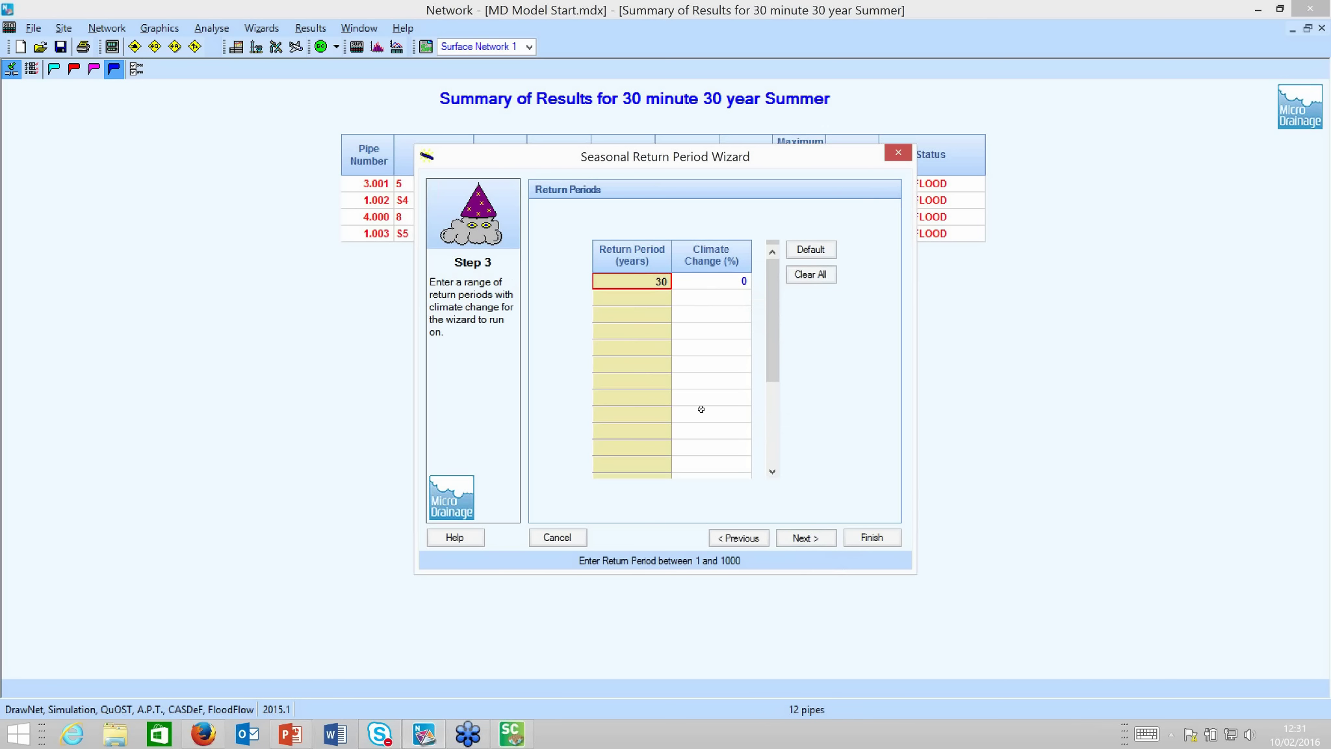
{"action": "left_click", "coordinate": [811, 540]}
{"action": "left_click", "coordinate": [875, 541]}
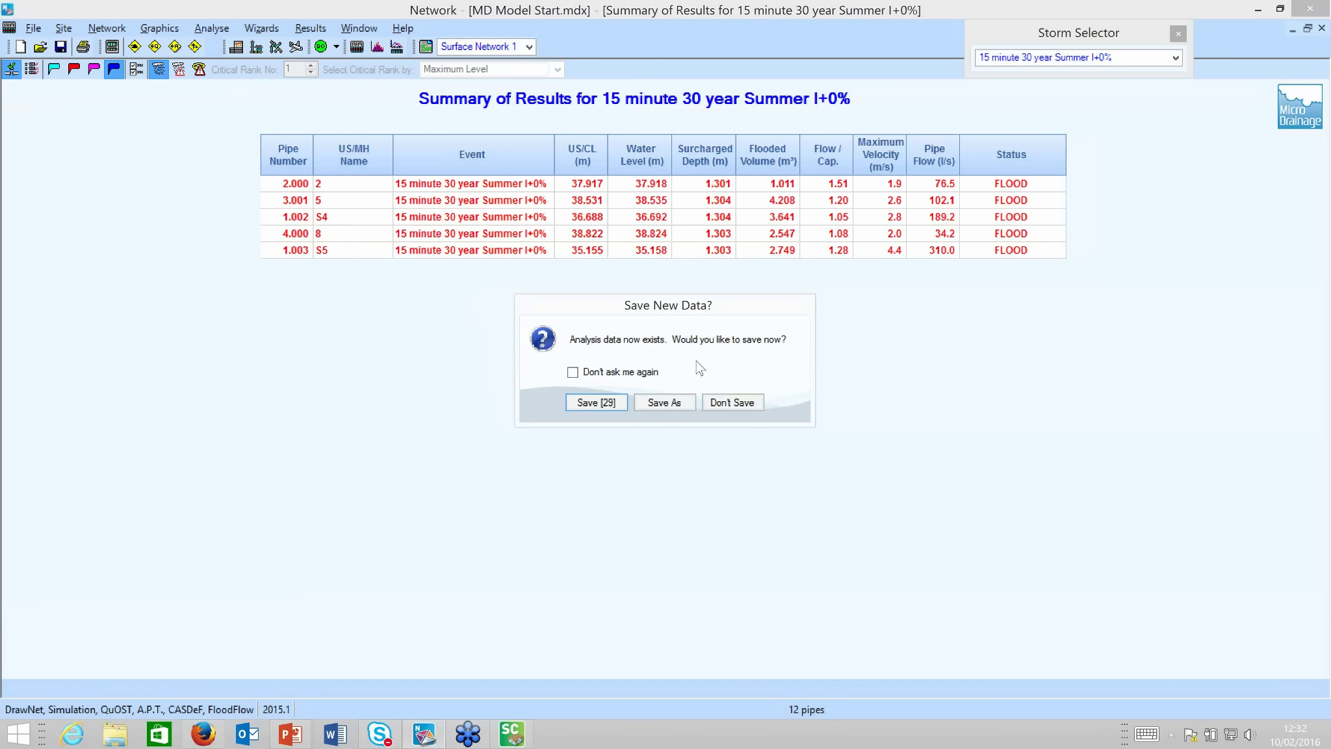
Step: Save the analysis data and show the Critical Summary by Maximum Level with six FLOOD pipes
{"action": "left_click", "coordinate": [607, 403]}
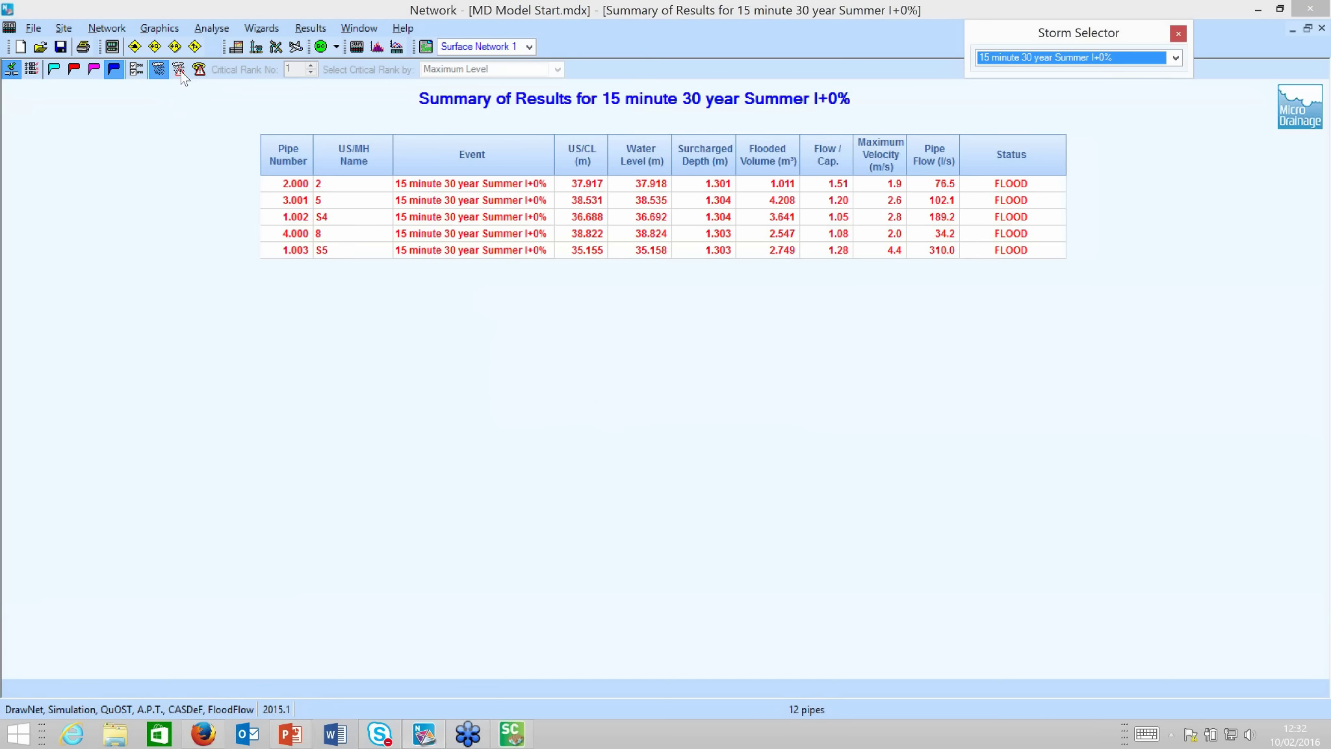
{"action": "left_click", "coordinate": [179, 69]}
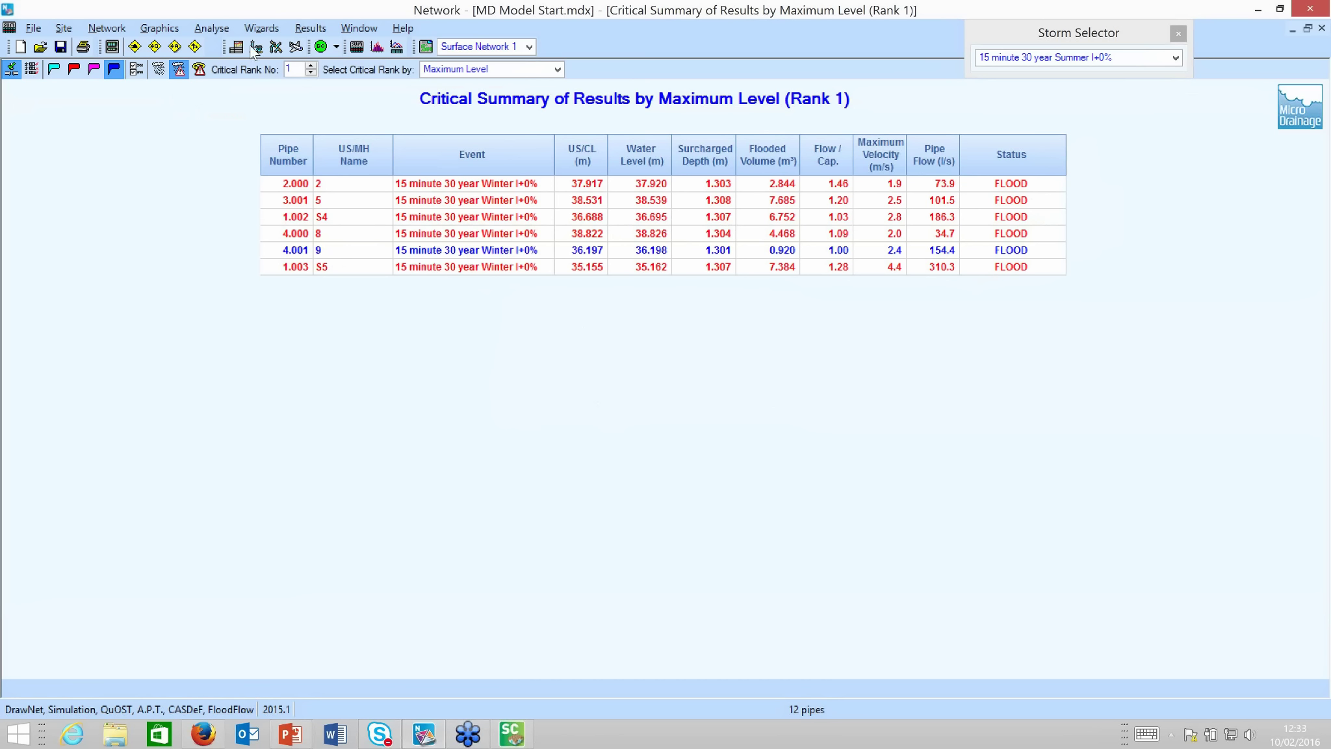
{"action": "left_click", "coordinate": [95, 32]}
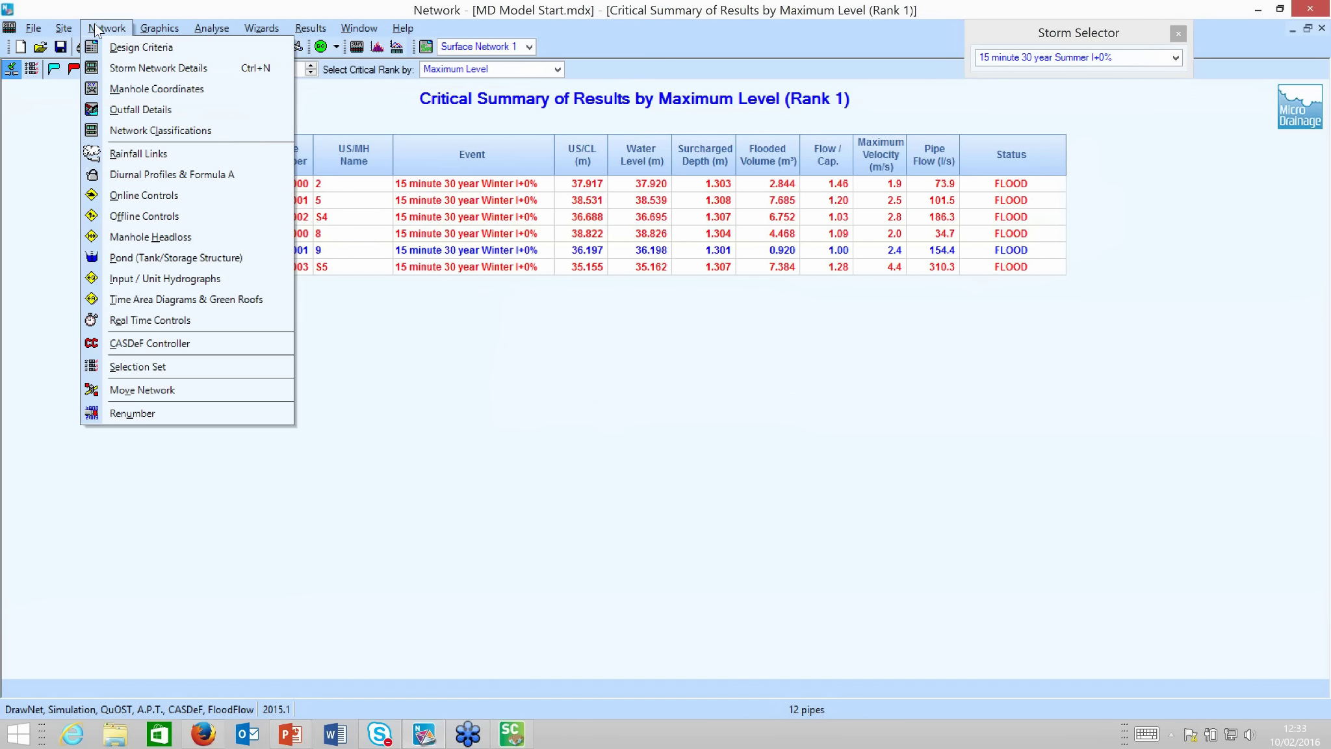
{"action": "left_click", "coordinate": [121, 52]}
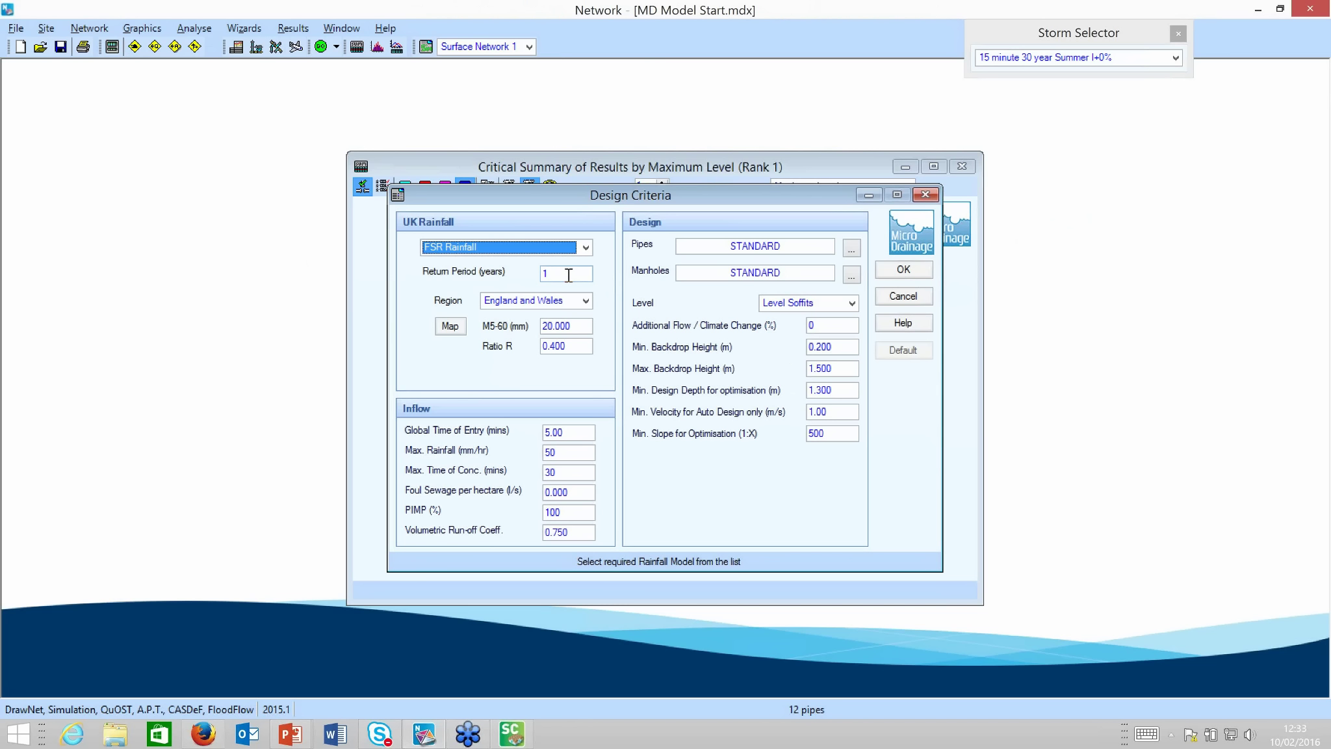
{"action": "left_click", "coordinate": [568, 275]}
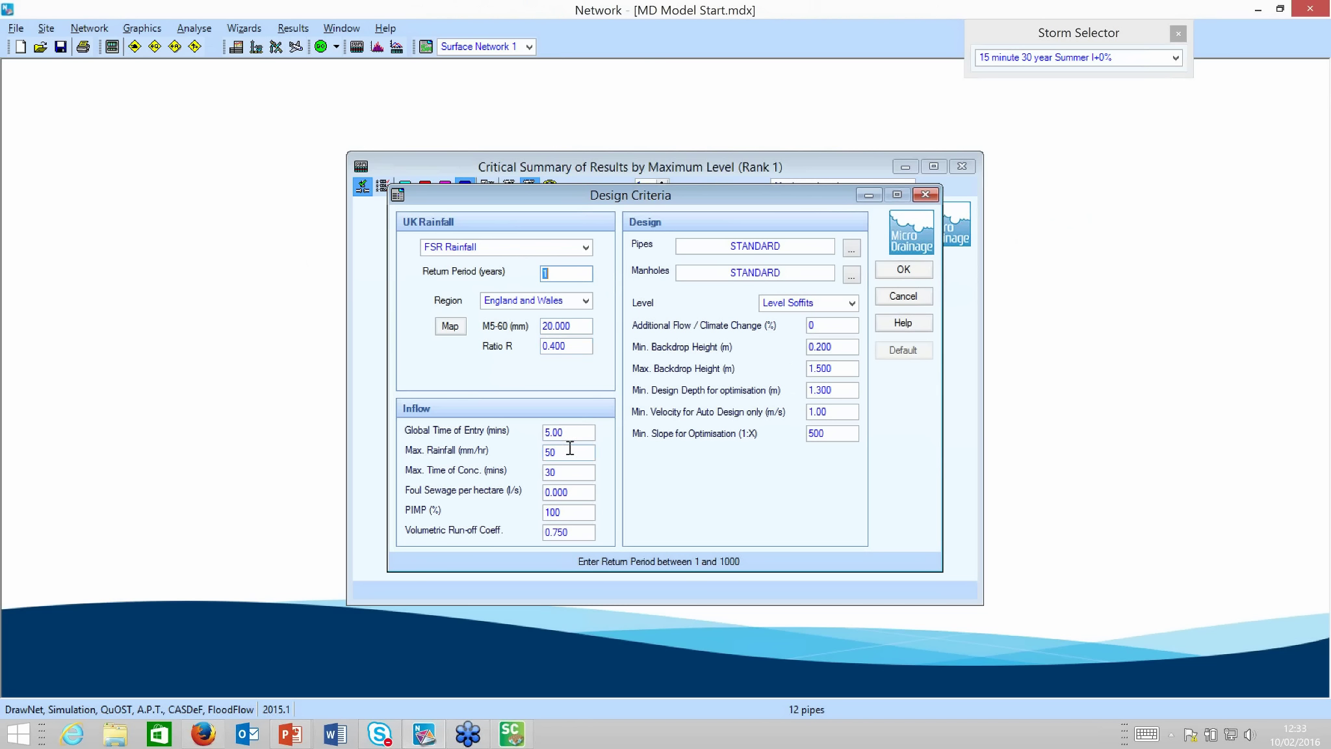
{"action": "left_click", "coordinate": [925, 195]}
Step: Maximise the Critical Summary window and turn on the Display surcharged pipes flag
{"action": "left_click", "coordinate": [934, 166]}
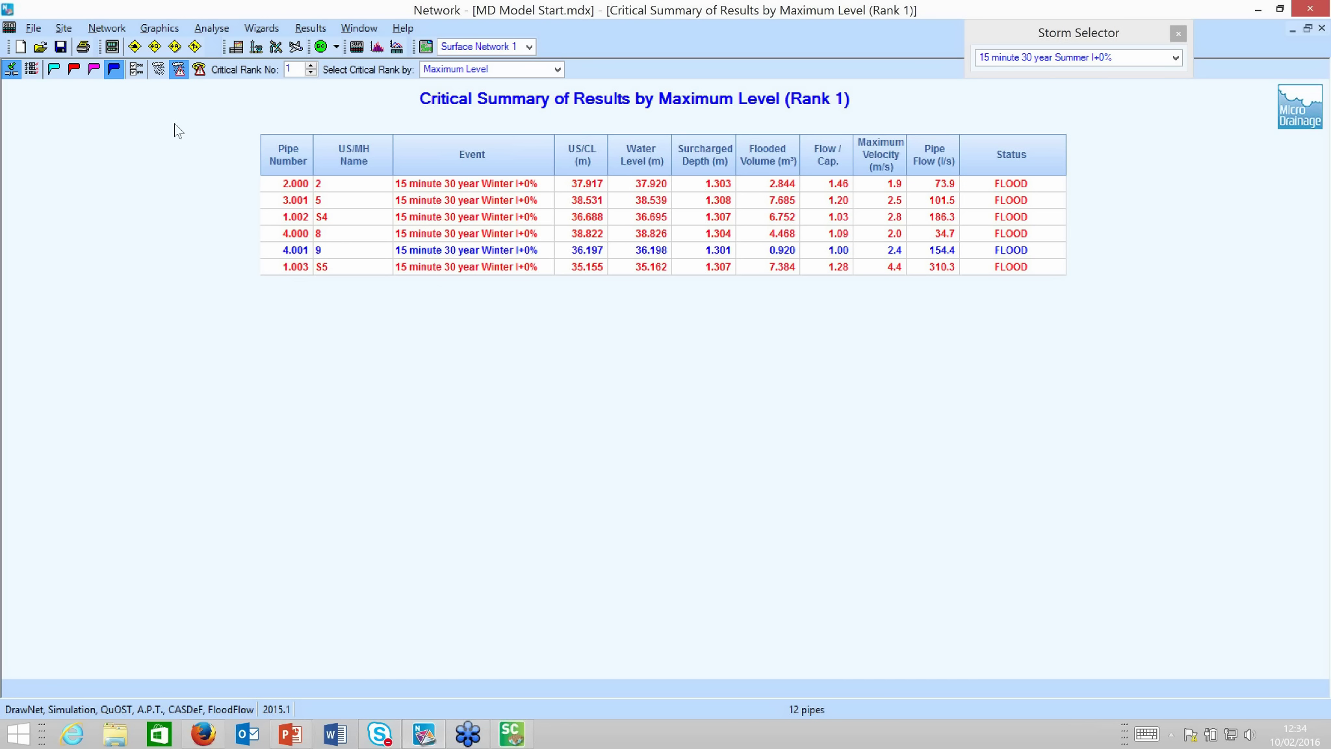
{"action": "left_click", "coordinate": [74, 70]}
Step: In CASDeF Parameters, keep 15 to 10080 minute storm durations and enter freeboard factor 2
{"action": "left_click", "coordinate": [70, 26]}
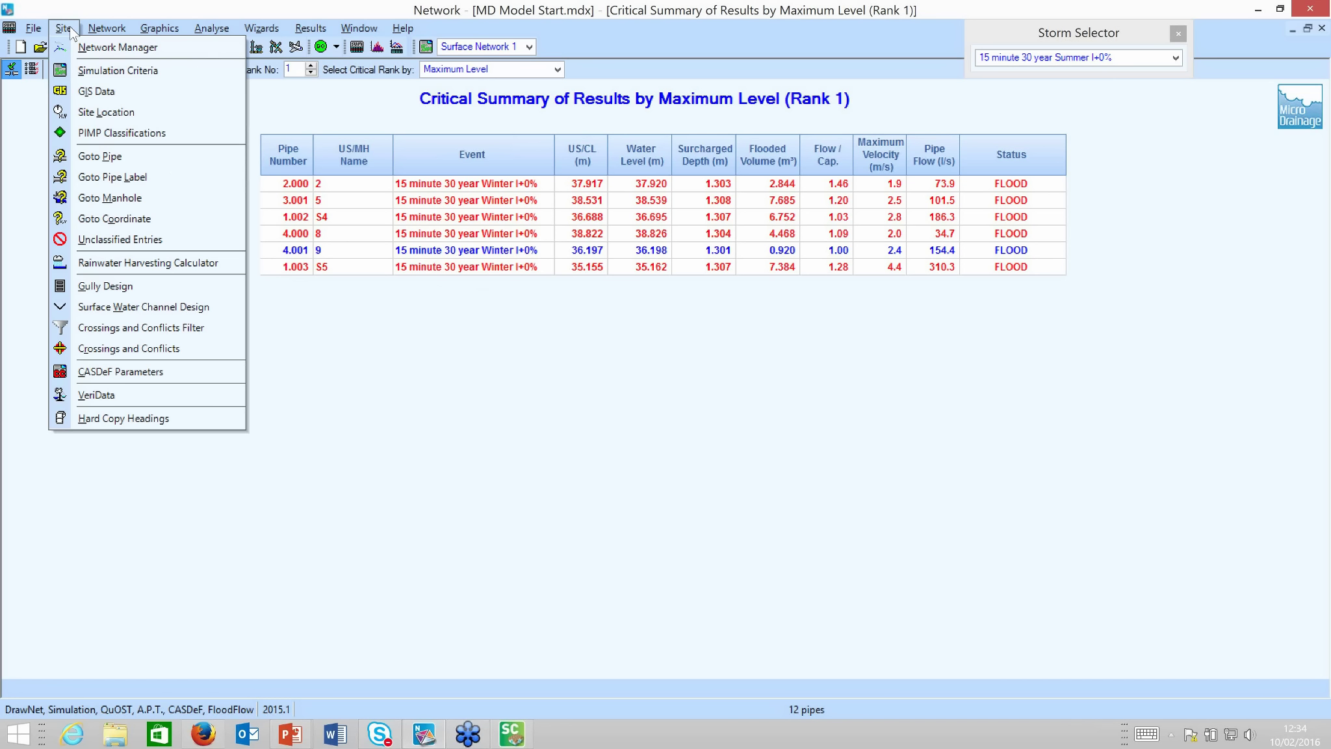
{"action": "left_click", "coordinate": [97, 373]}
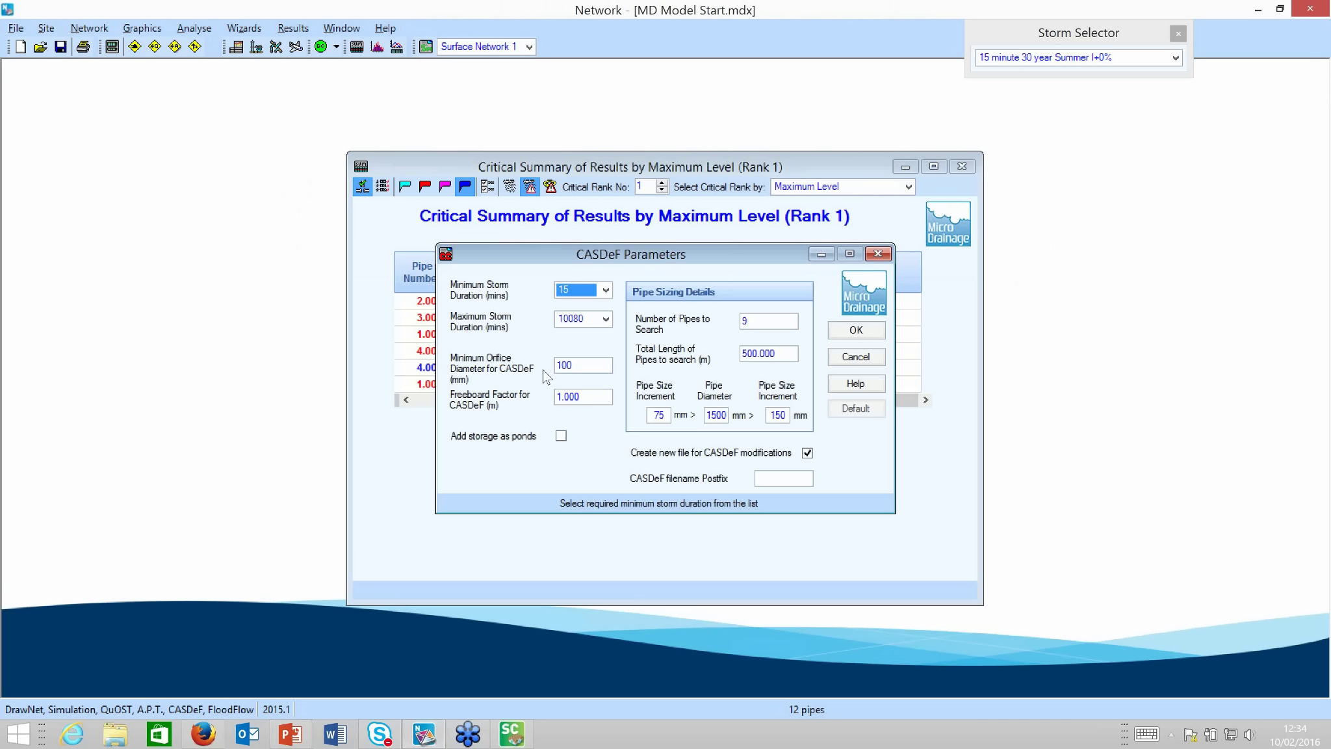
{"action": "left_click", "coordinate": [607, 289]}
{"action": "left_click", "coordinate": [607, 290]}
{"action": "left_click", "coordinate": [610, 320]}
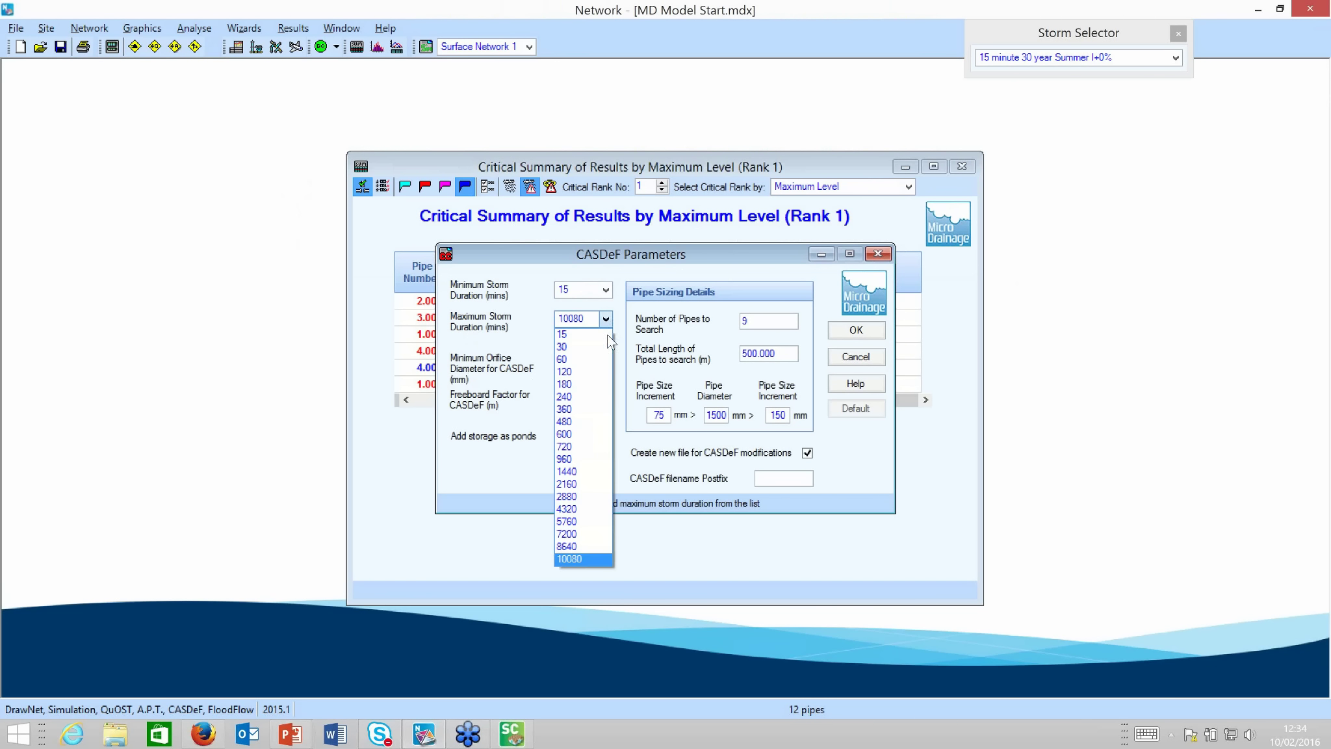
{"action": "left_click", "coordinate": [590, 563]}
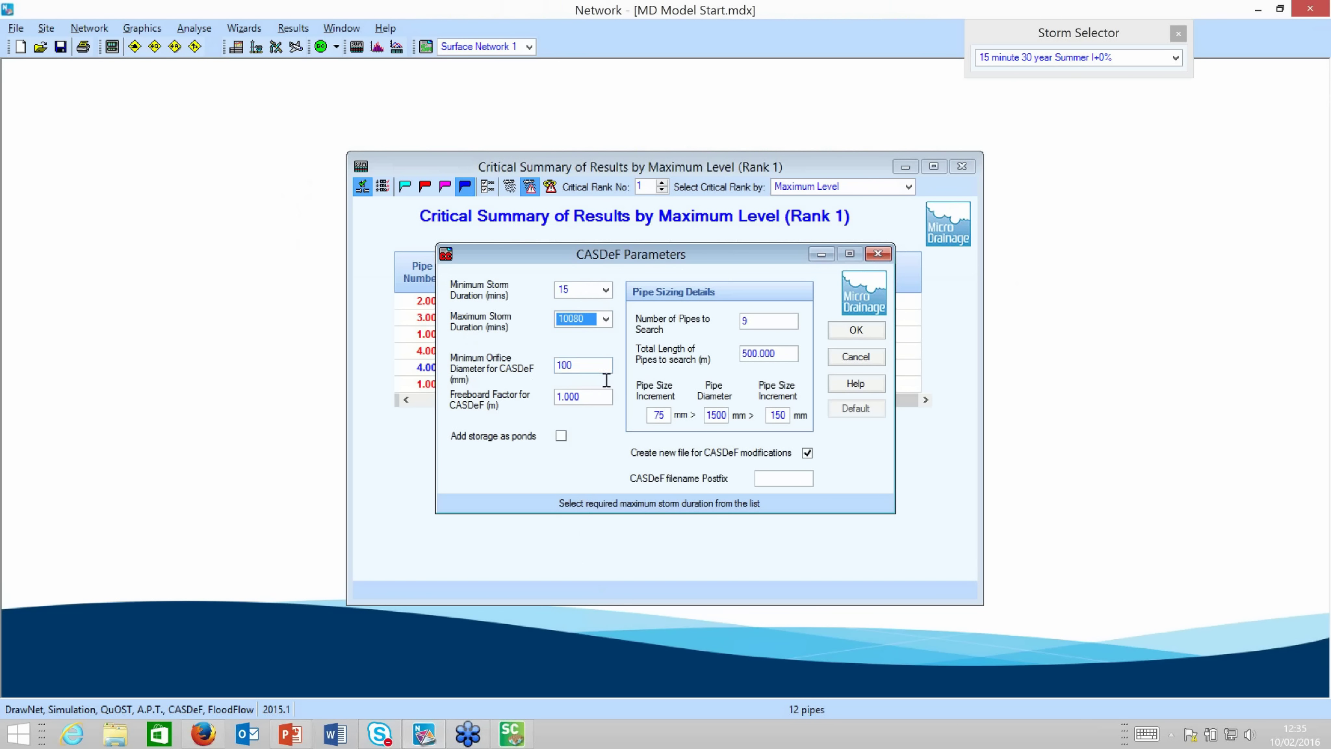
{"action": "left_click", "coordinate": [586, 397]}
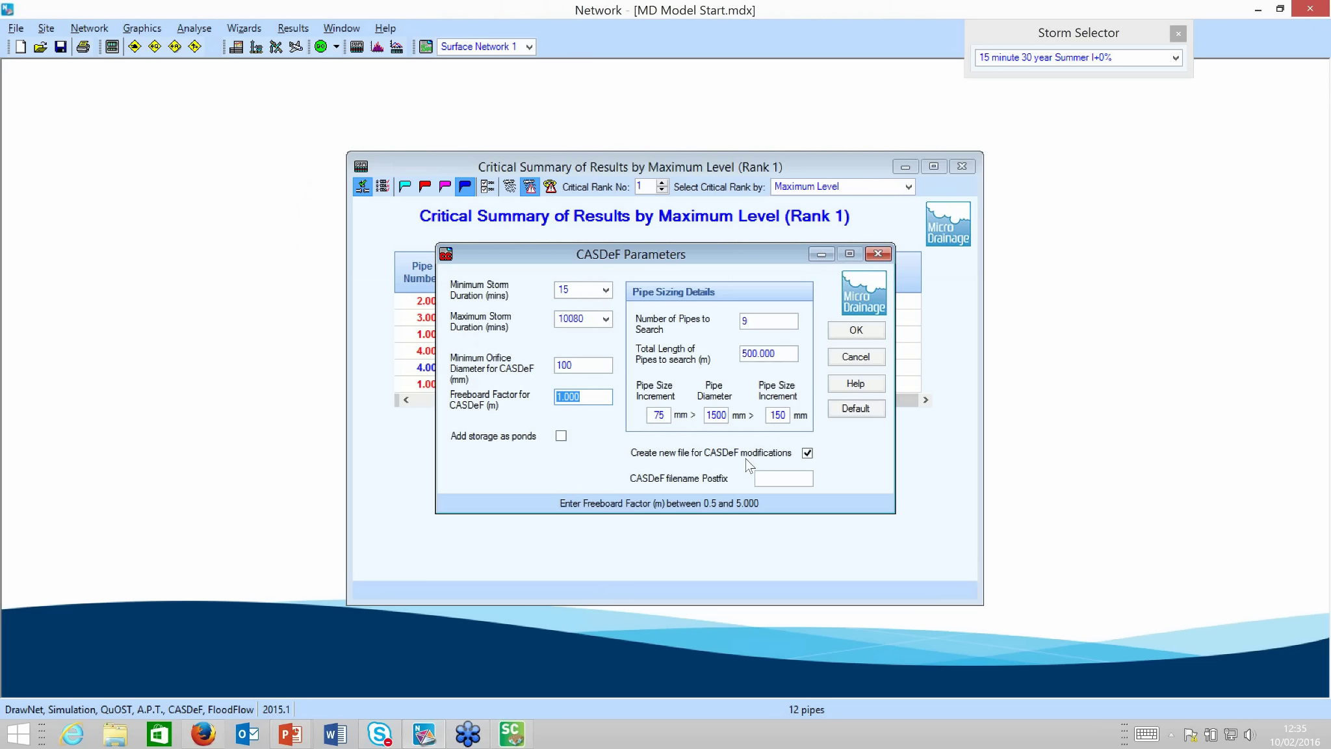
{"action": "type", "text": "2"}
{"action": "left_click", "coordinate": [855, 330]}
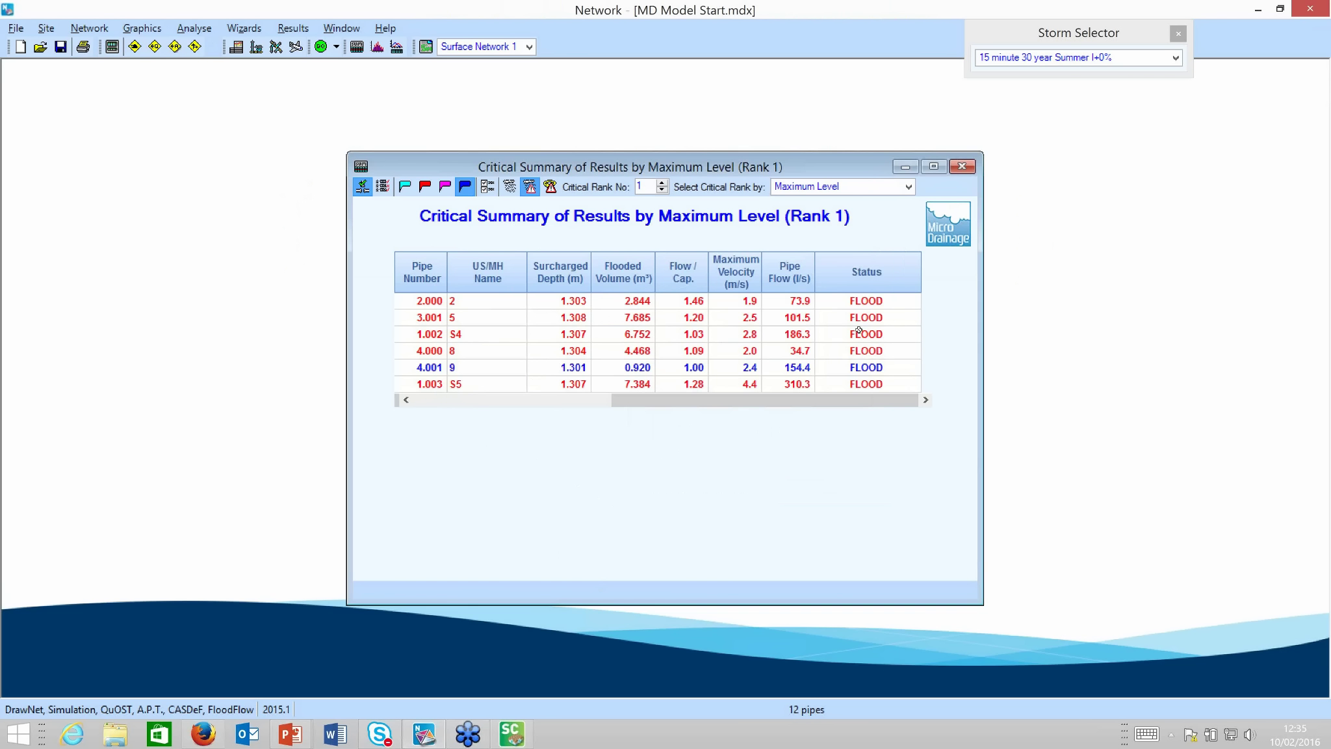
Step: In the CASDeF Controller, allow resizing of pipes 2.000, 3.001, 1.002, 4.000, 4.001 and 1.003
{"action": "left_click", "coordinate": [102, 31]}
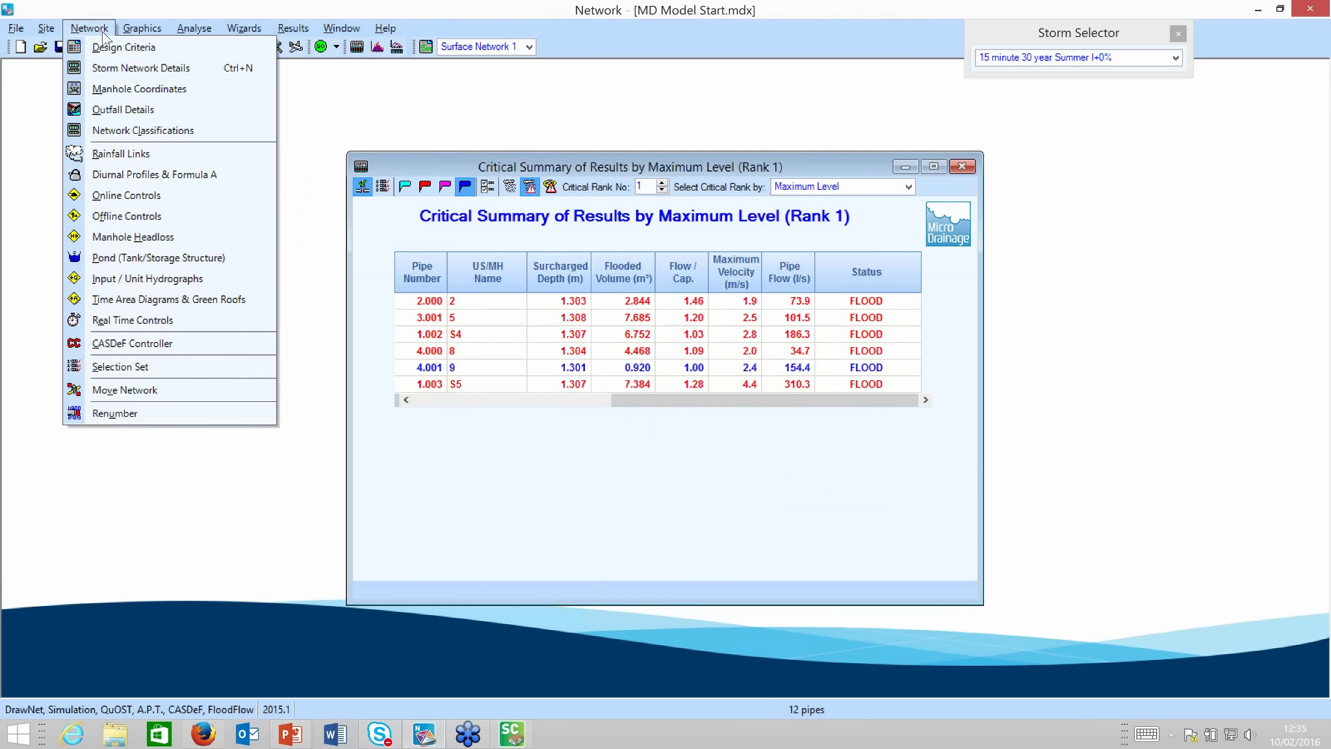
{"action": "left_click", "coordinate": [174, 339]}
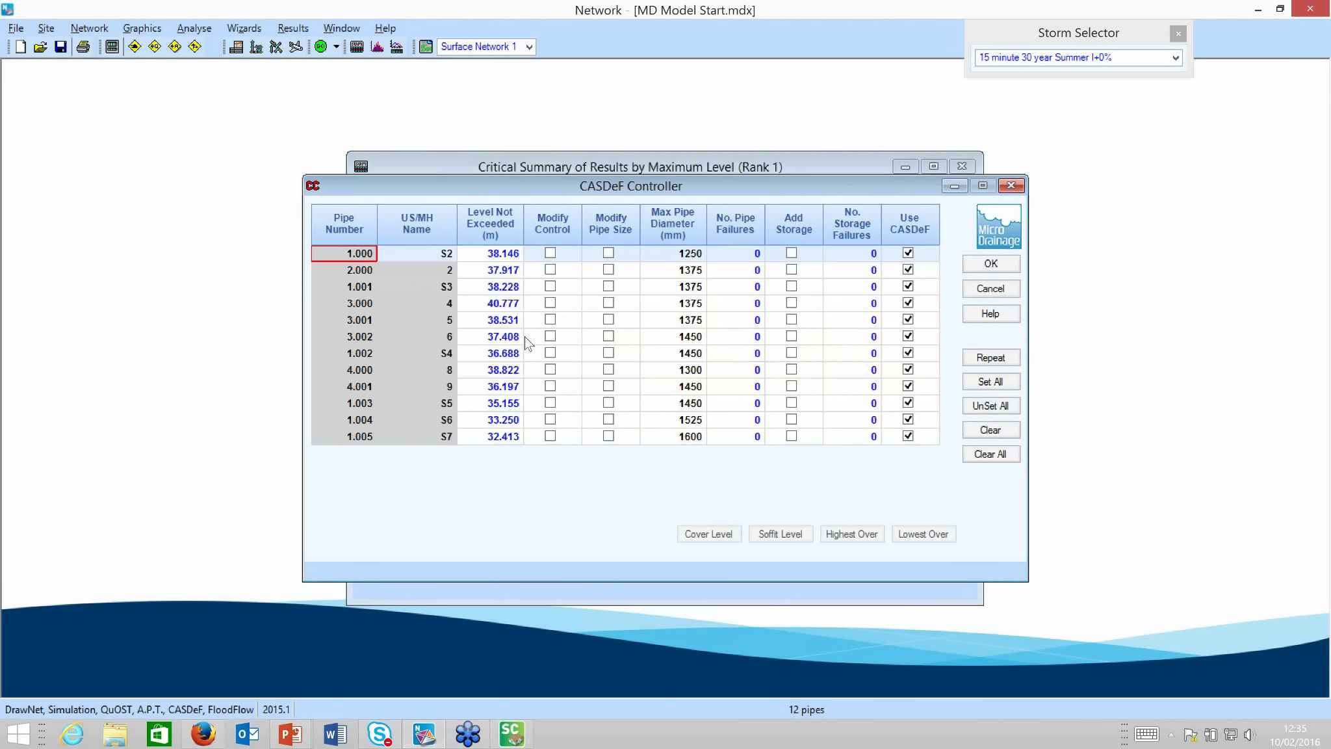
{"action": "left_click", "coordinate": [609, 288]}
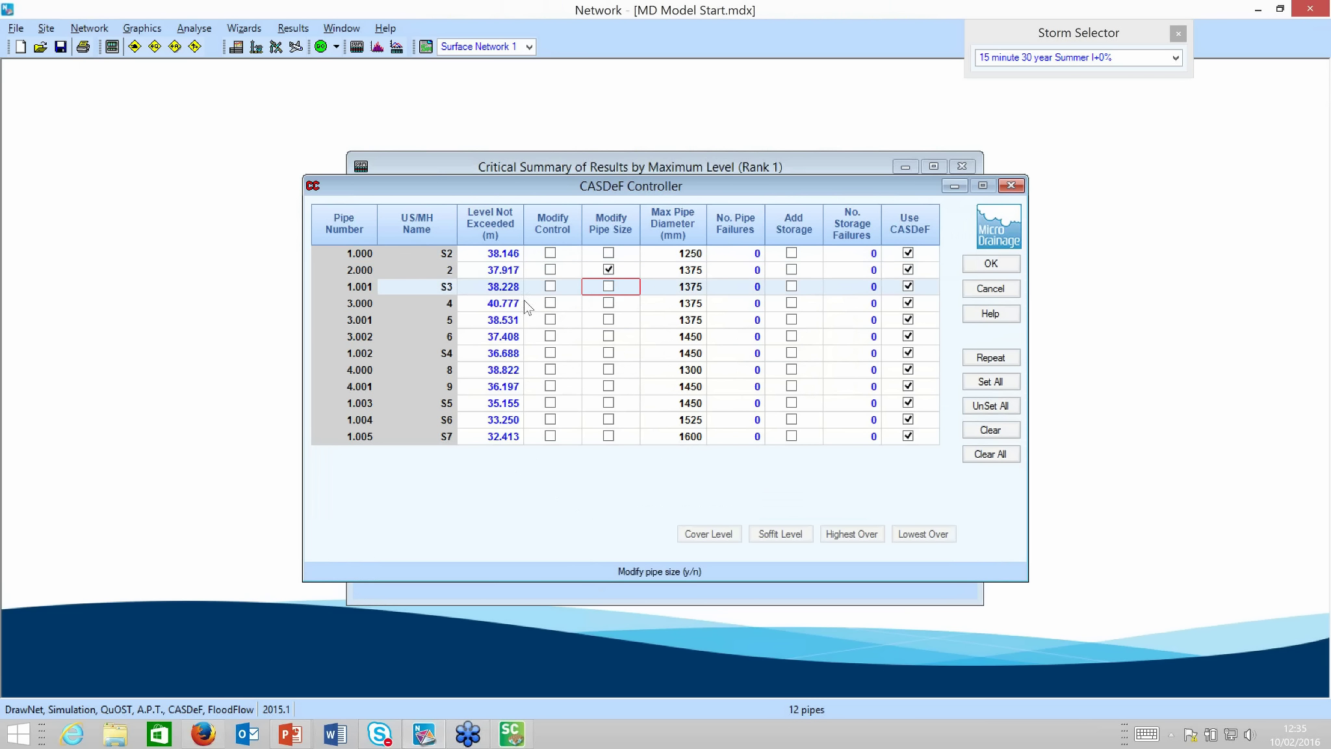
{"action": "left_click", "coordinate": [610, 319]}
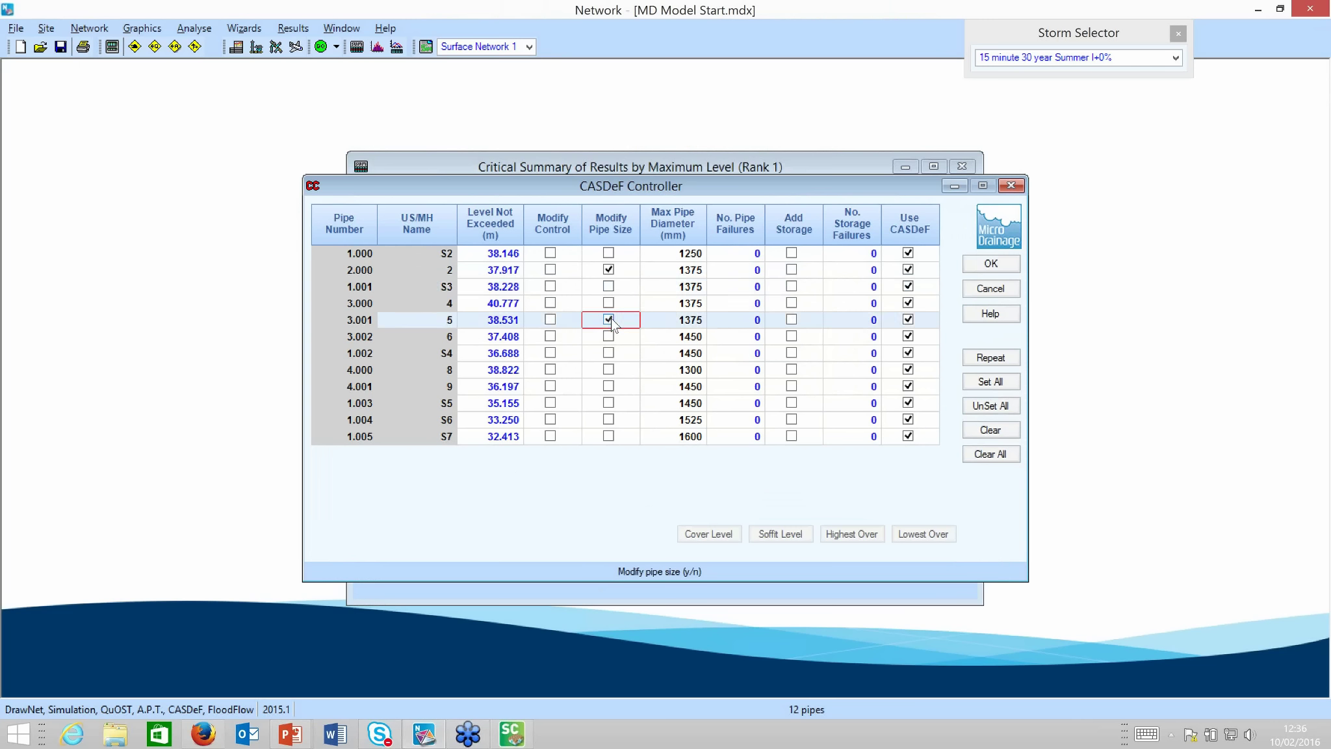
{"action": "left_click", "coordinate": [607, 354]}
{"action": "left_click", "coordinate": [609, 370]}
{"action": "left_click", "coordinate": [609, 387]}
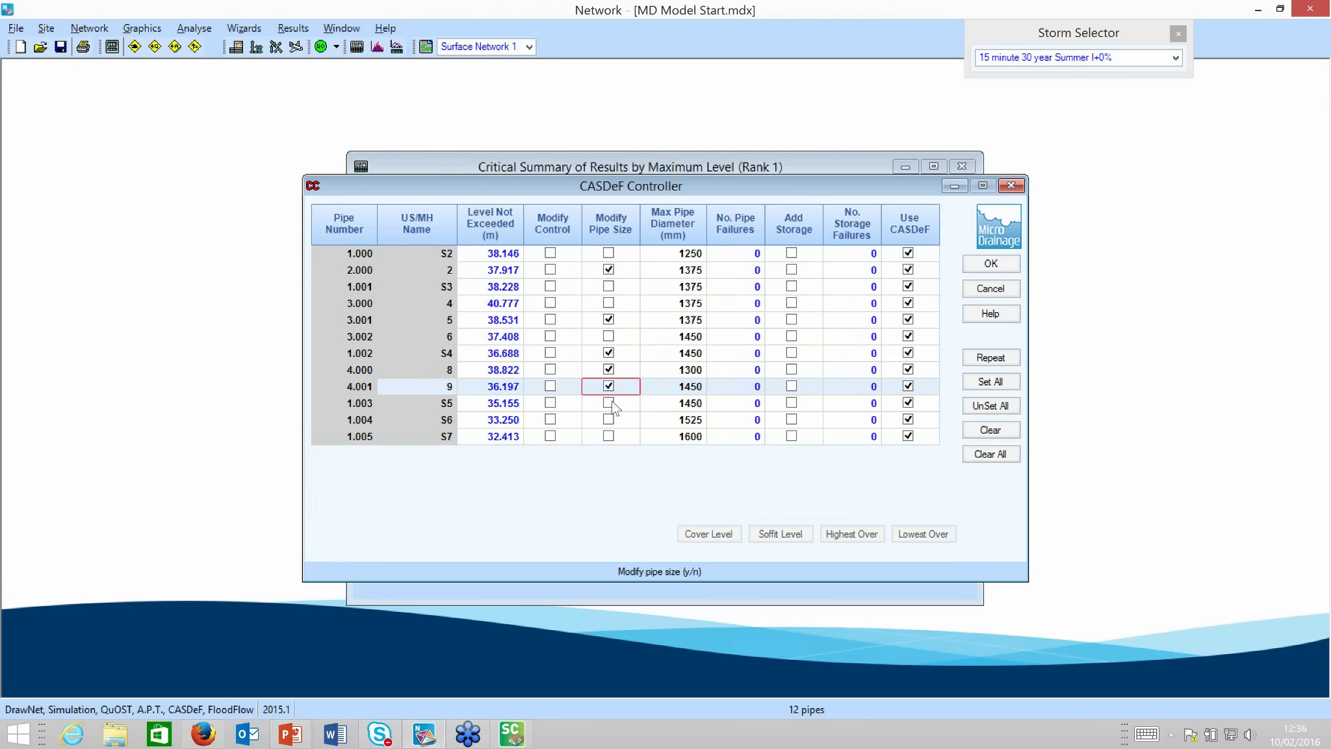
{"action": "left_click", "coordinate": [609, 403]}
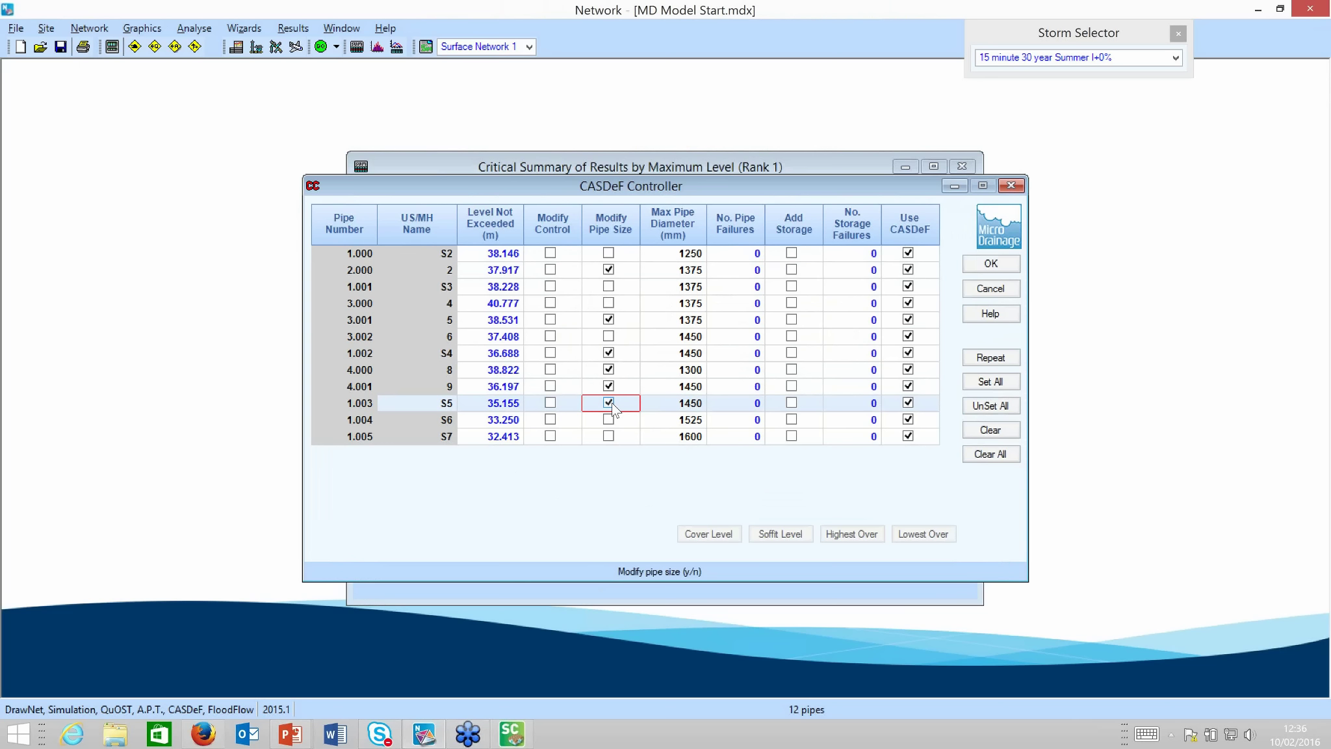
Step: Exclude pipes 1.000, 1.001, 3.000, 3.002, 1.004 and 1.005 from CASDeF and accept the controller
{"action": "left_click", "coordinate": [908, 253]}
{"action": "left_click", "coordinate": [909, 287]}
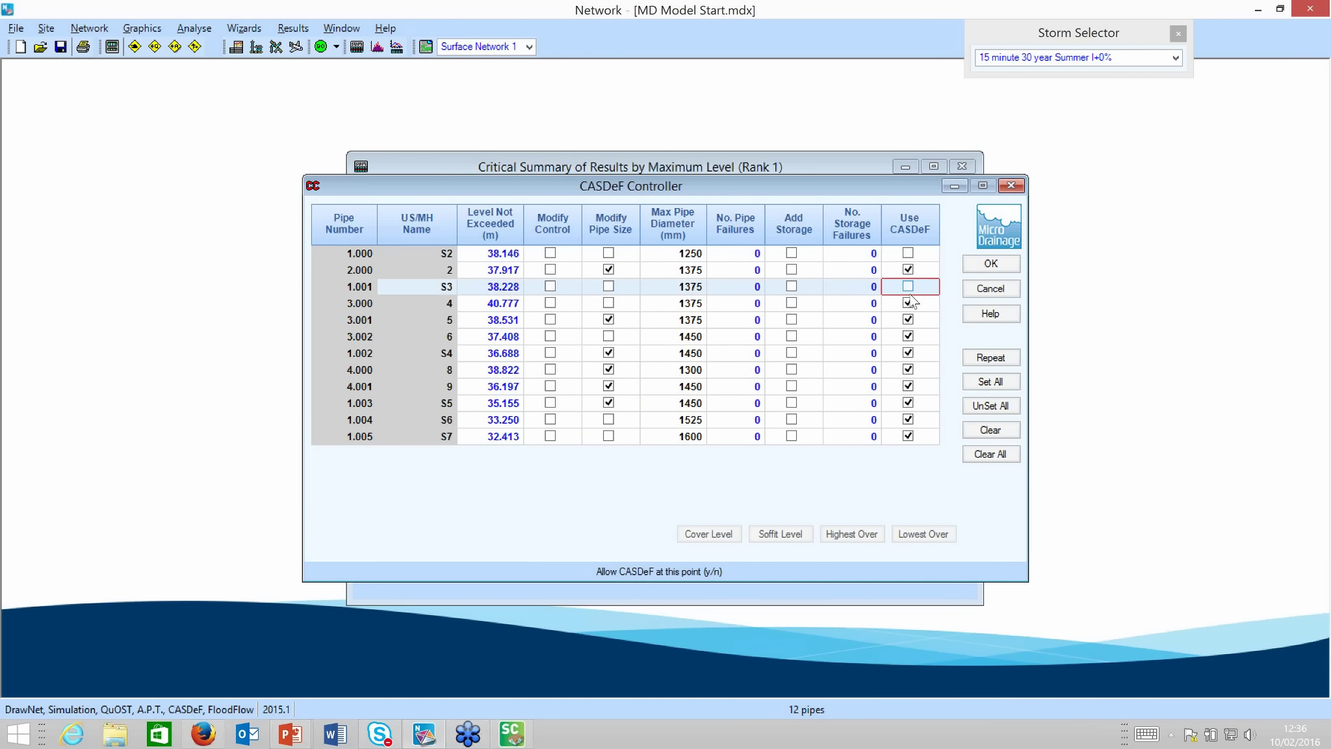
{"action": "left_click", "coordinate": [908, 304]}
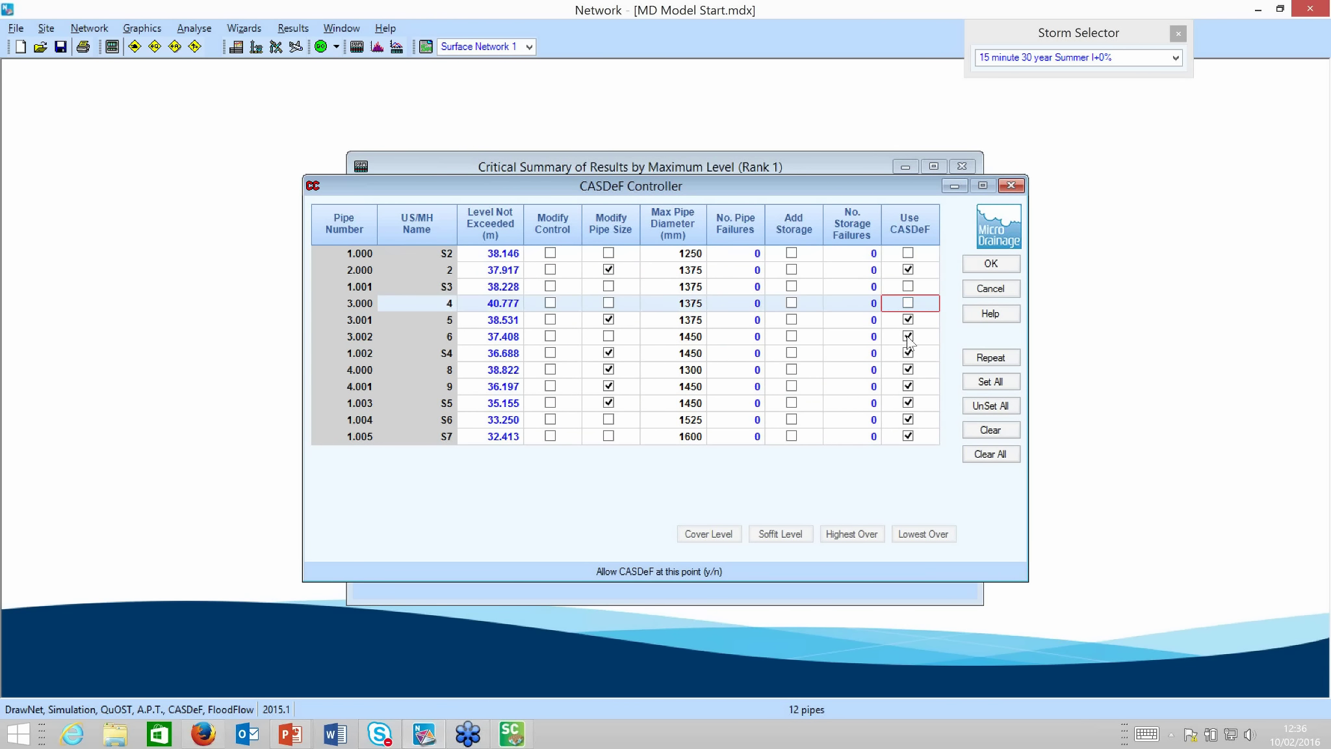
{"action": "left_click", "coordinate": [908, 336]}
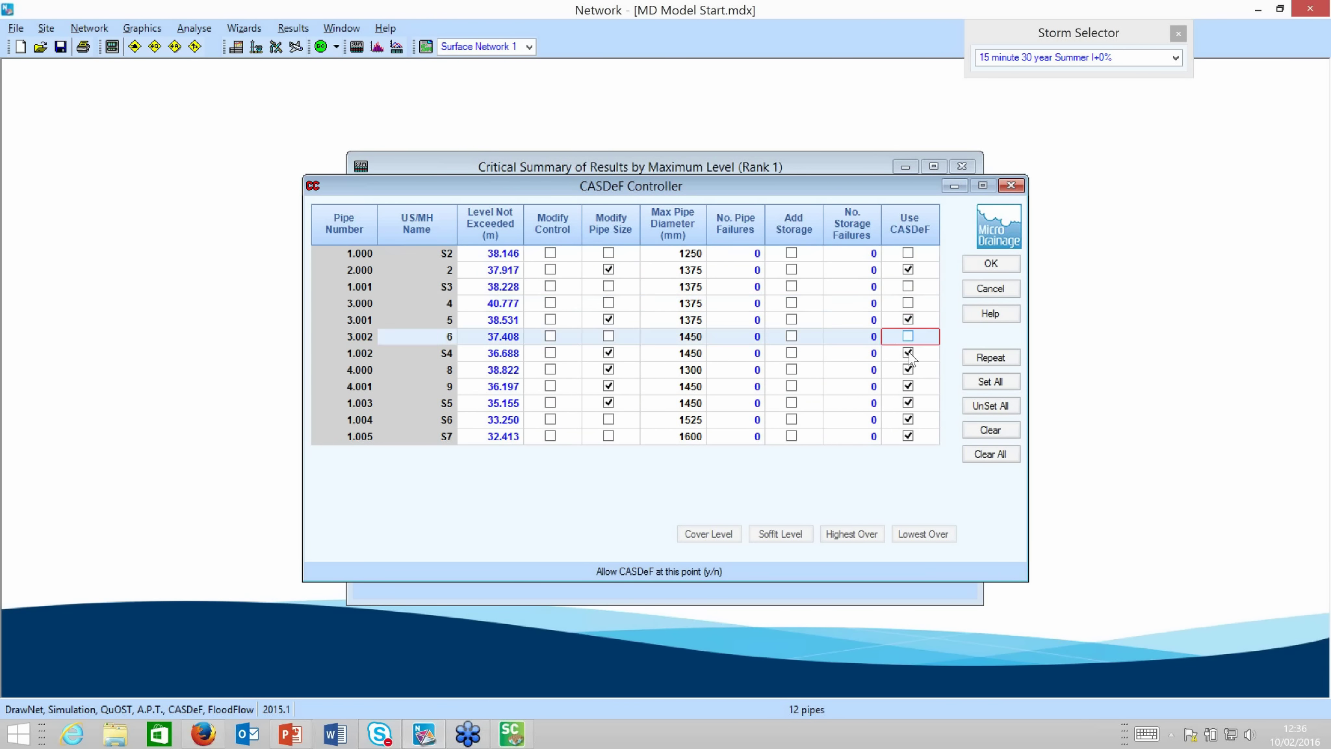
{"action": "left_click", "coordinate": [908, 419]}
{"action": "left_click", "coordinate": [907, 436]}
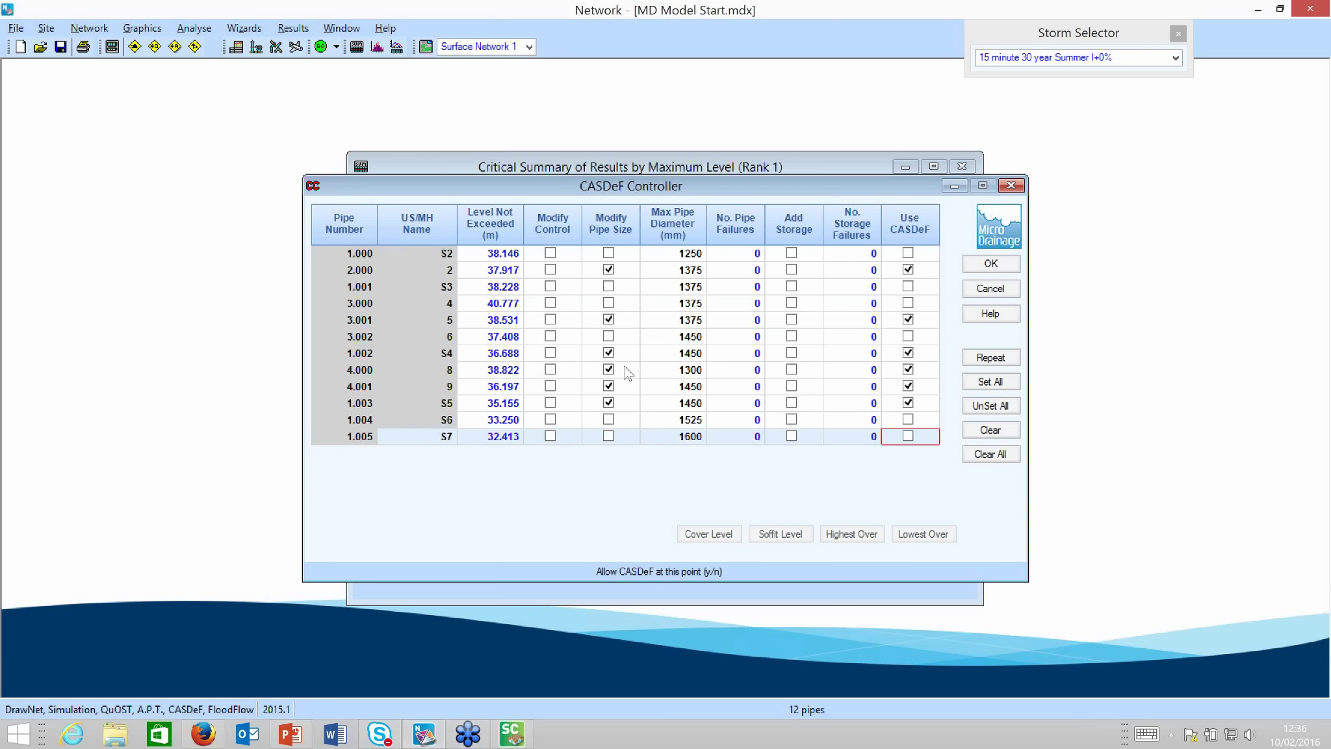
{"action": "left_click", "coordinate": [1009, 265]}
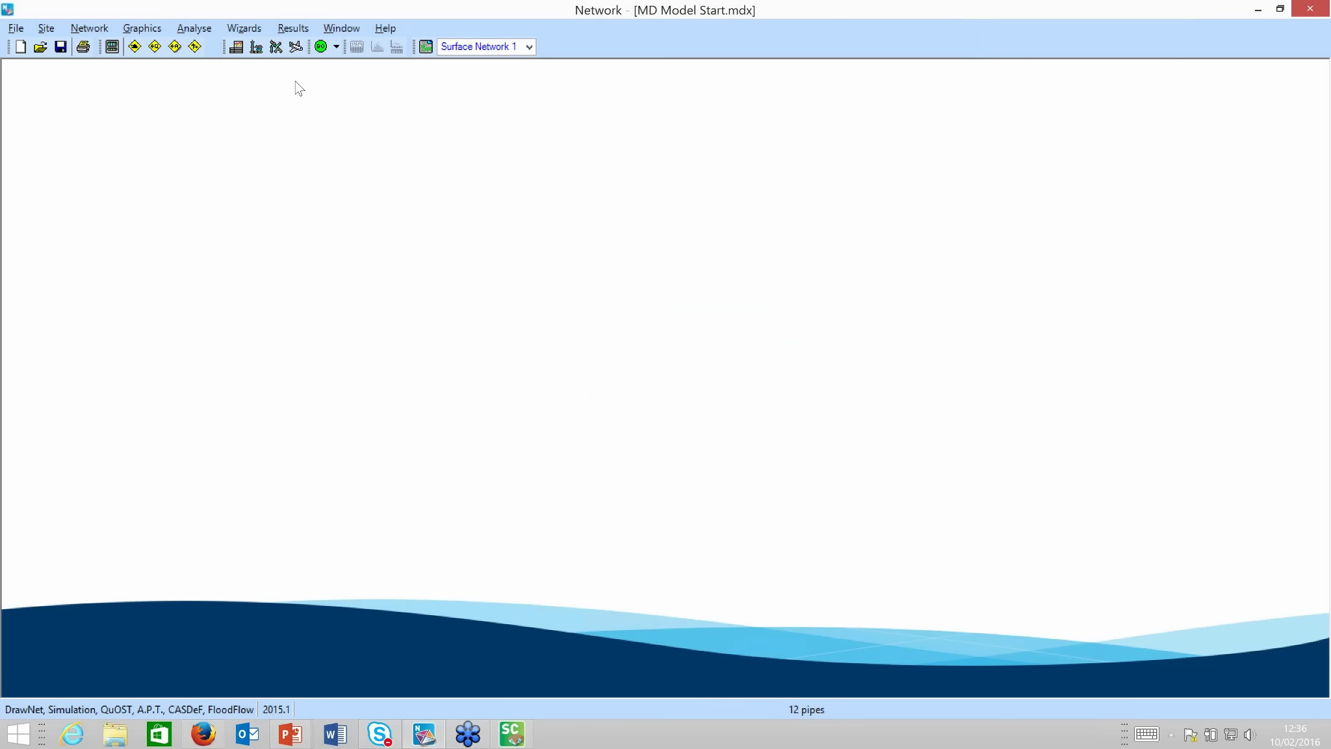
Step: Run the CASDeF + Summary wizard with default rainfall, storm durations and time increments
{"action": "left_click", "coordinate": [262, 30]}
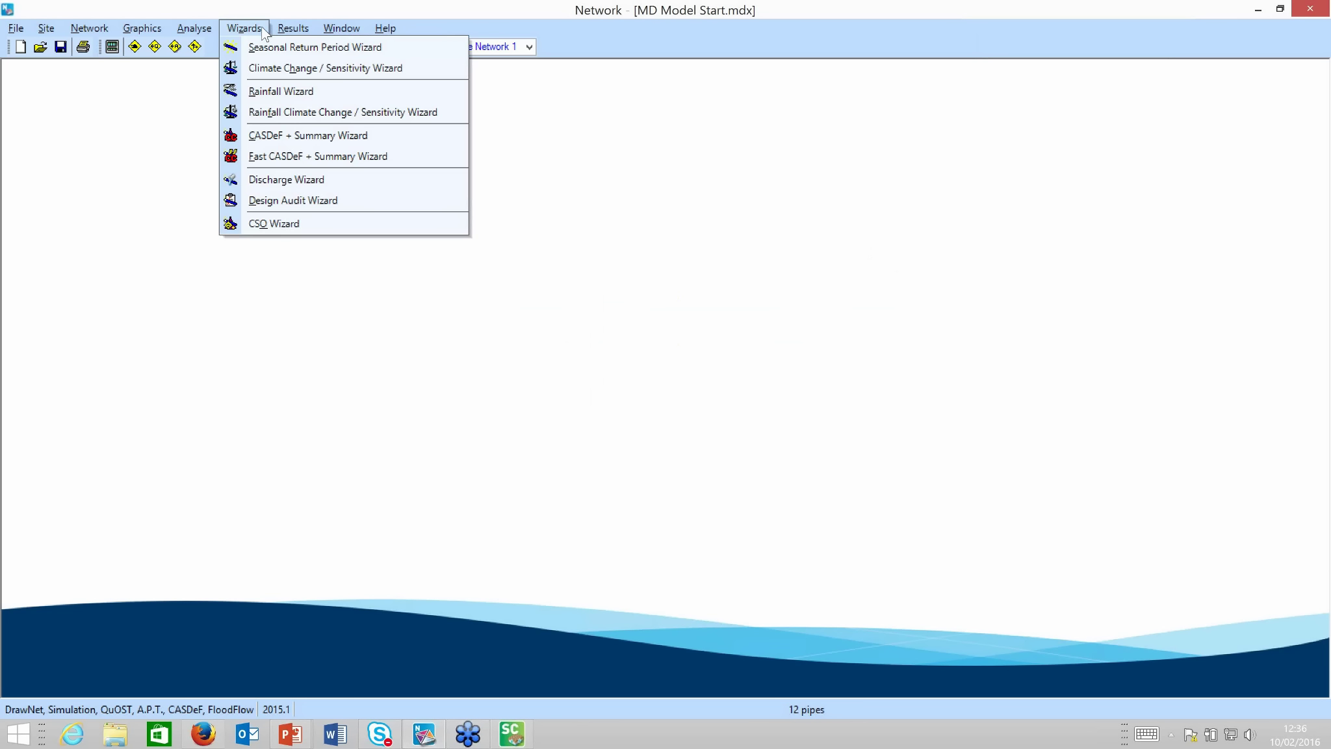
{"action": "left_click", "coordinate": [313, 137]}
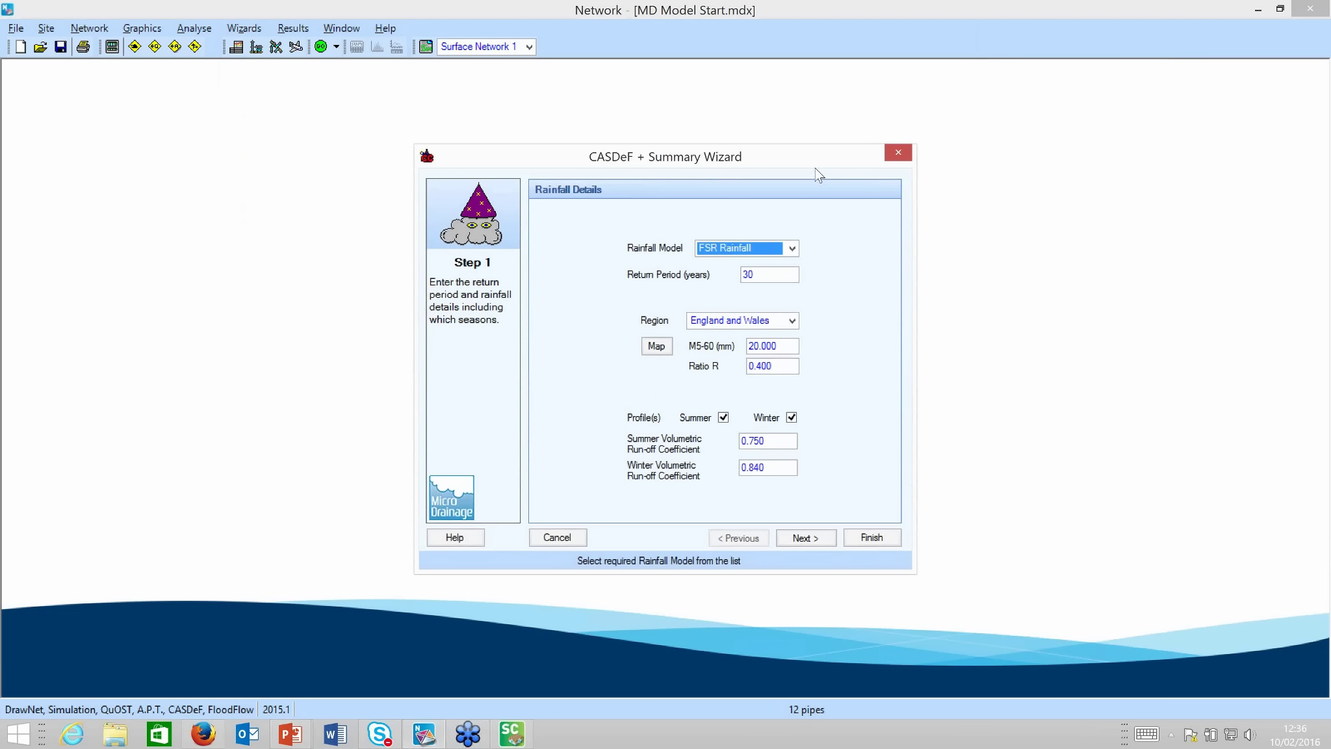
{"action": "left_click", "coordinate": [806, 538]}
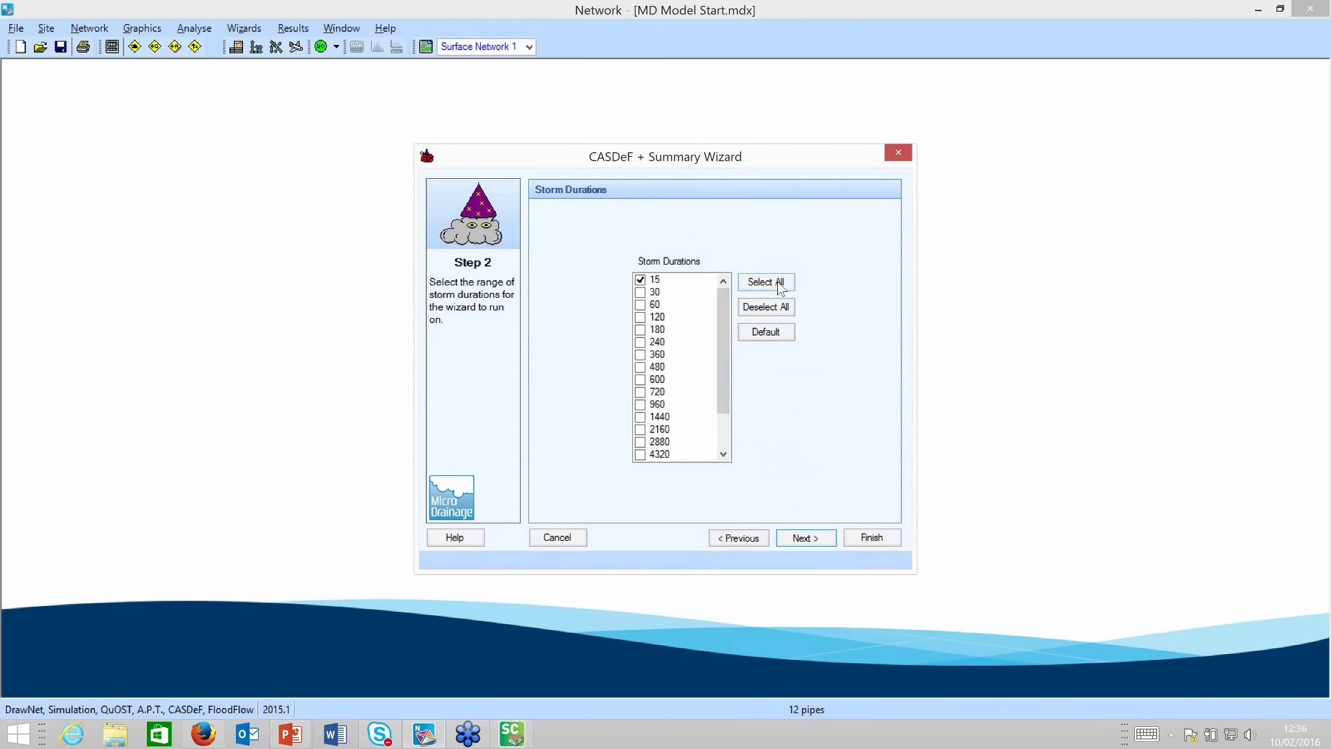
{"action": "scroll", "coordinate": [727, 362], "scroll_direction": "down", "scroll_amount": 2}
{"action": "left_click", "coordinate": [816, 541]}
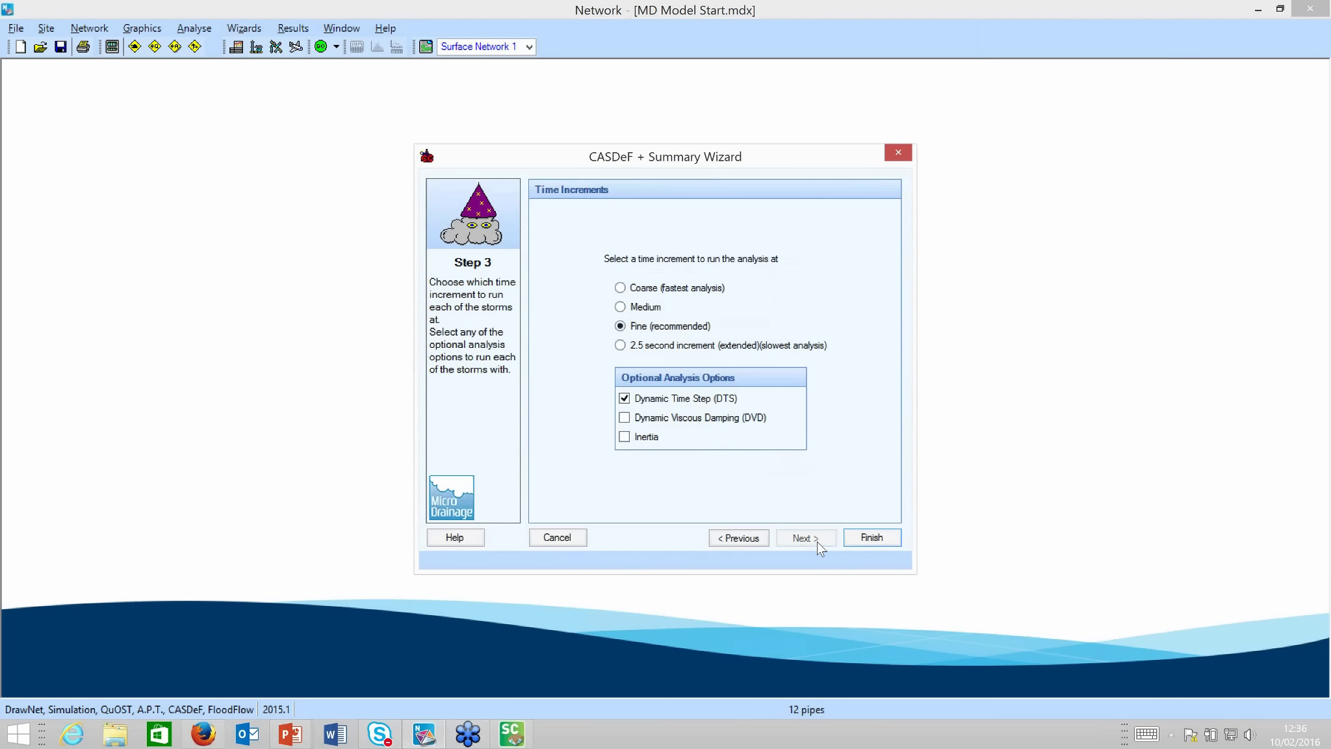
{"action": "left_click", "coordinate": [872, 538]}
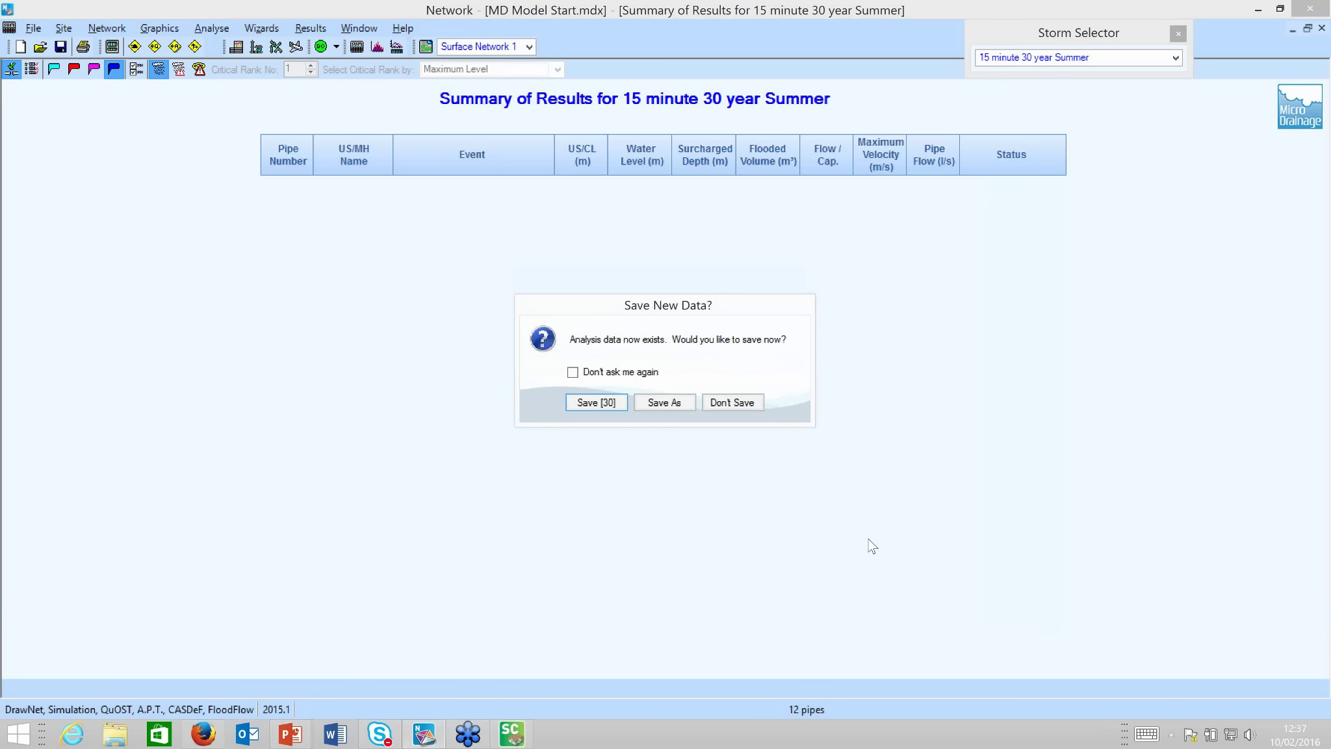
Step: Save the new analysis data and show the maximum-level critical summary with flooded pipes toggled
{"action": "left_click", "coordinate": [596, 402]}
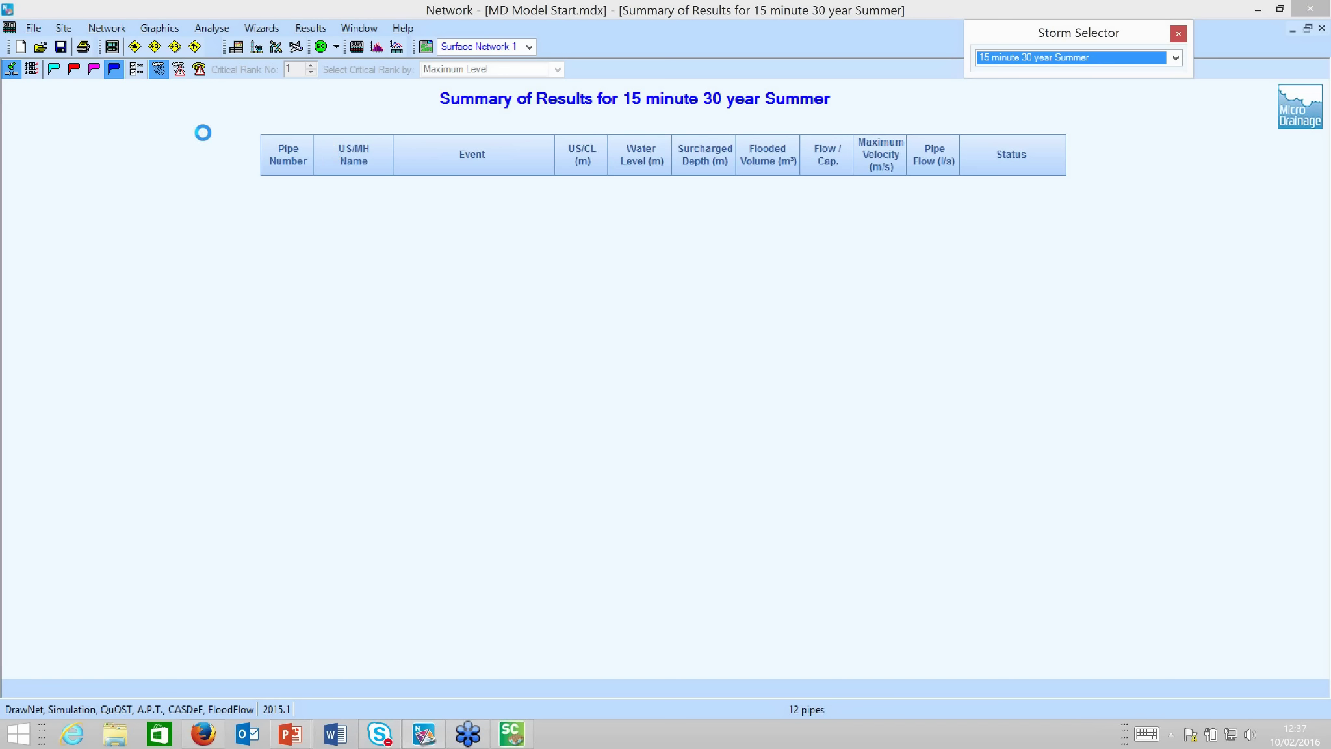
{"action": "left_click", "coordinate": [180, 69]}
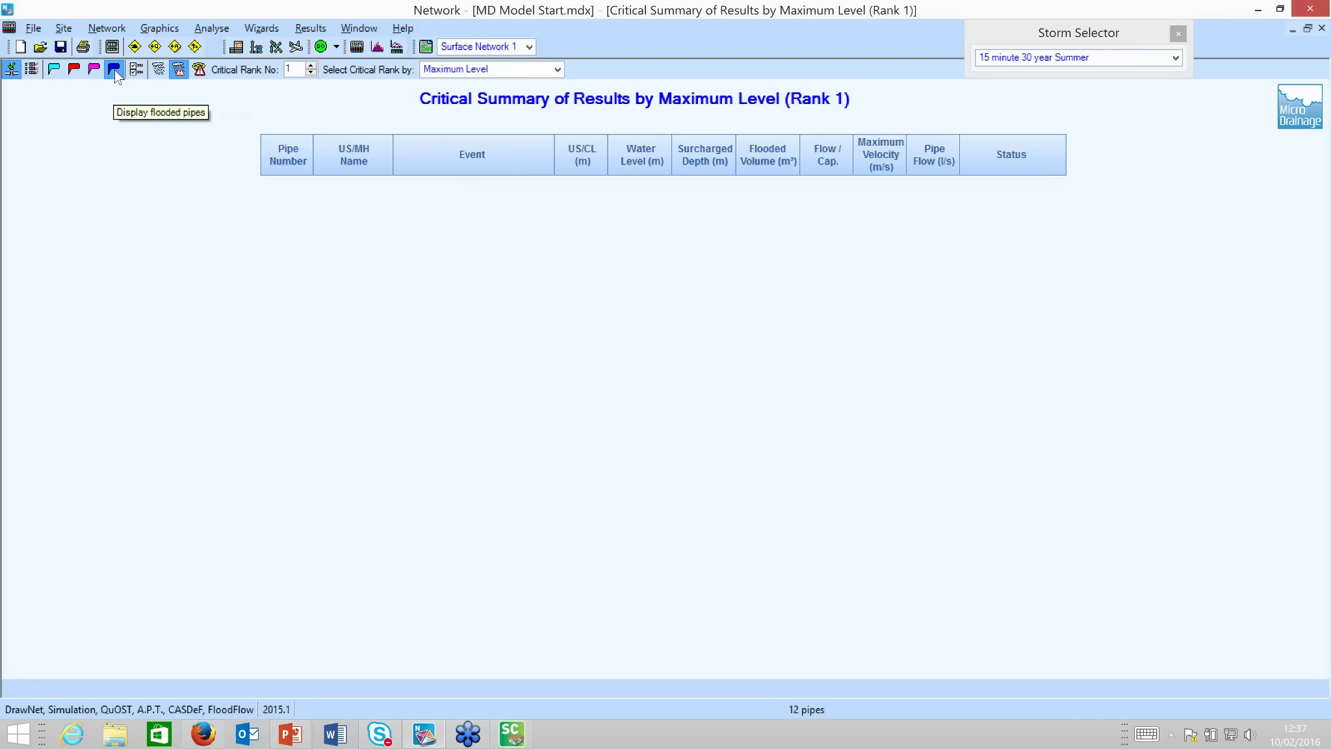
{"action": "left_click", "coordinate": [115, 70]}
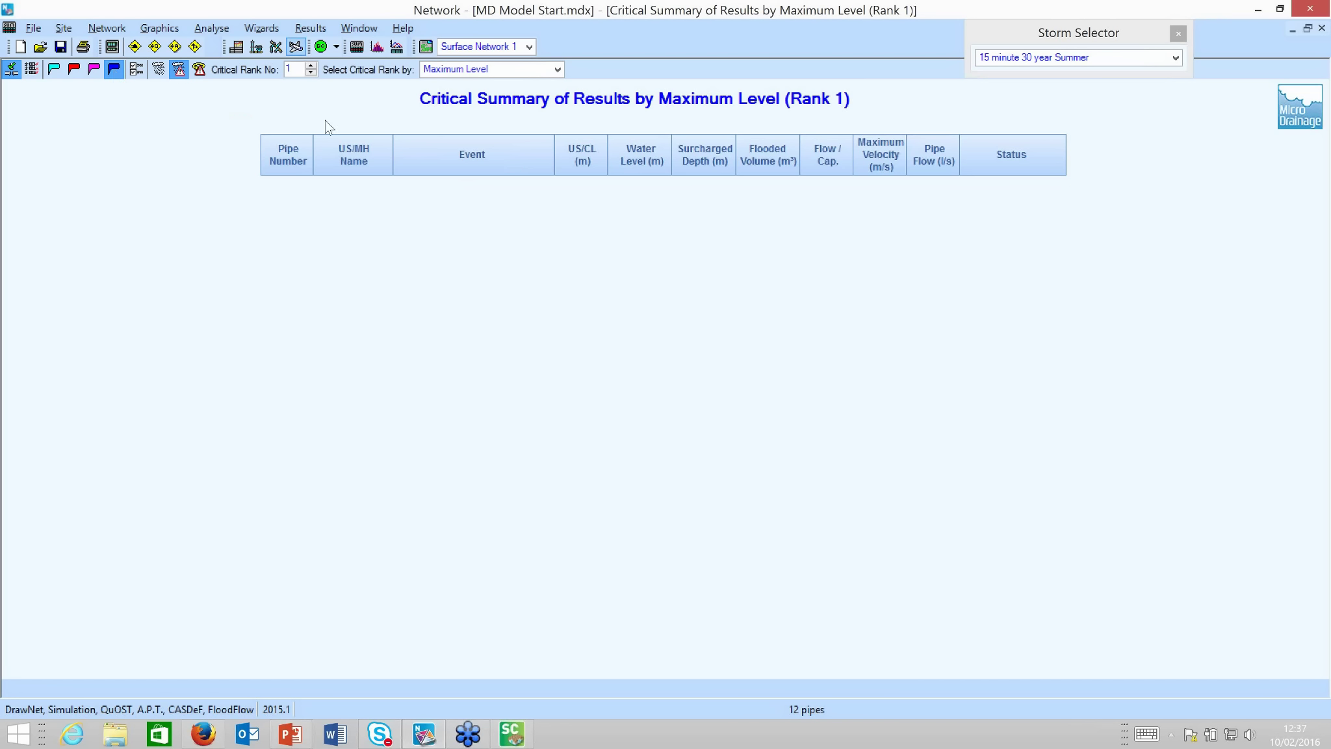
{"action": "left_click", "coordinate": [311, 28]}
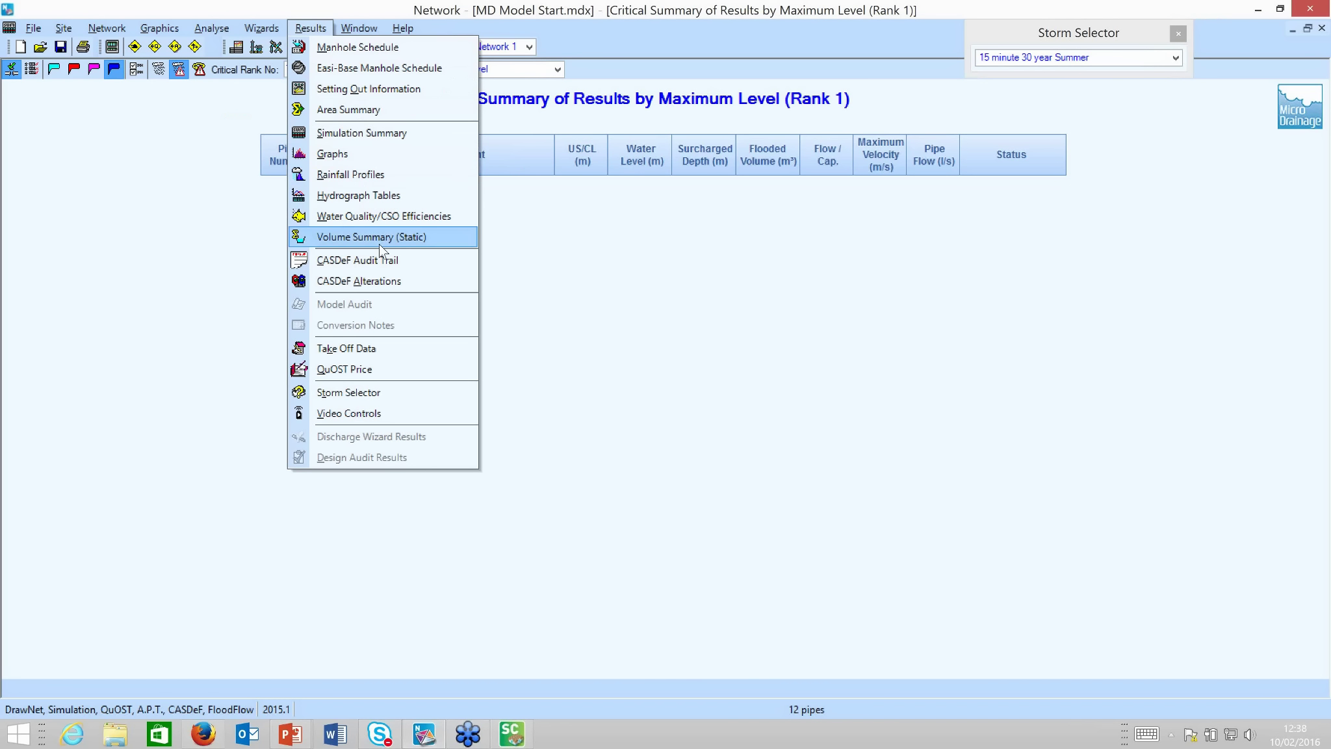
Step: Review the CASDeF audit trail's summary of upsized pipes and manholes, then close it
{"action": "left_click", "coordinate": [387, 259]}
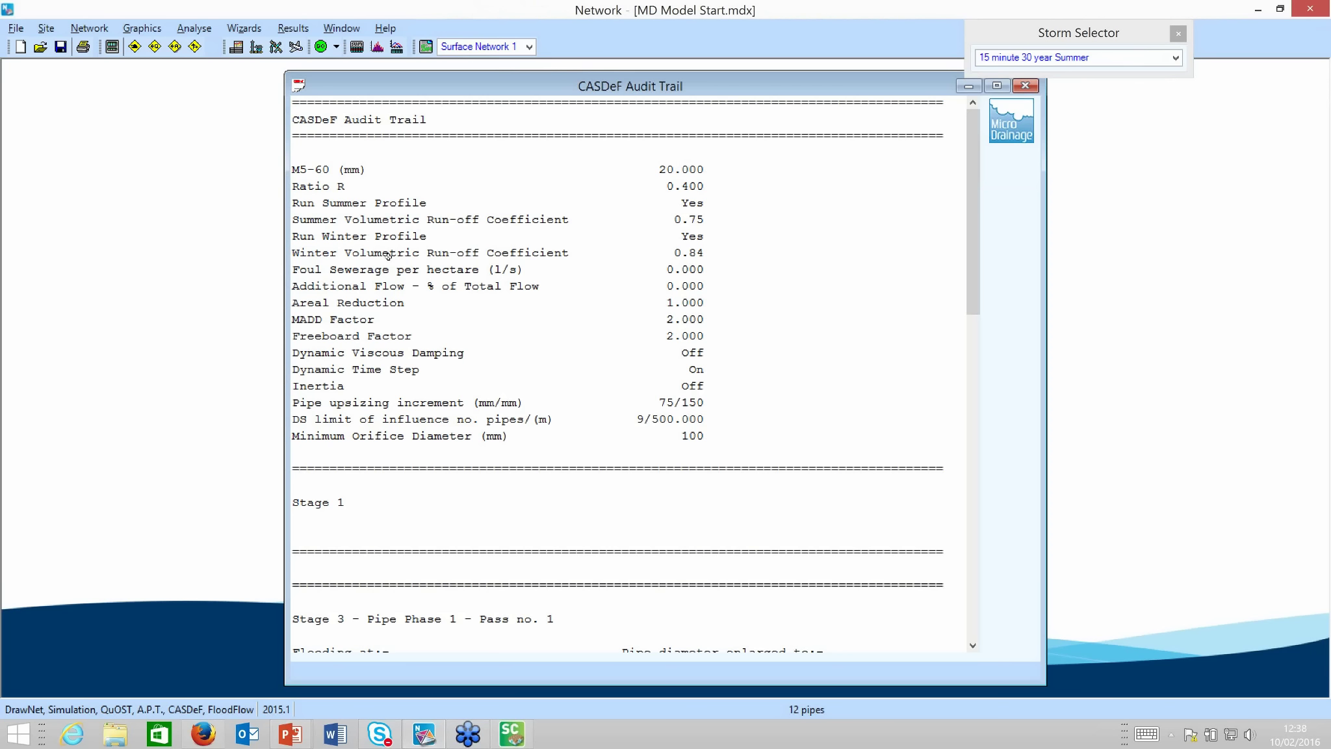
{"action": "left_click_drag", "start_coordinate": [972, 241], "coordinate": [968, 574]}
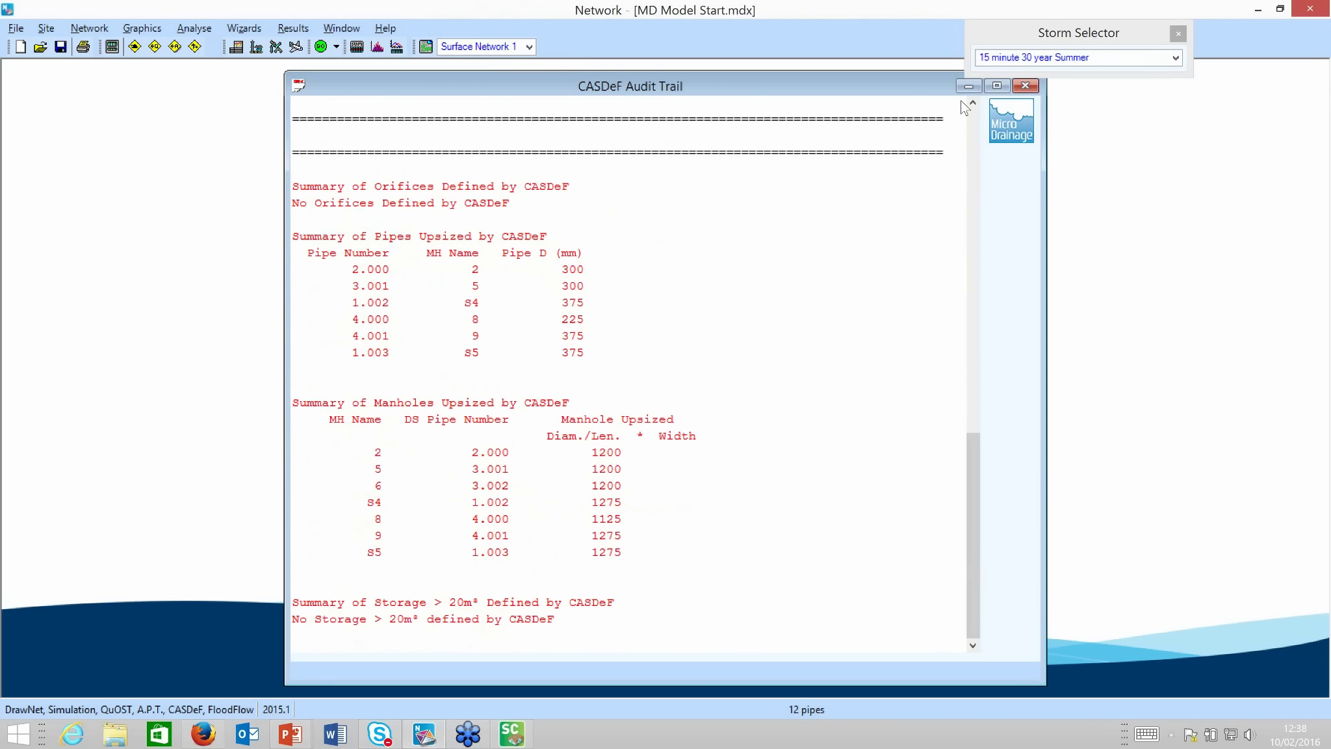
{"action": "left_click", "coordinate": [1026, 86]}
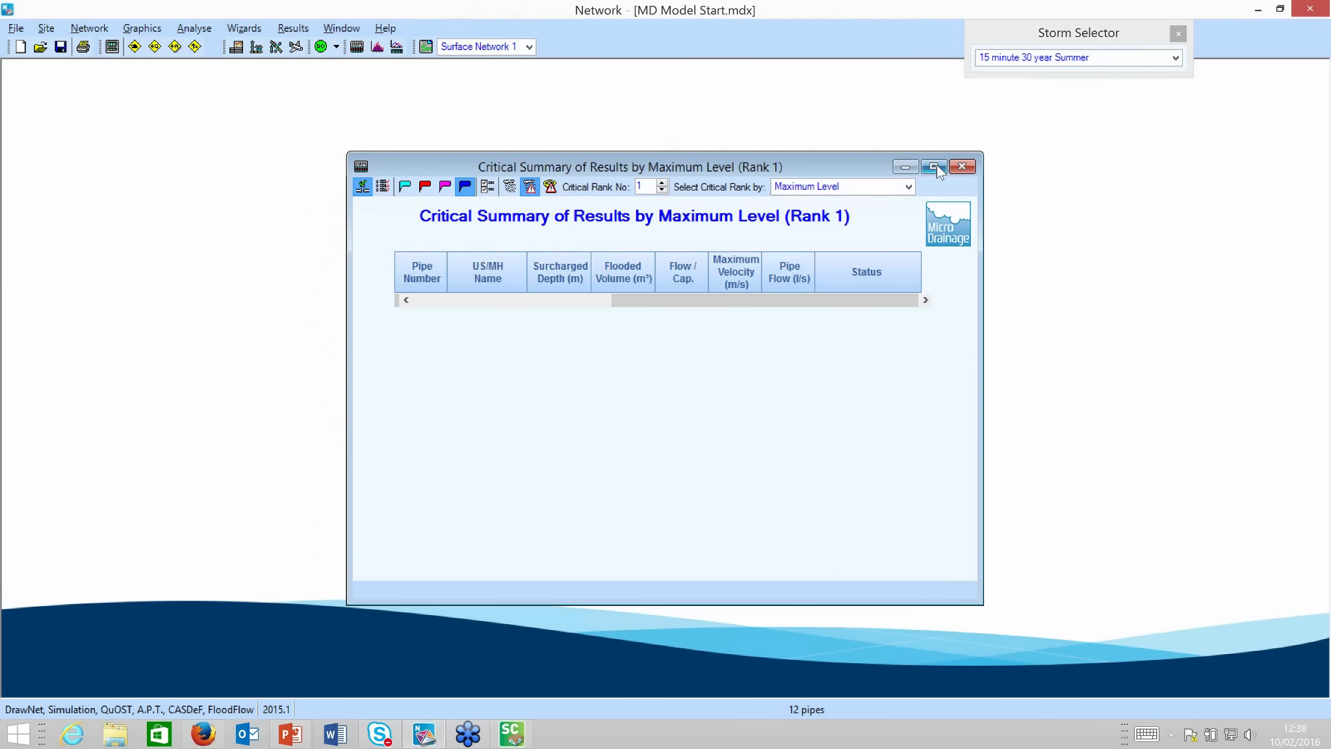
Step: Maximize the critical summary and add flood-risk, surcharged and OK pipes to list all 12
{"action": "left_click", "coordinate": [934, 168]}
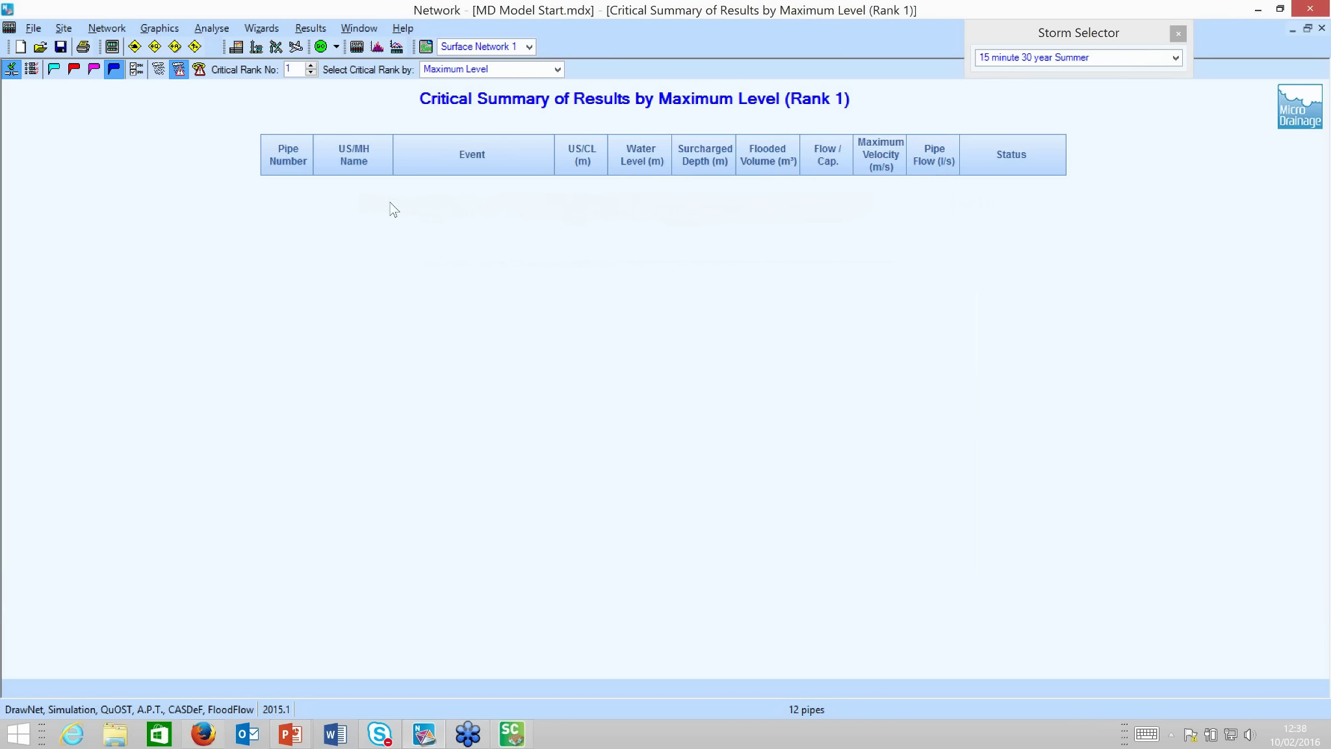
{"action": "left_click", "coordinate": [94, 70]}
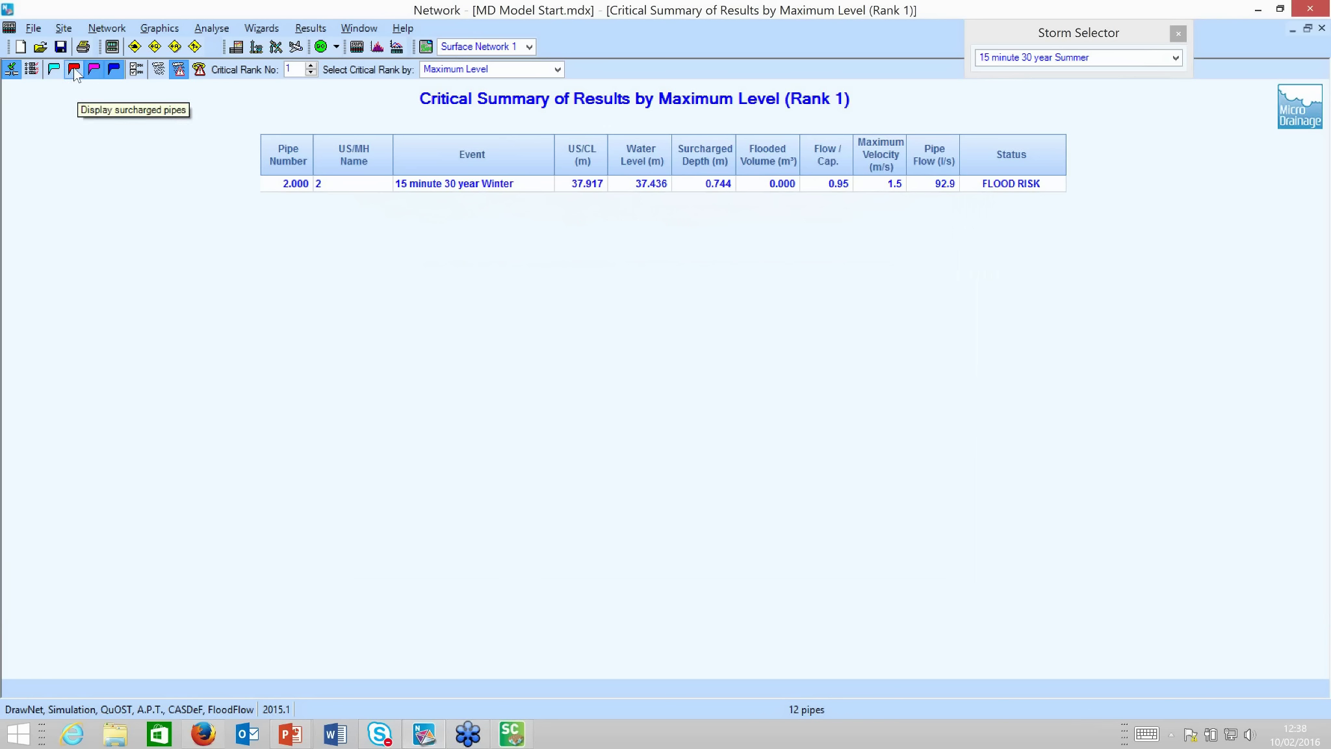
{"action": "left_click", "coordinate": [74, 67]}
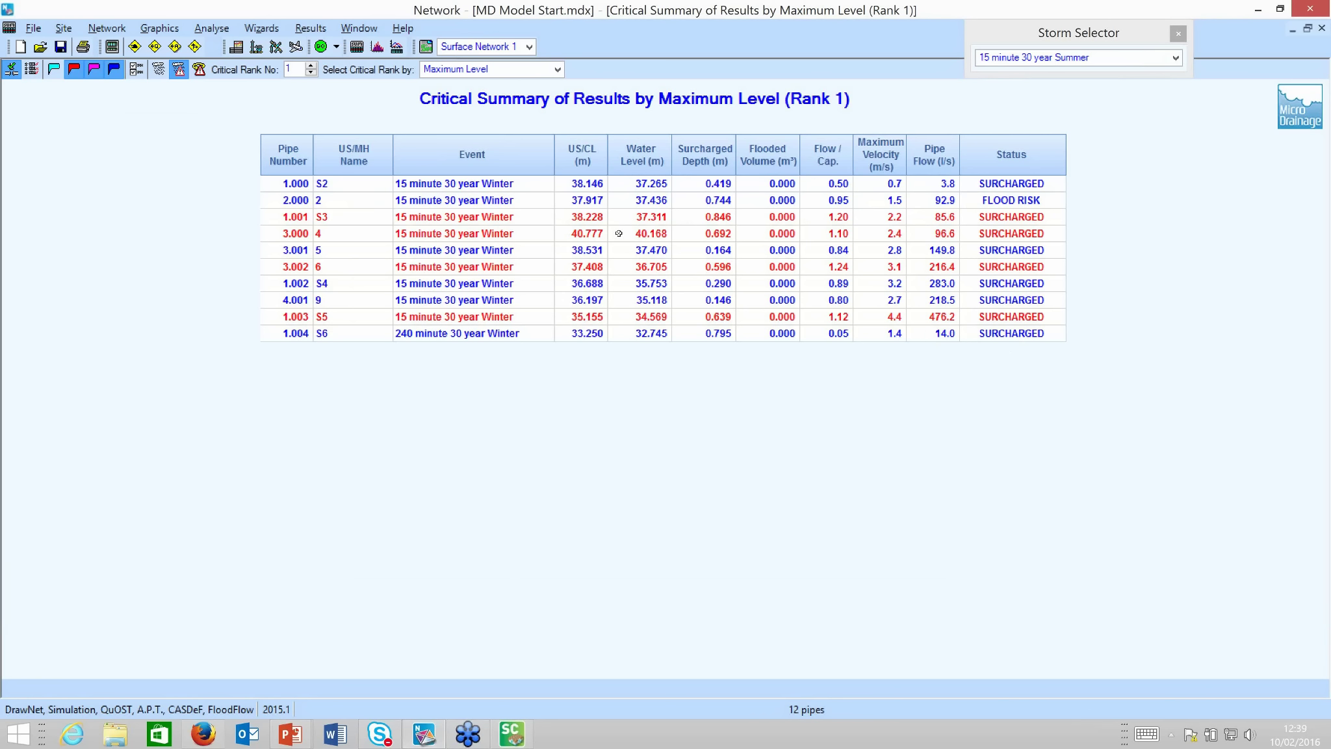
{"action": "left_click", "coordinate": [54, 70]}
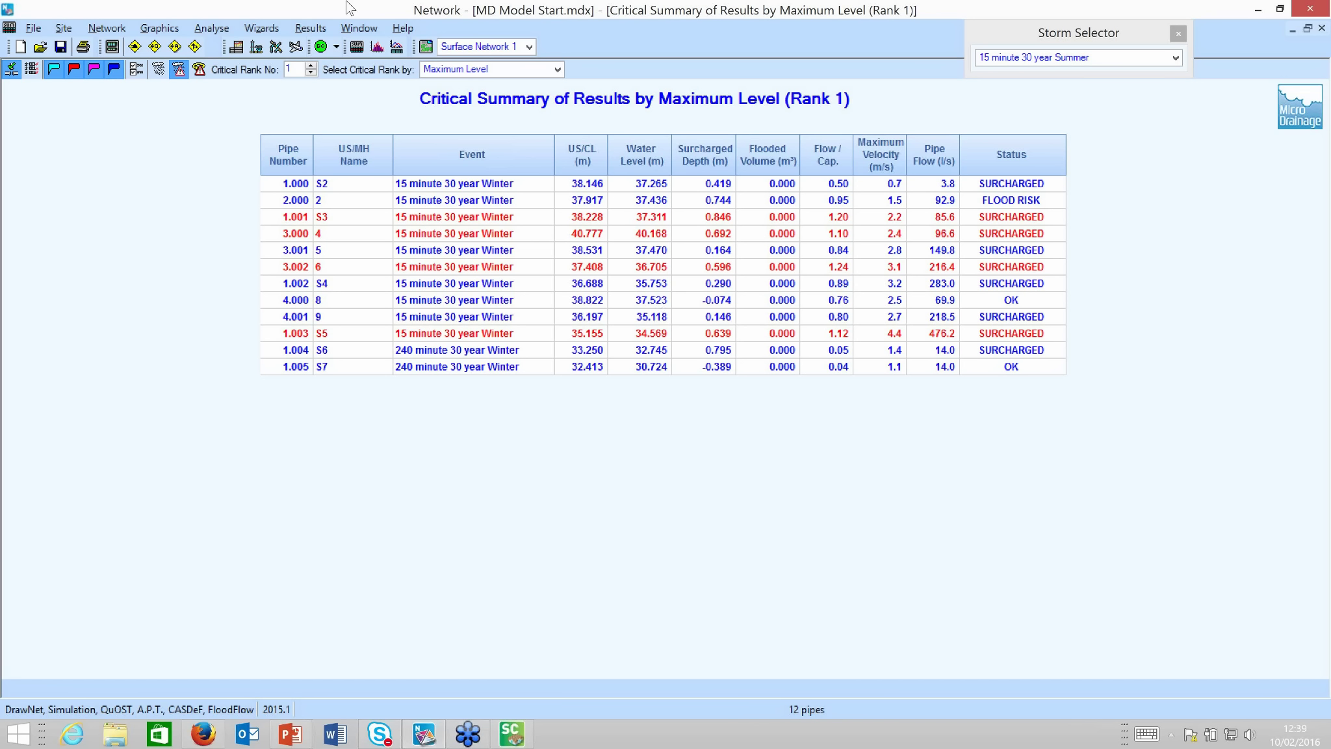
{"action": "left_click", "coordinate": [310, 30]}
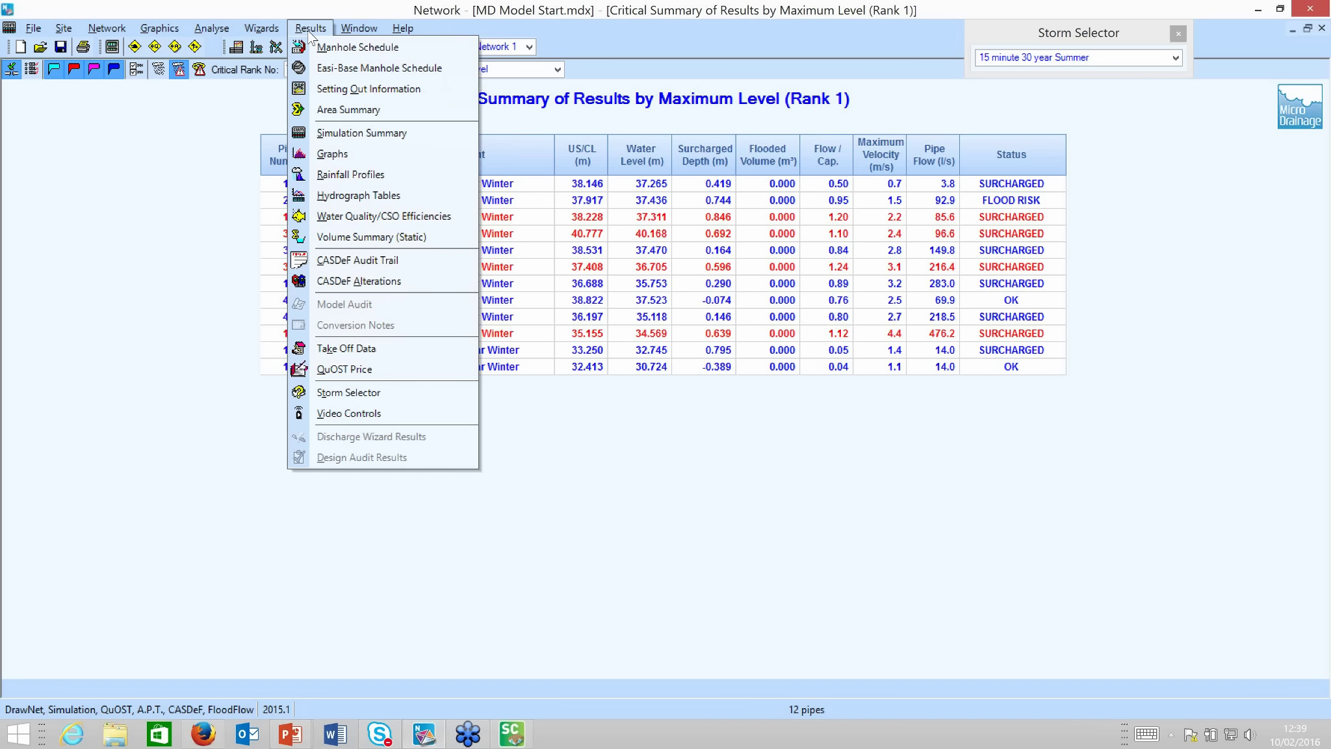
Step: Open the Take Off data for Surface Network 1: 12 pipes totalling 523.646 m
{"action": "left_click", "coordinate": [369, 350]}
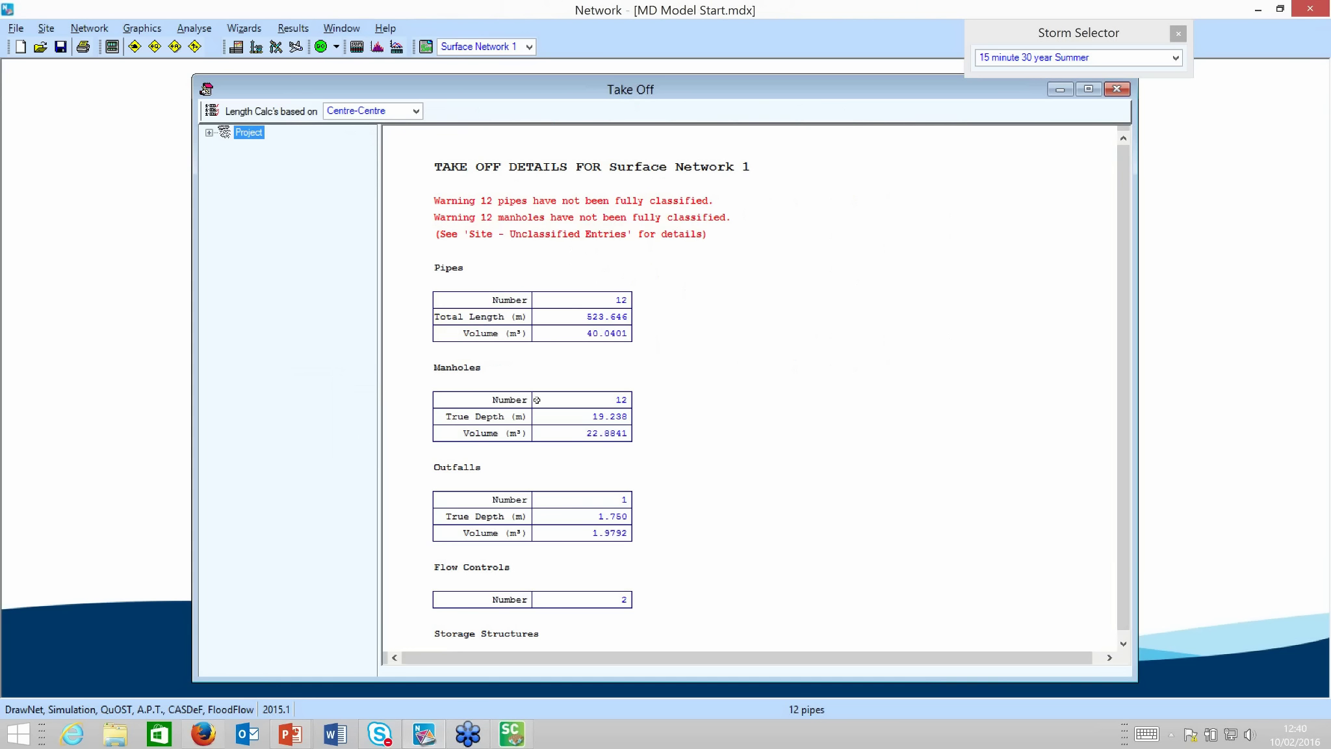
Step: Open the network classifications pricing settings and load the Mates rates classification file
{"action": "left_click", "coordinate": [97, 29]}
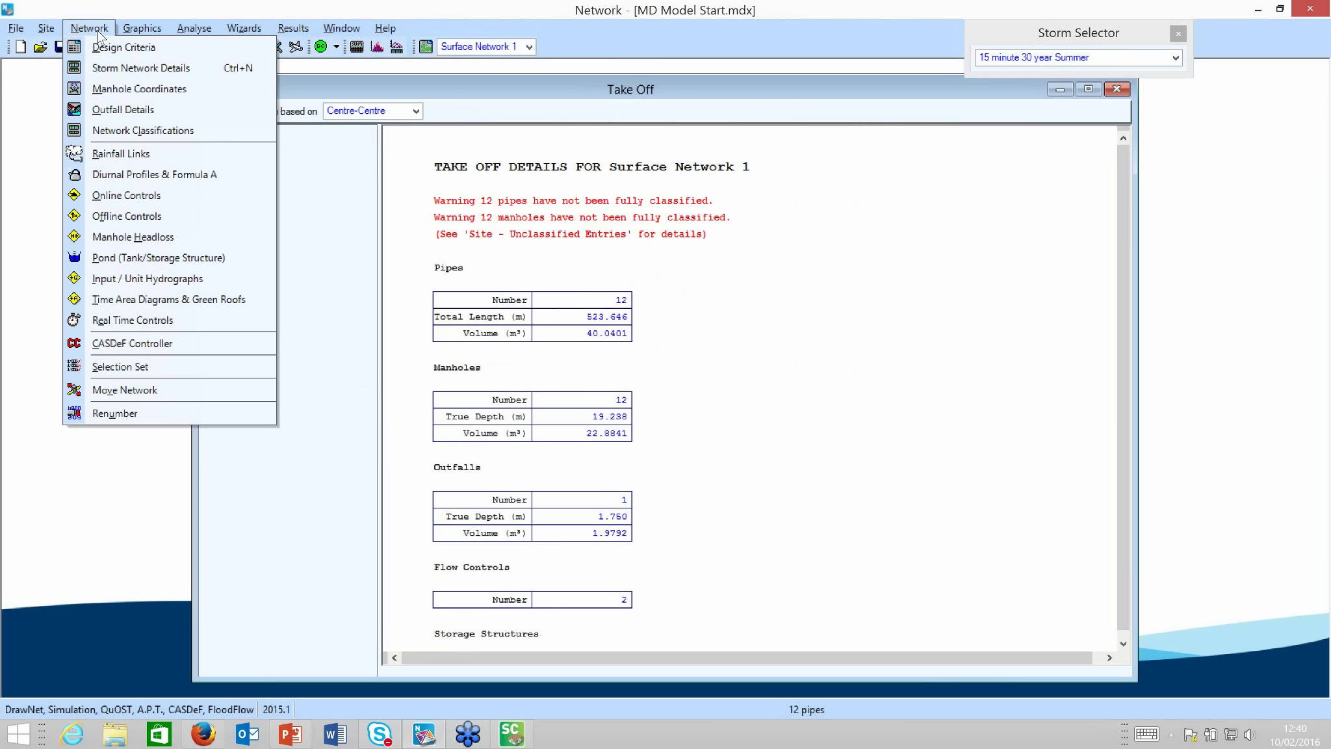
{"action": "left_click", "coordinate": [118, 131]}
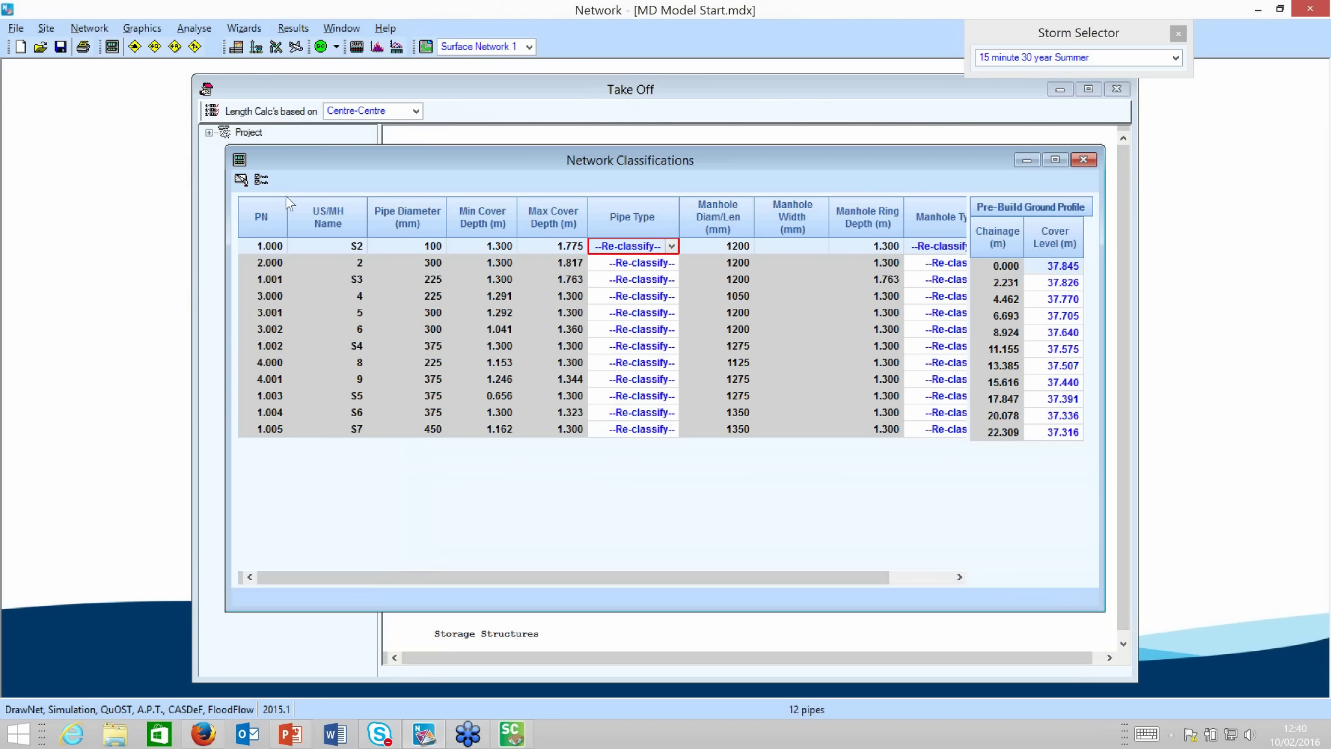
{"action": "left_click", "coordinate": [241, 180]}
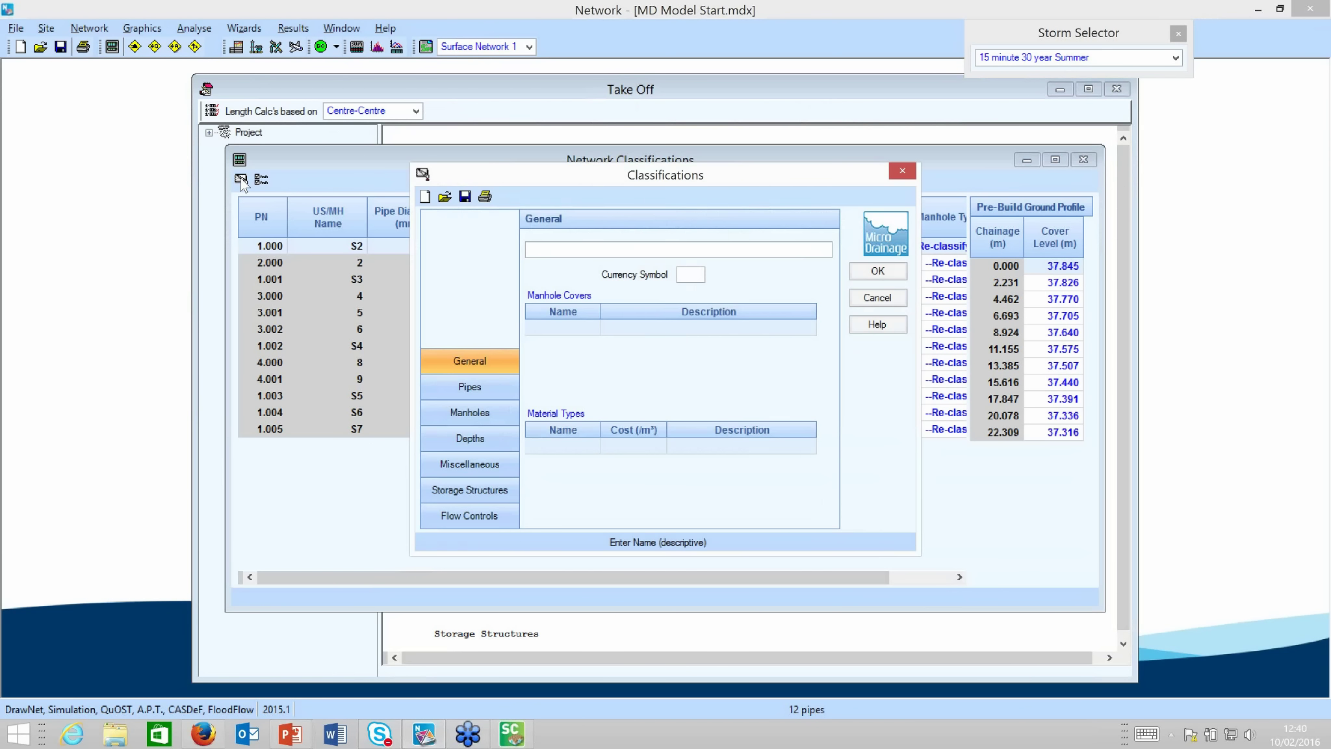
{"action": "left_click", "coordinate": [445, 197]}
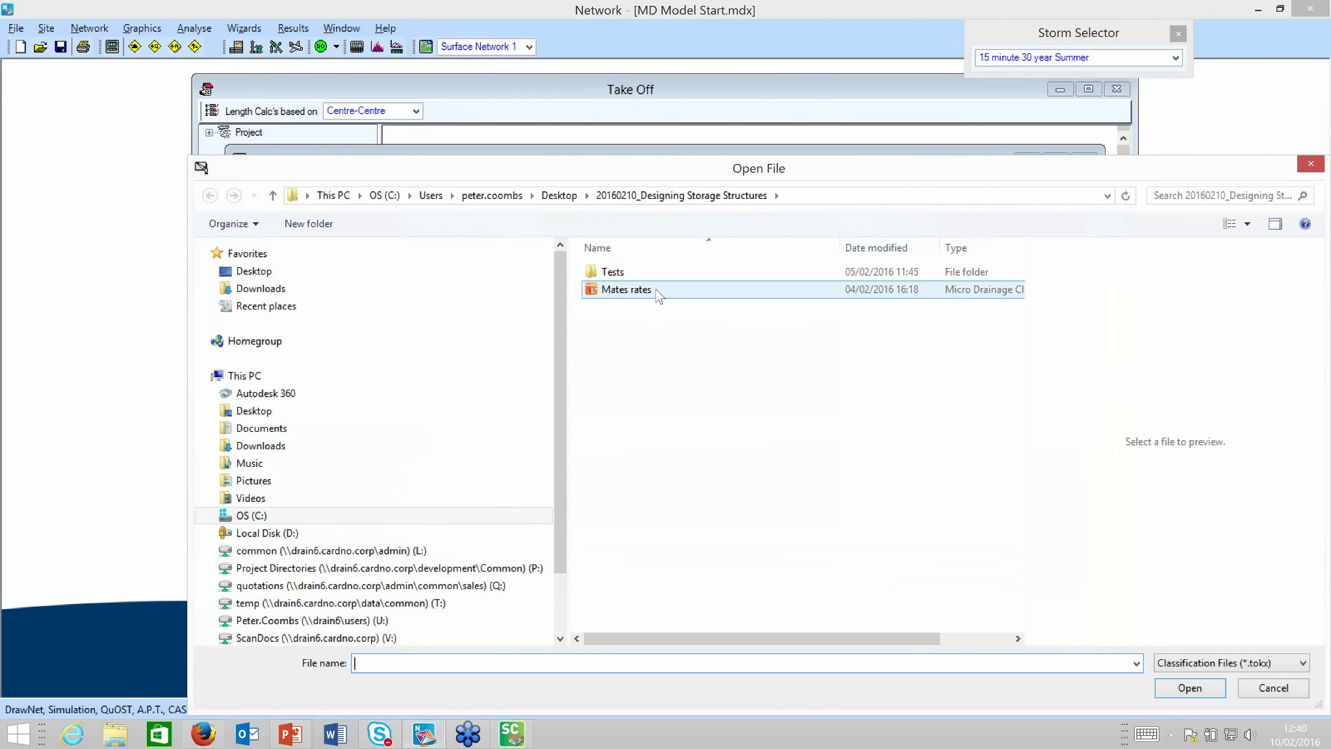
{"action": "double_click", "coordinate": [629, 290]}
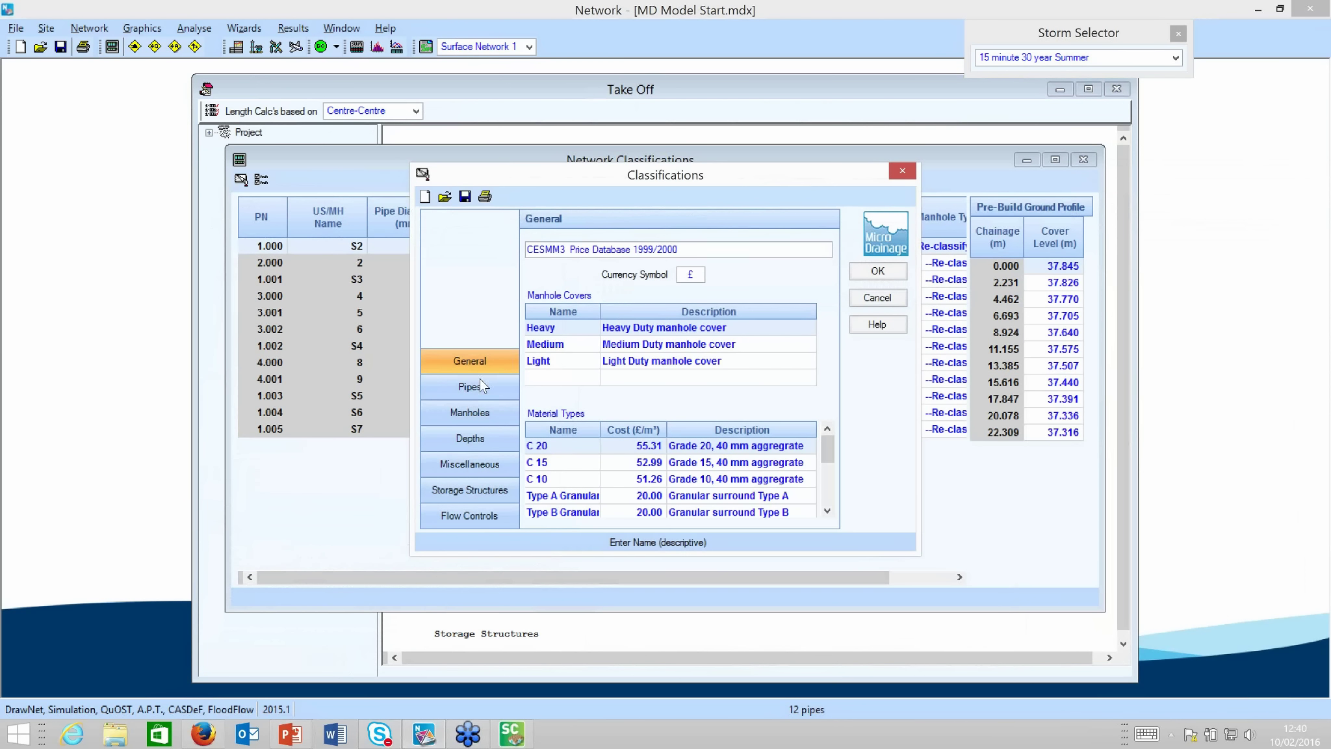
Step: Review pipe, manhole and excavation costs, then confirm miscellaneous rates like 5.22 £/m² removal
{"action": "left_click", "coordinate": [497, 387]}
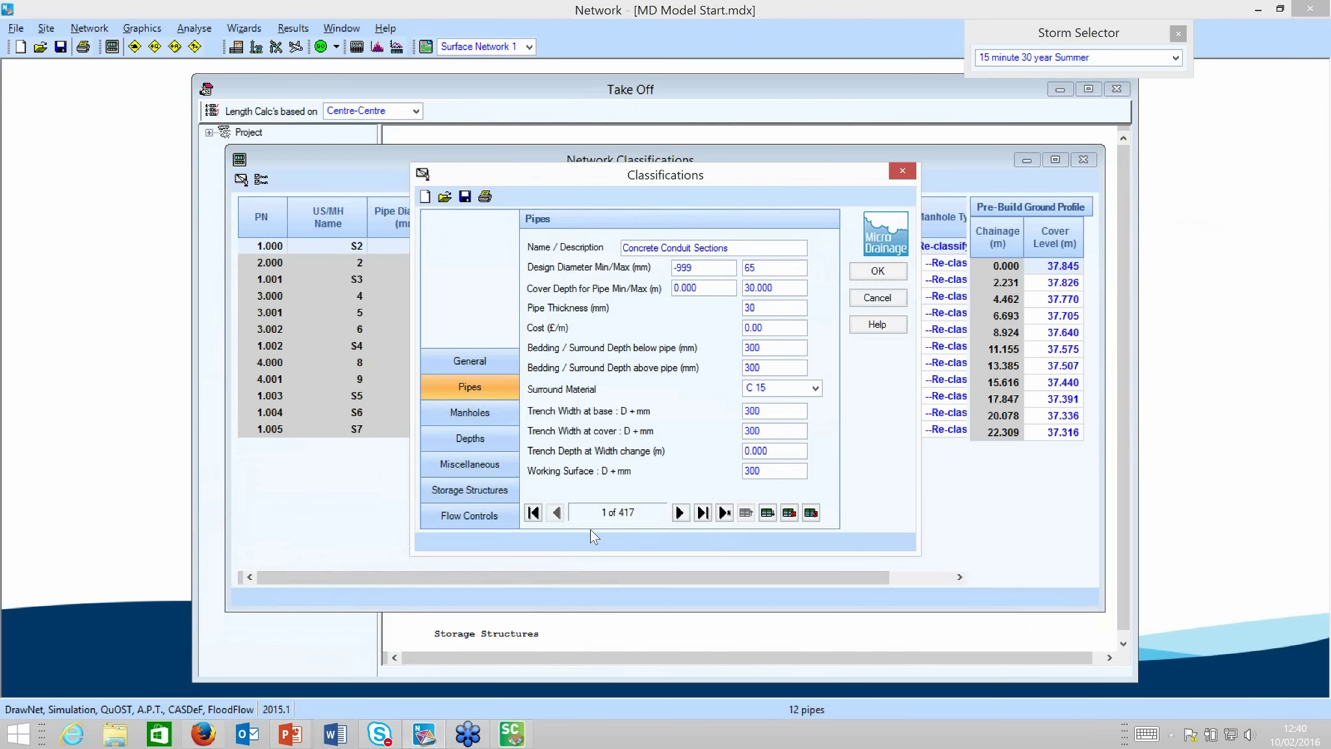
{"action": "left_click", "coordinate": [487, 415]}
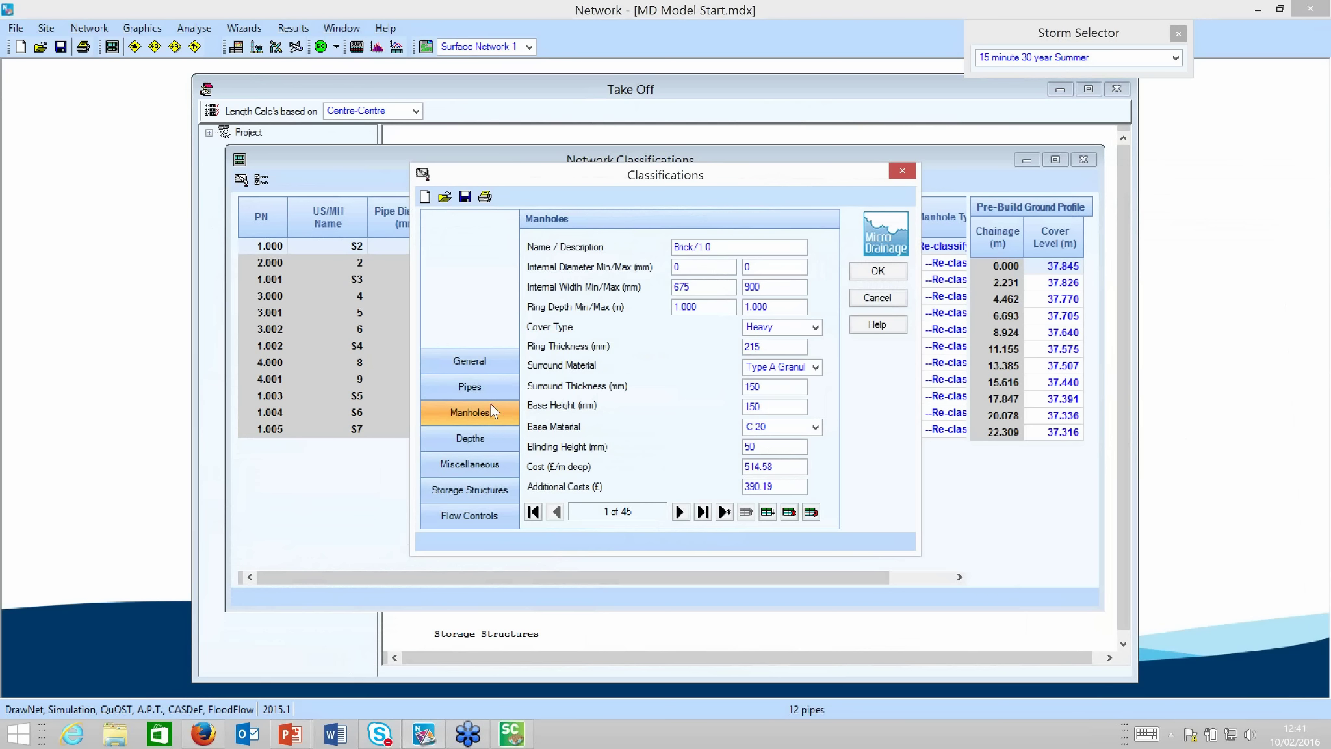
{"action": "left_click", "coordinate": [490, 444]}
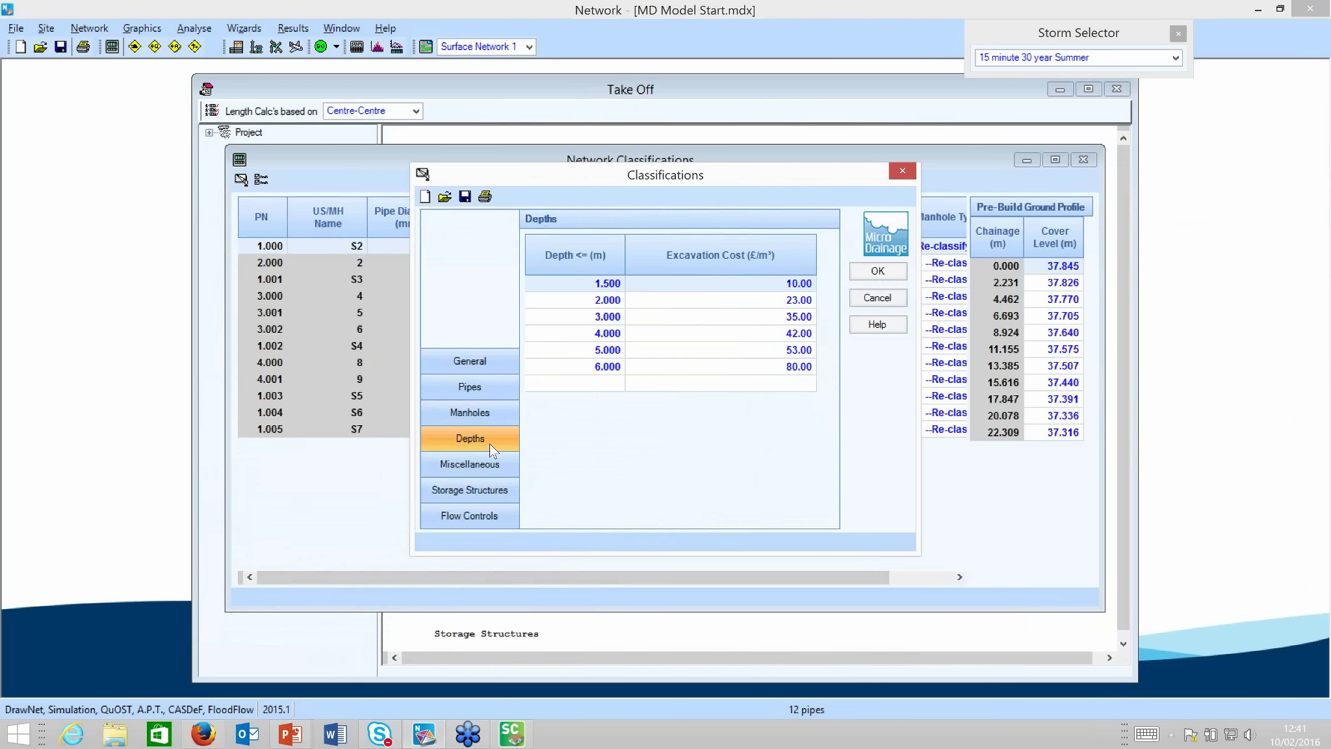
{"action": "left_click", "coordinate": [490, 464]}
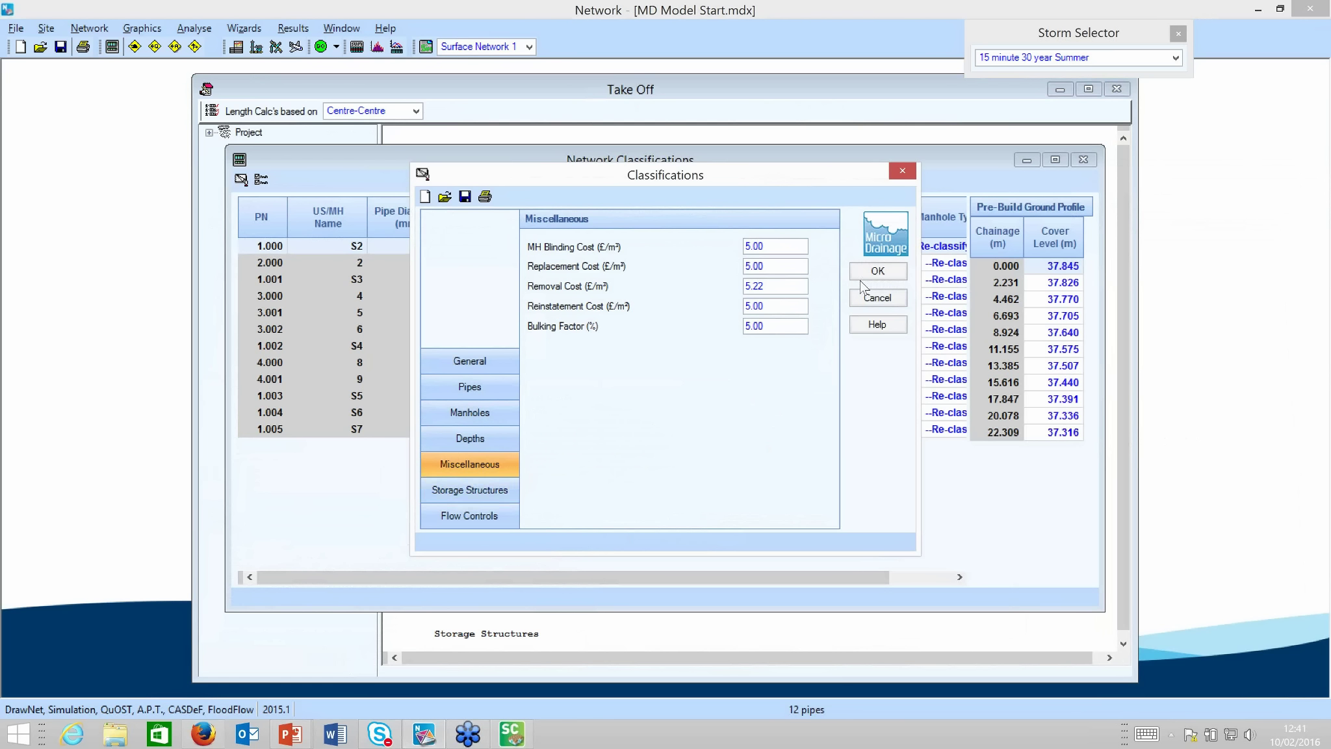
{"action": "left_click", "coordinate": [878, 272]}
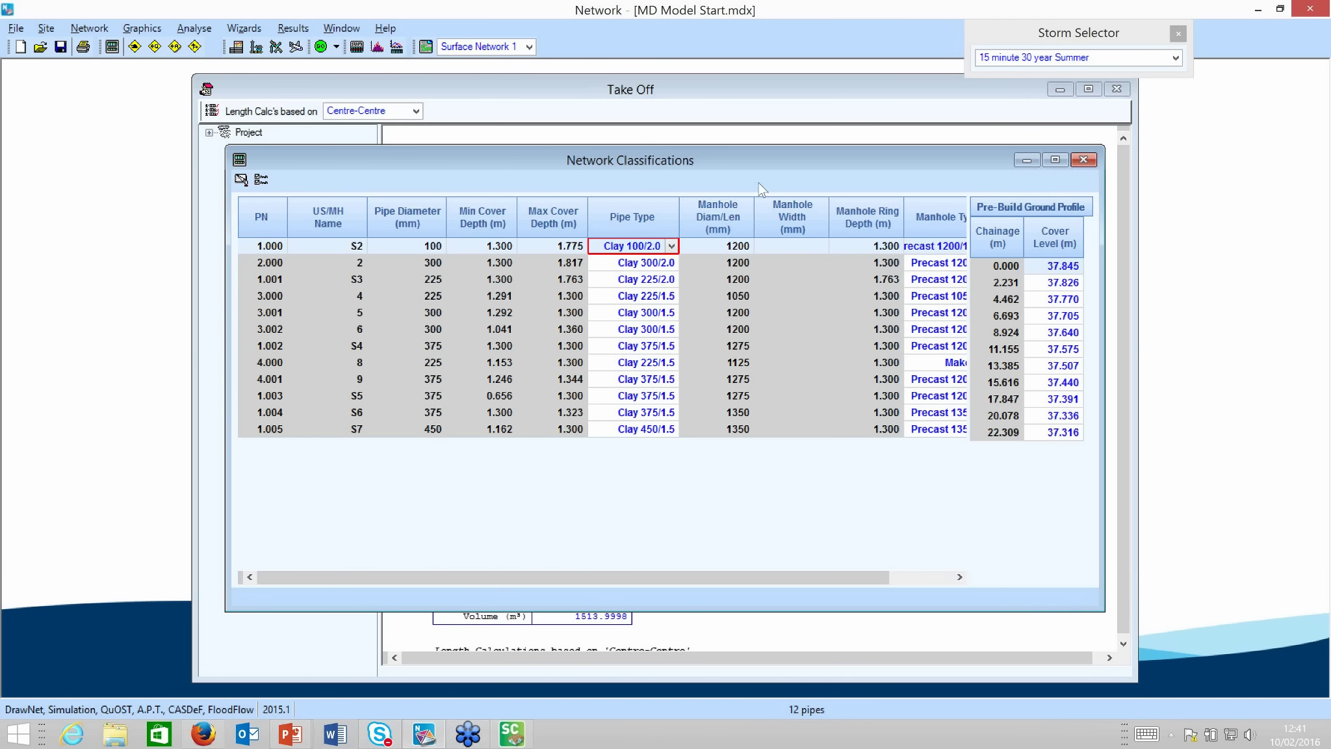
Step: Close the classifications and show the maximized Take Off's pipe, materials and ground works totals
{"action": "left_click", "coordinate": [1090, 161]}
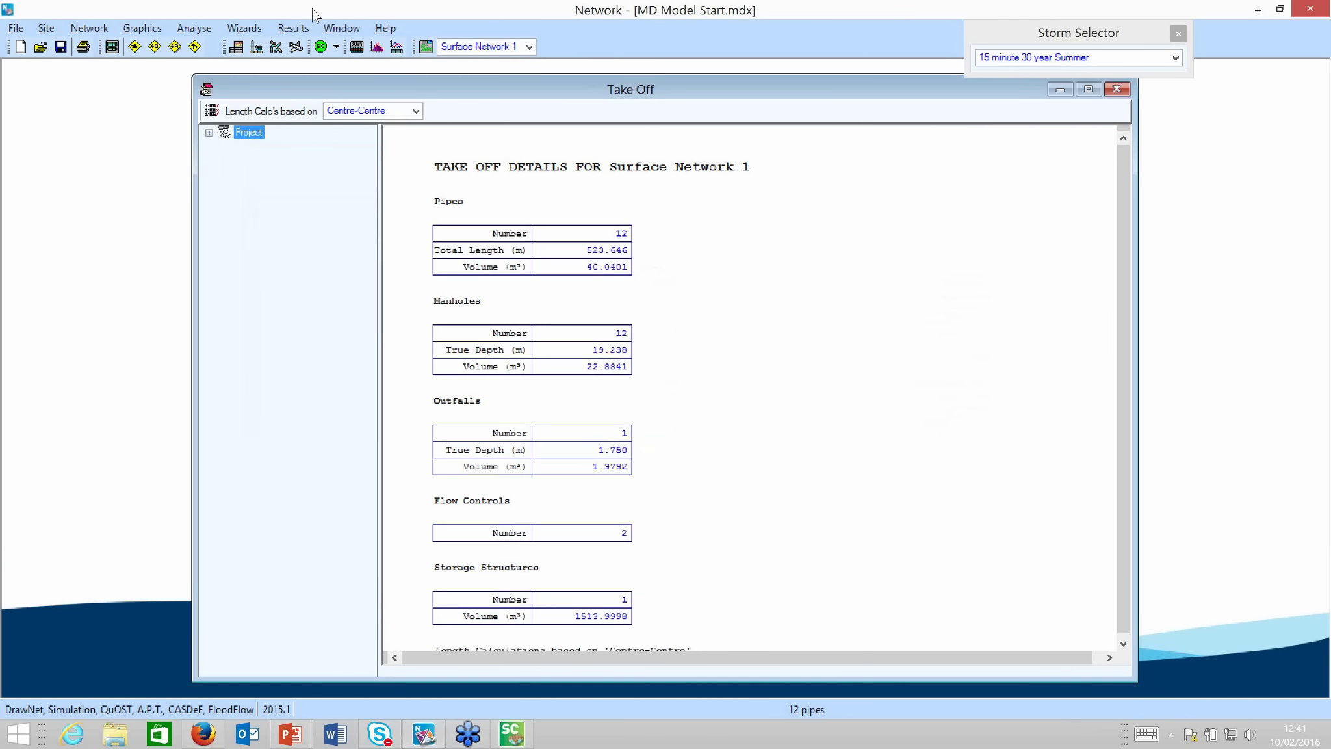
{"action": "left_click", "coordinate": [1088, 89]}
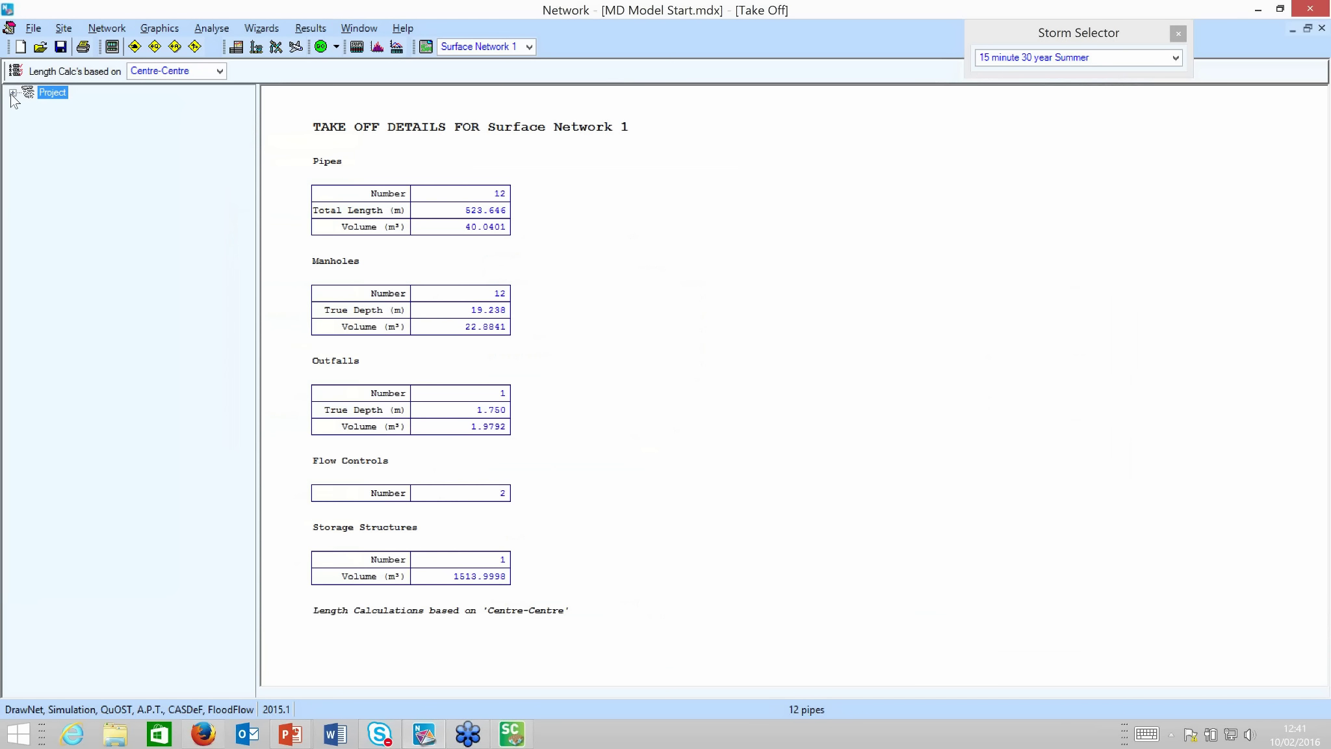
{"action": "left_click", "coordinate": [13, 93]}
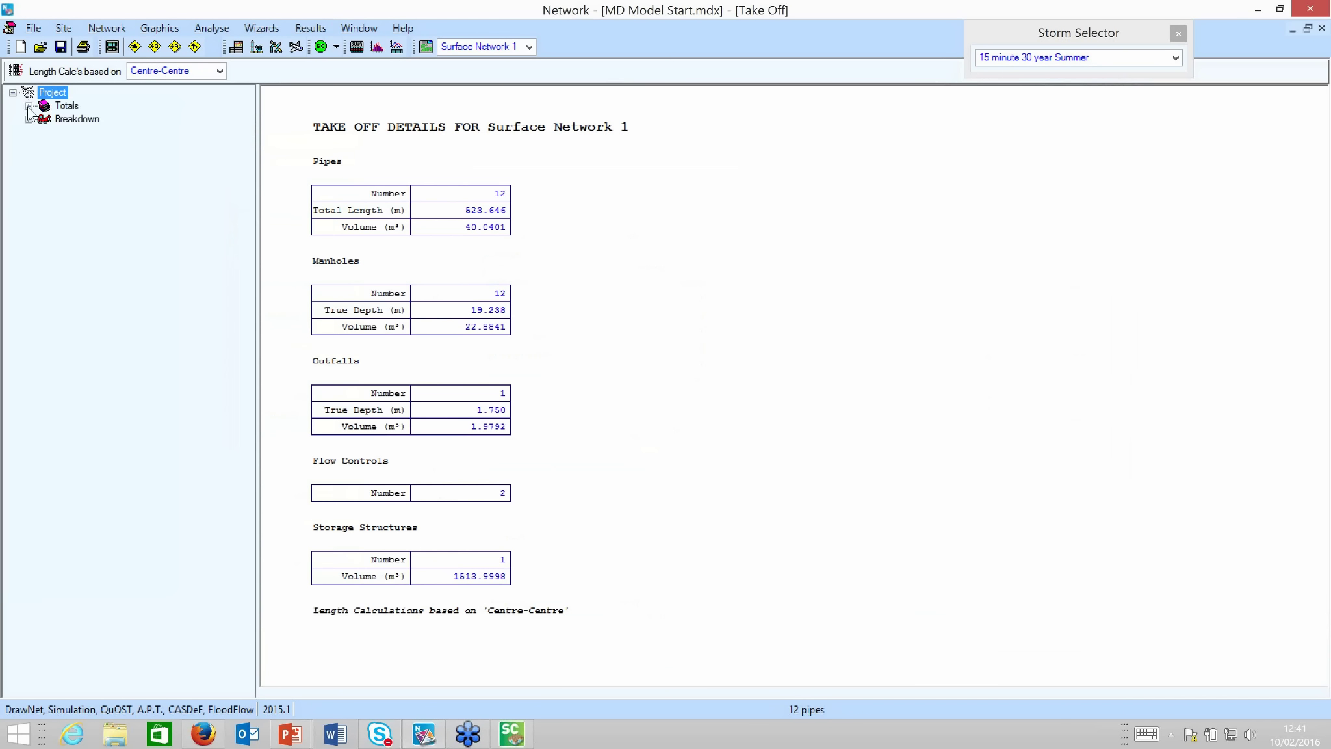
{"action": "left_click", "coordinate": [28, 105]}
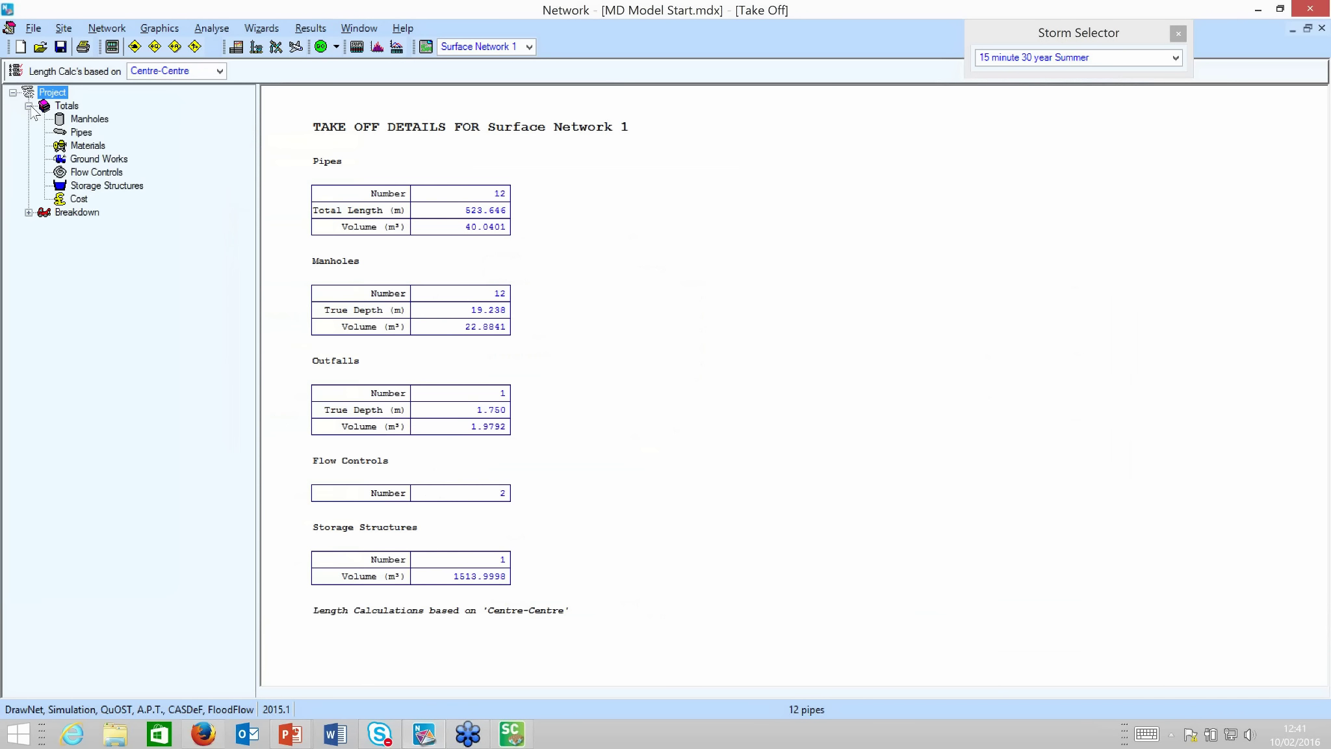
{"action": "left_click", "coordinate": [78, 134]}
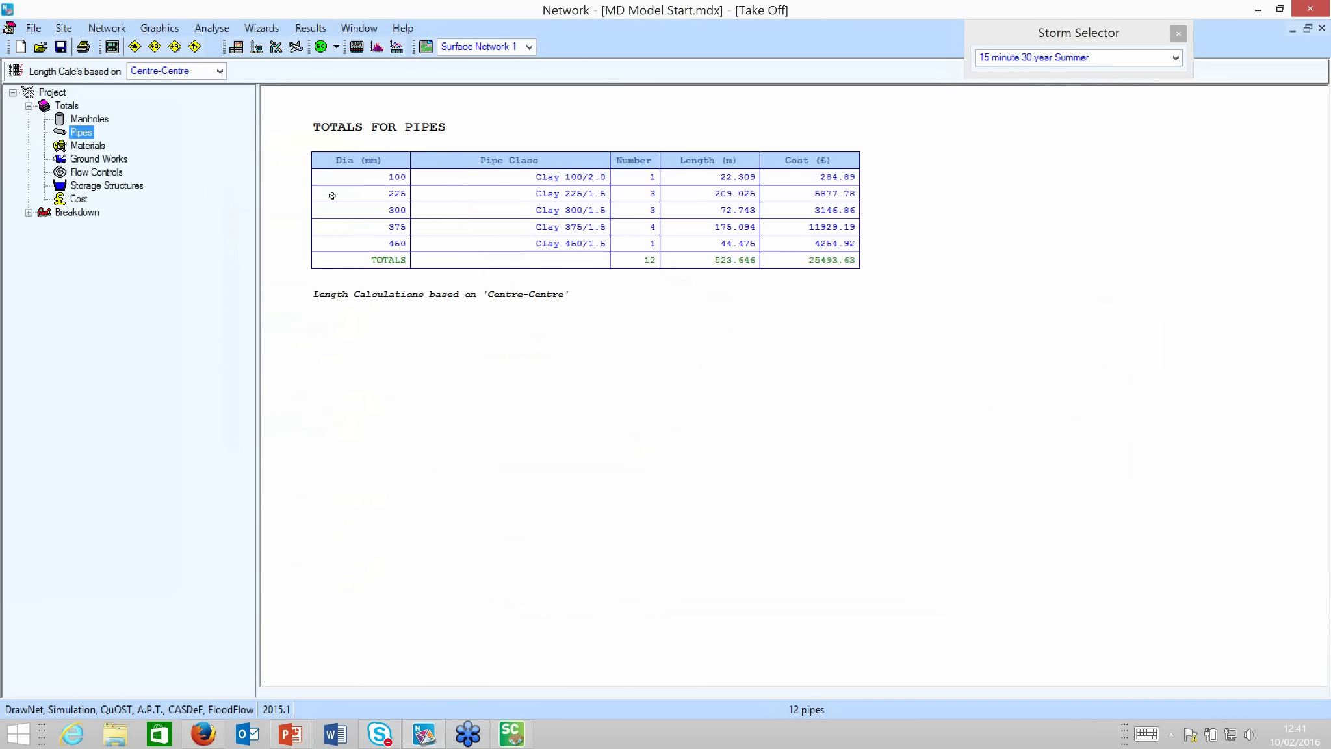
{"action": "left_click", "coordinate": [92, 146]}
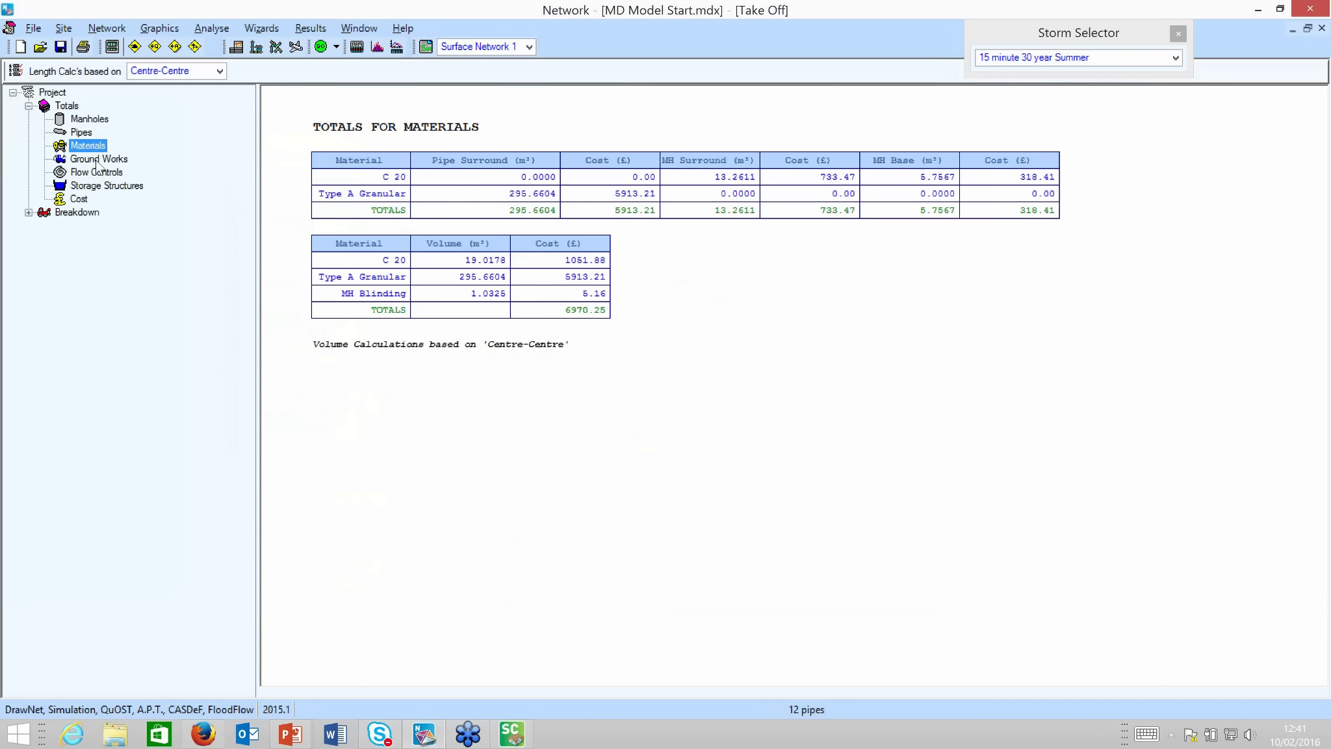
{"action": "left_click", "coordinate": [97, 163]}
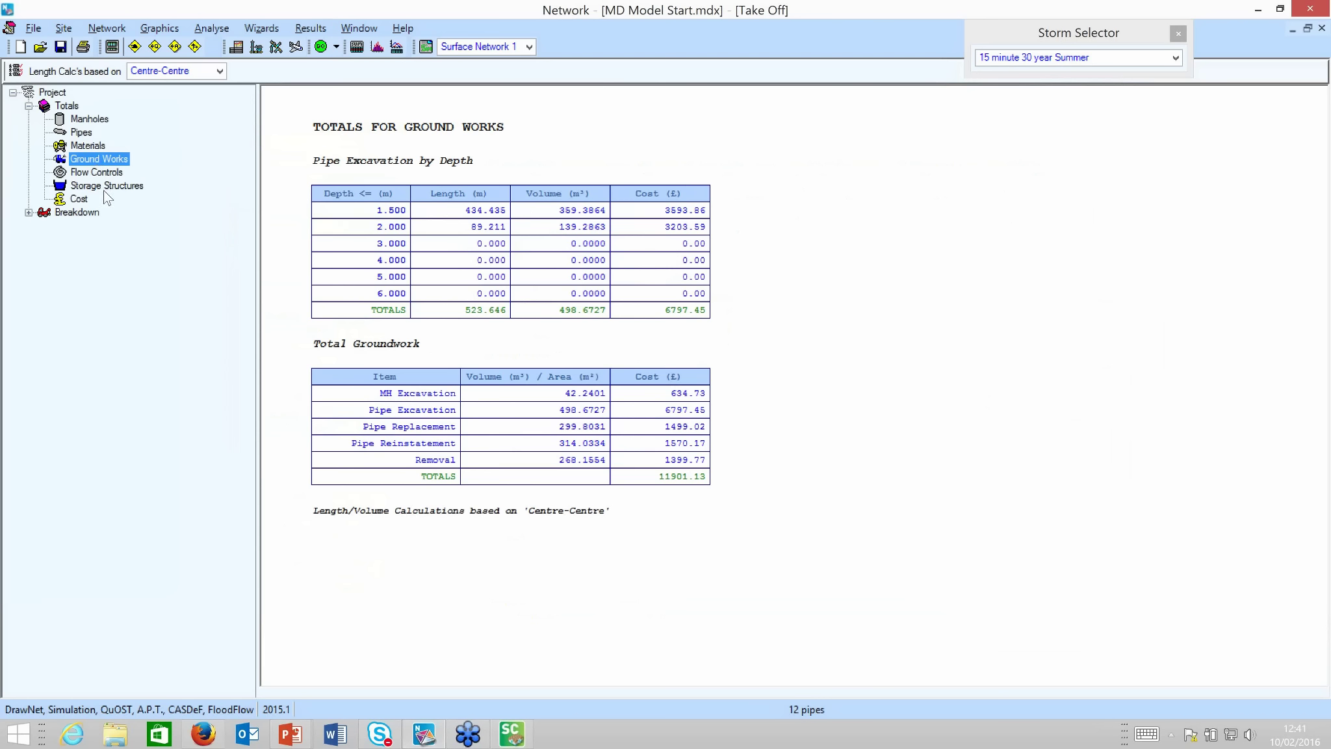
{"action": "left_click", "coordinate": [77, 199]}
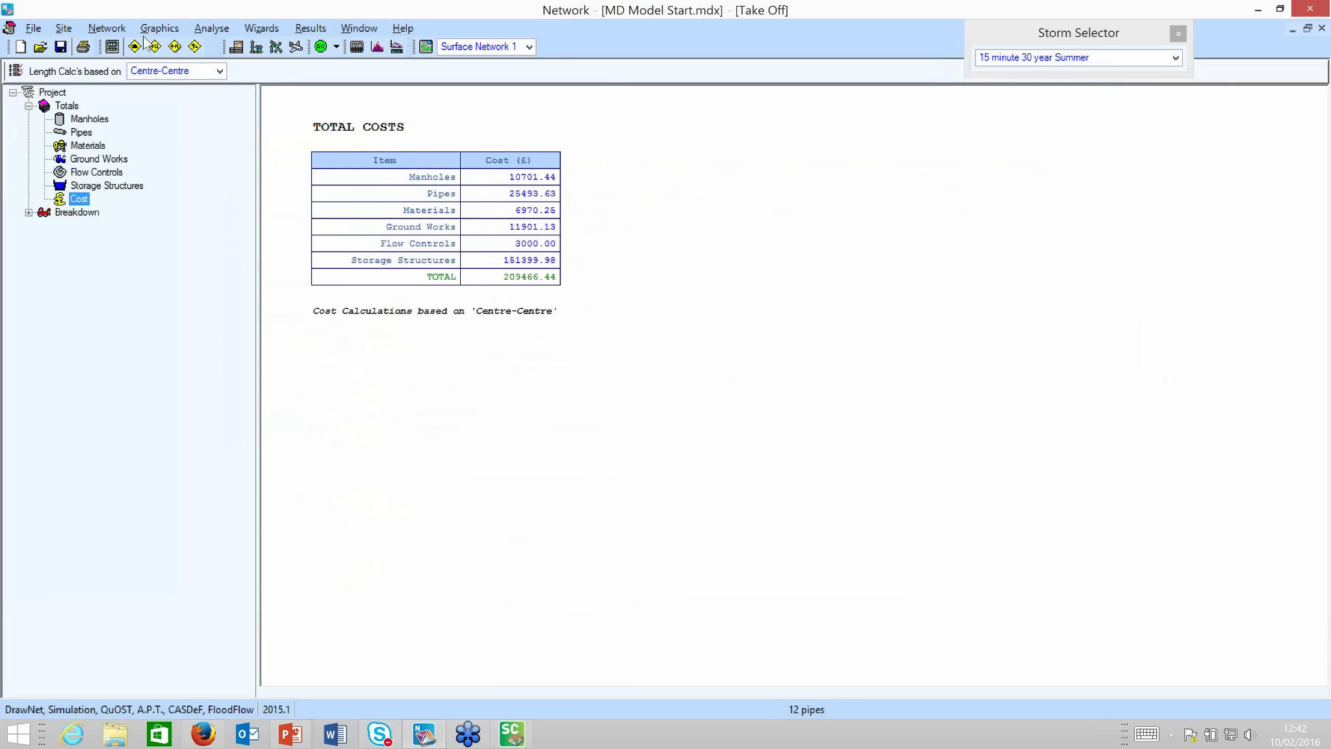
Step: Set Surface Network 1's network type to Existing in the Network Manager
{"action": "left_click", "coordinate": [66, 26]}
{"action": "left_click", "coordinate": [76, 42]}
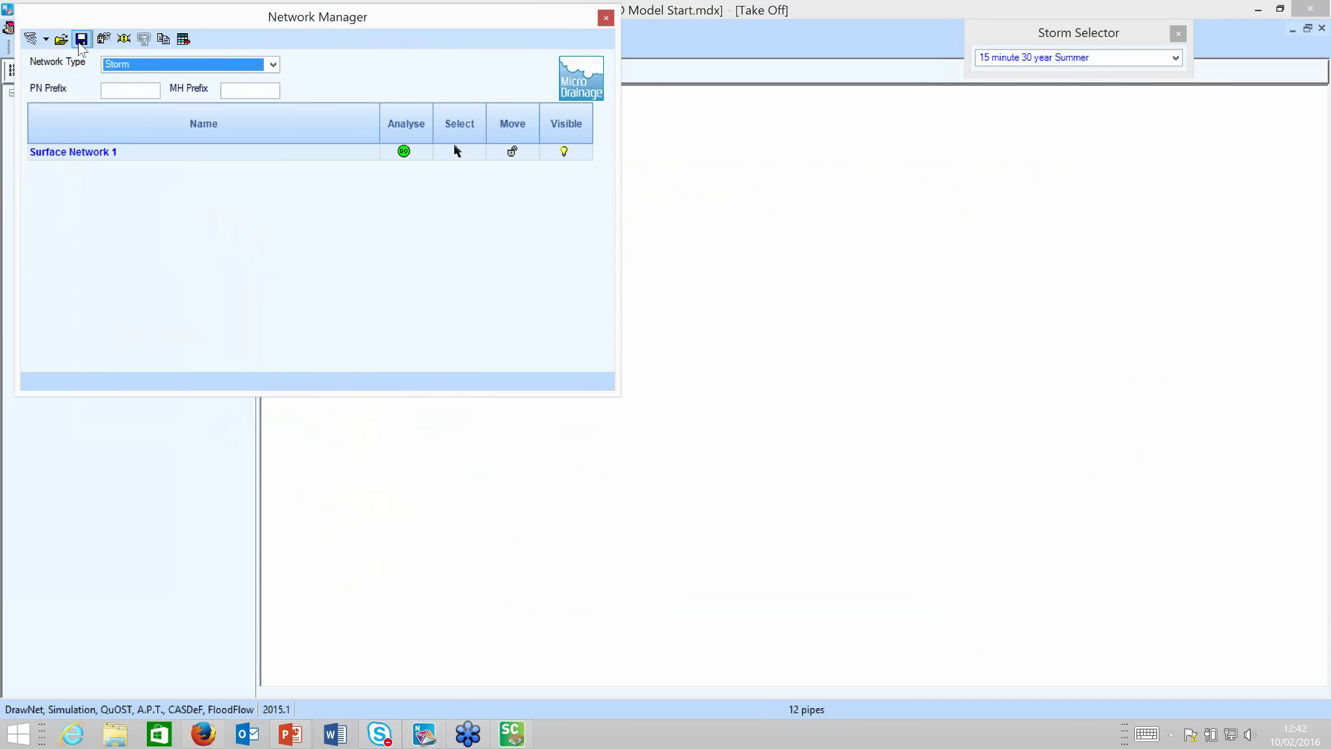
{"action": "left_click", "coordinate": [273, 66]}
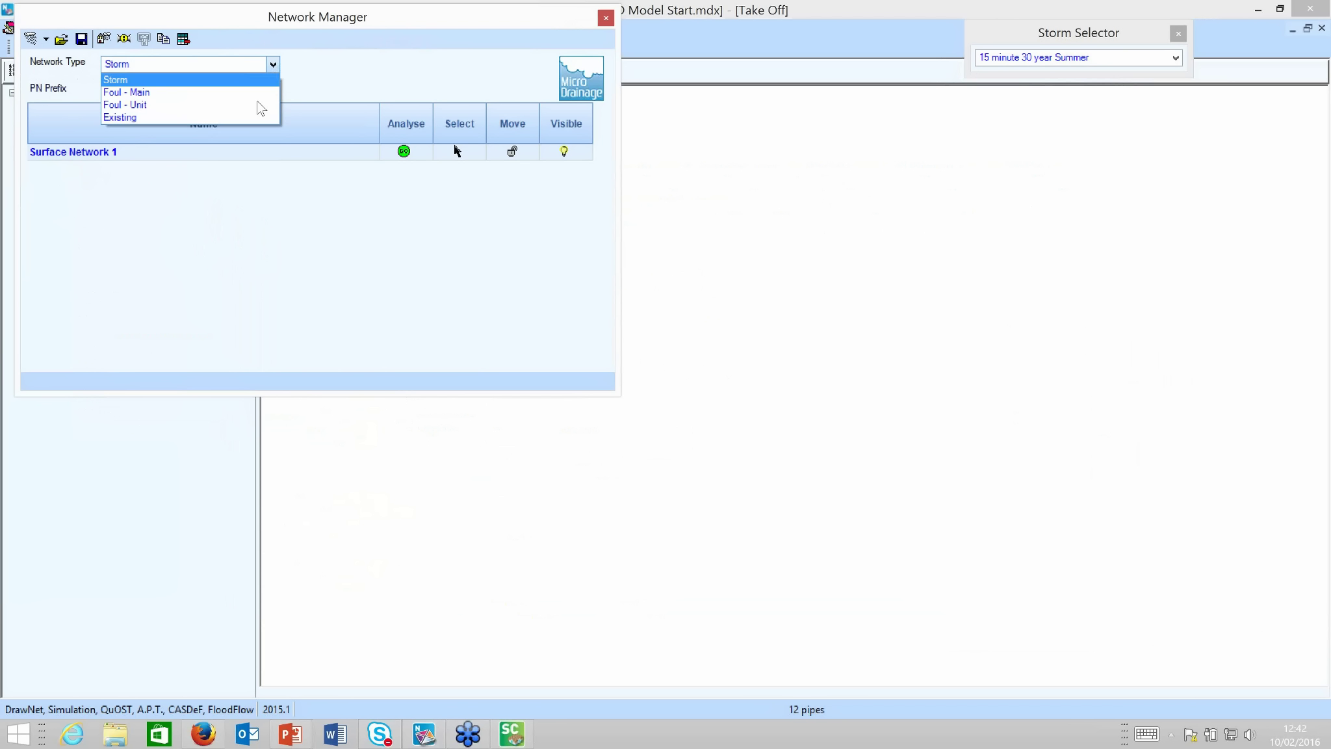
{"action": "left_click", "coordinate": [251, 118]}
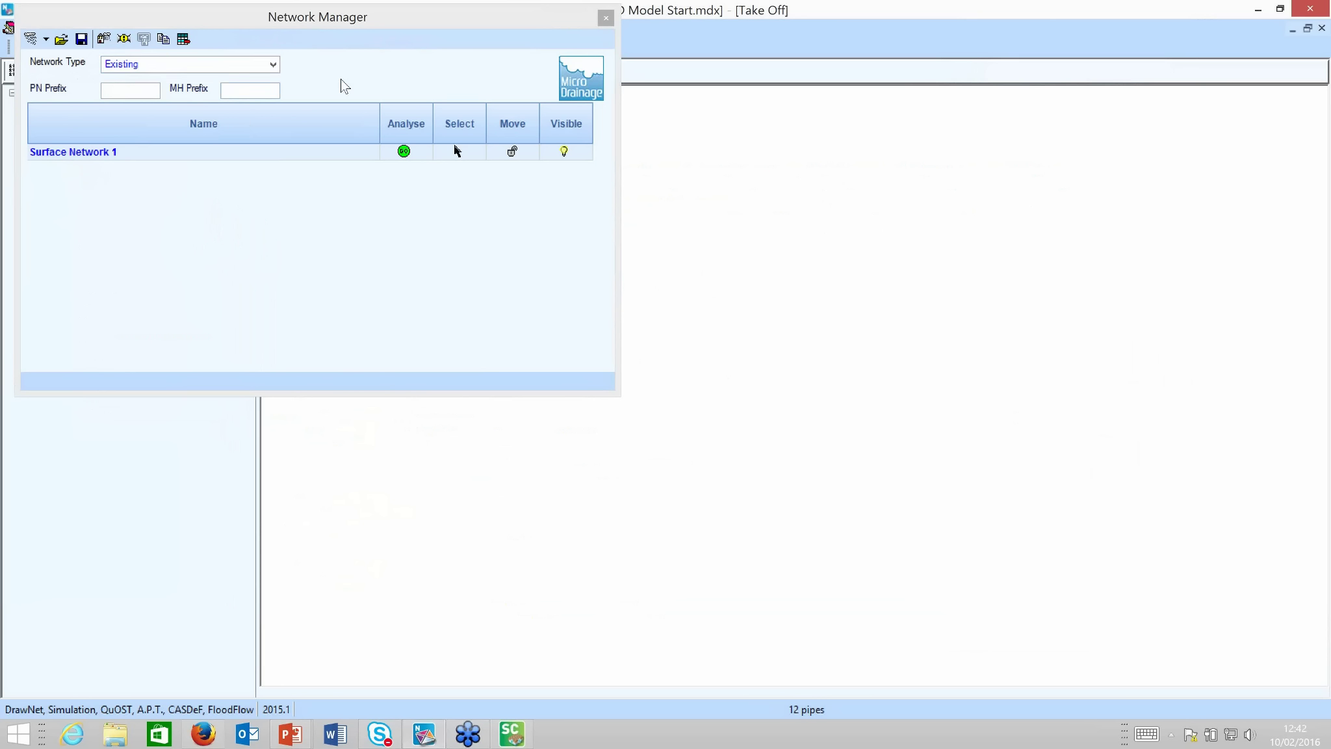
{"action": "left_click", "coordinate": [606, 19]}
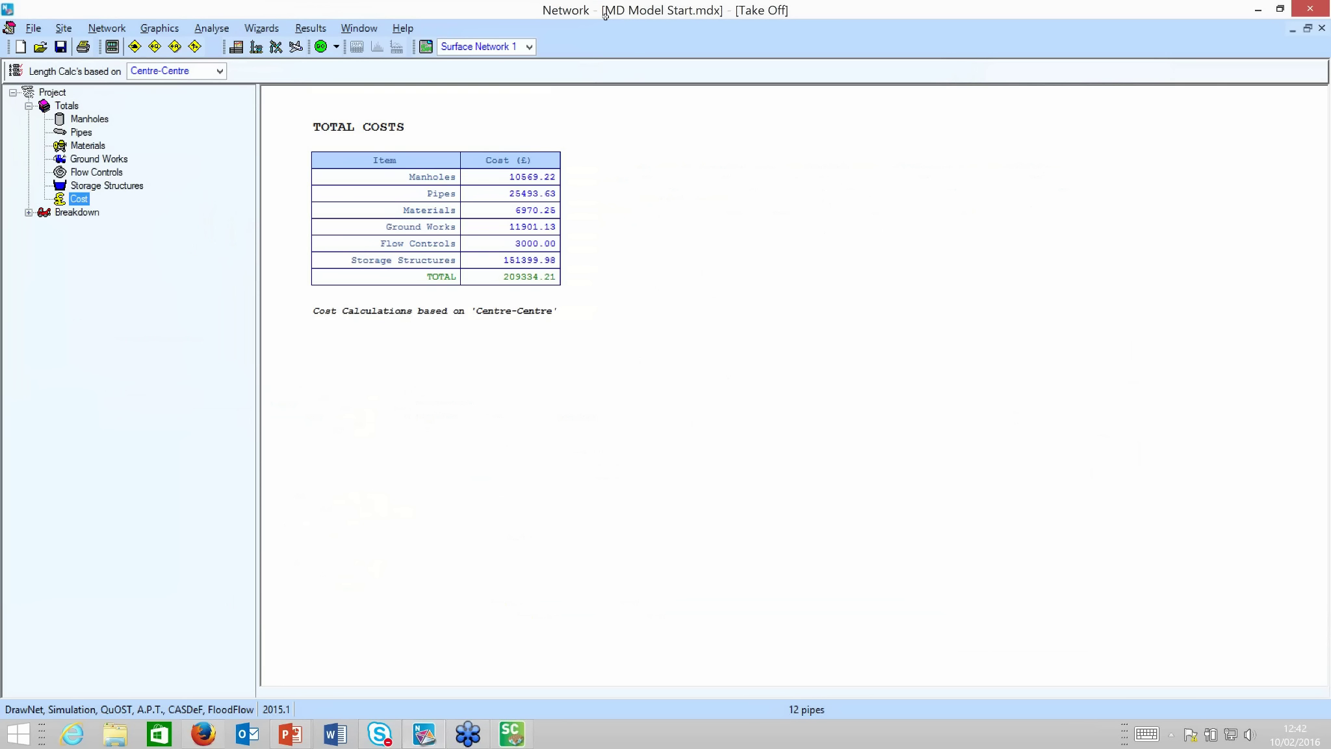
Step: Change pipes 1.004 and 1.005 to 225 mm diameter in the Existing Network Details table
{"action": "left_click", "coordinate": [107, 29]}
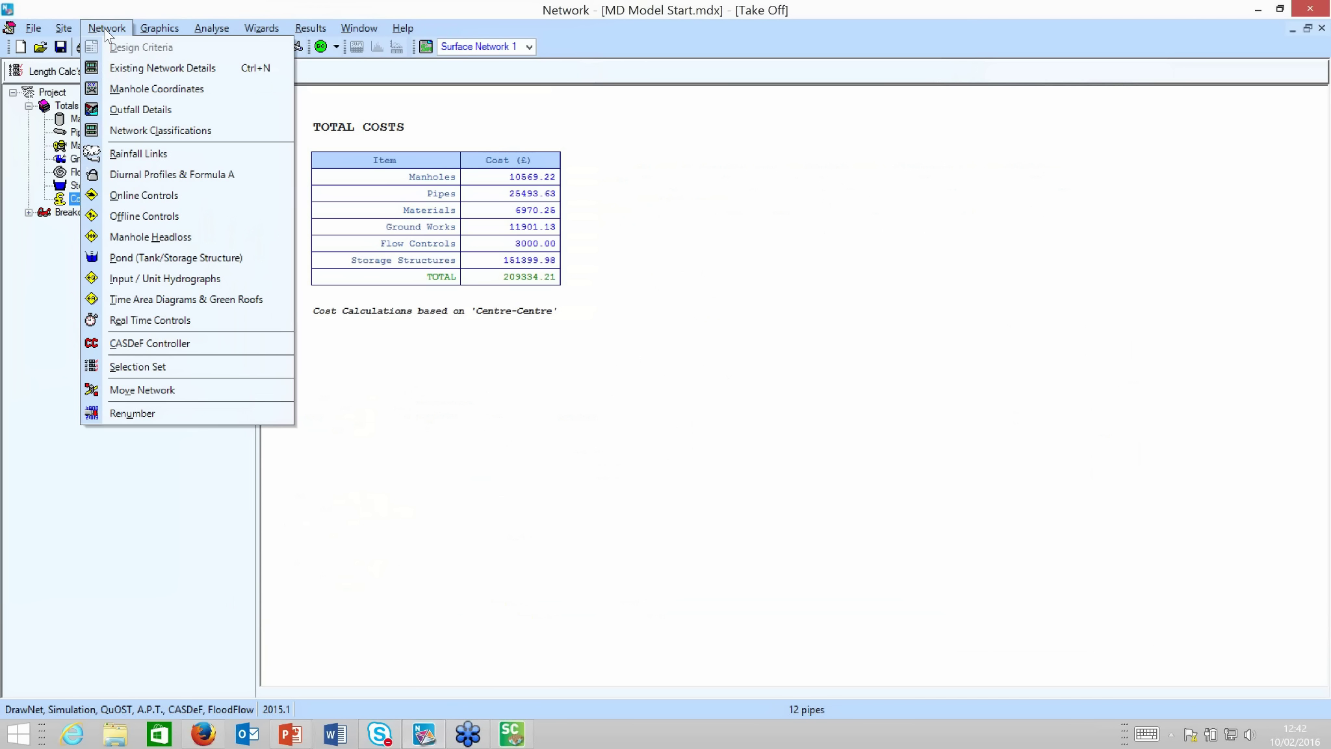
{"action": "left_click", "coordinate": [130, 69]}
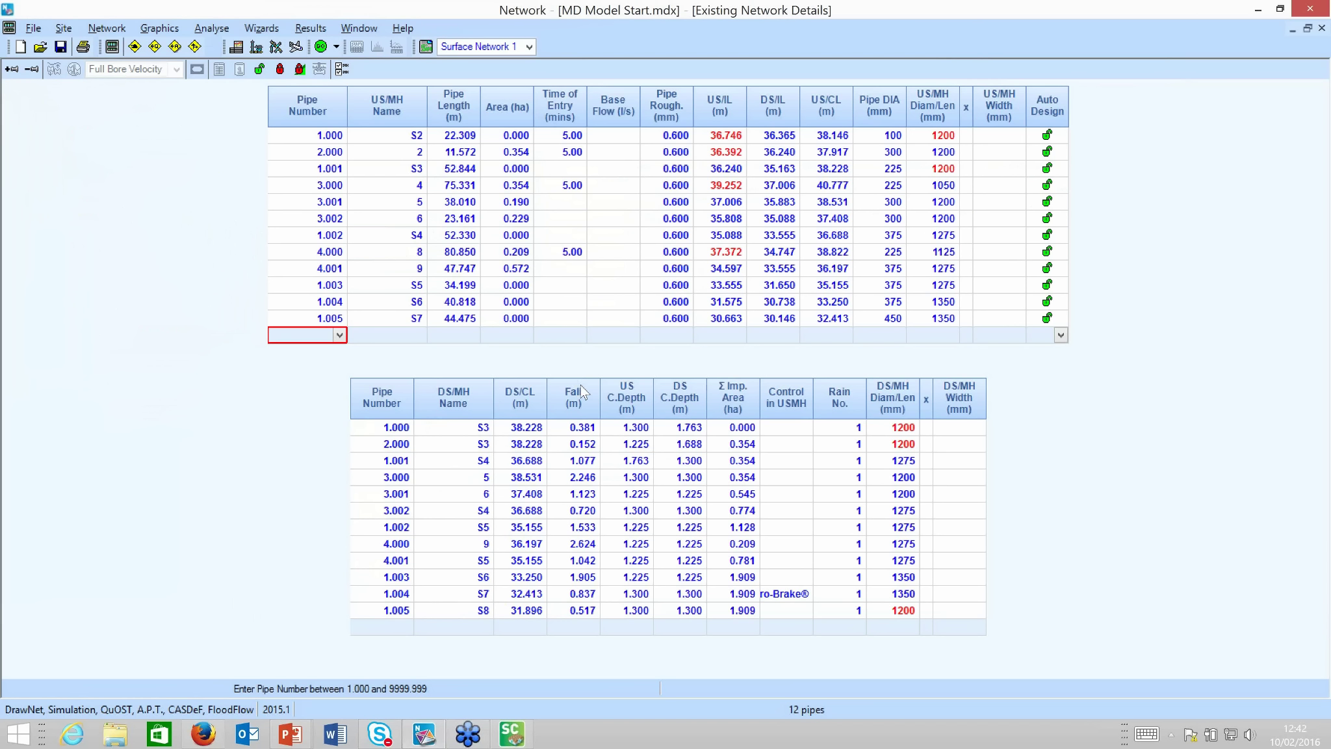
{"action": "left_click", "coordinate": [892, 301]}
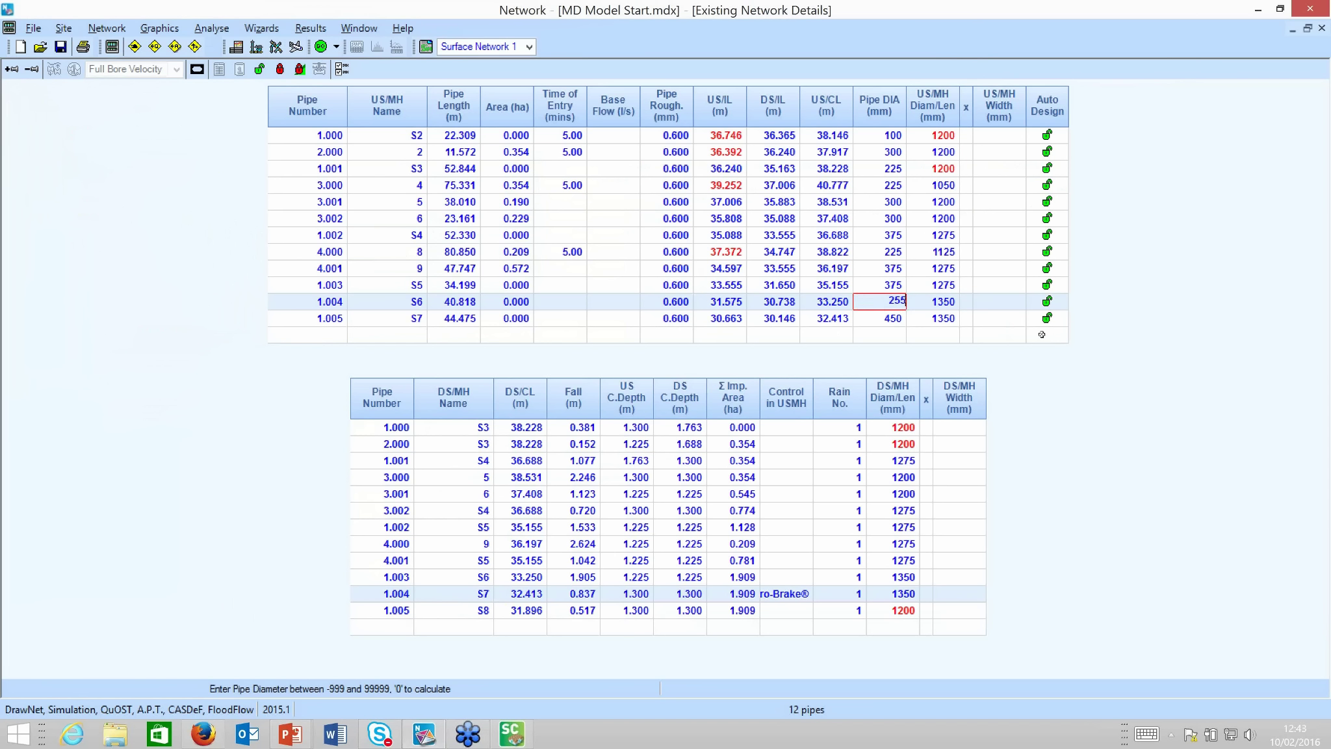
{"action": "key", "text": "BackSpace"}
{"action": "key", "text": "BackSpace"}
{"action": "key", "text": "Return"}
{"action": "type", "text": "225"}
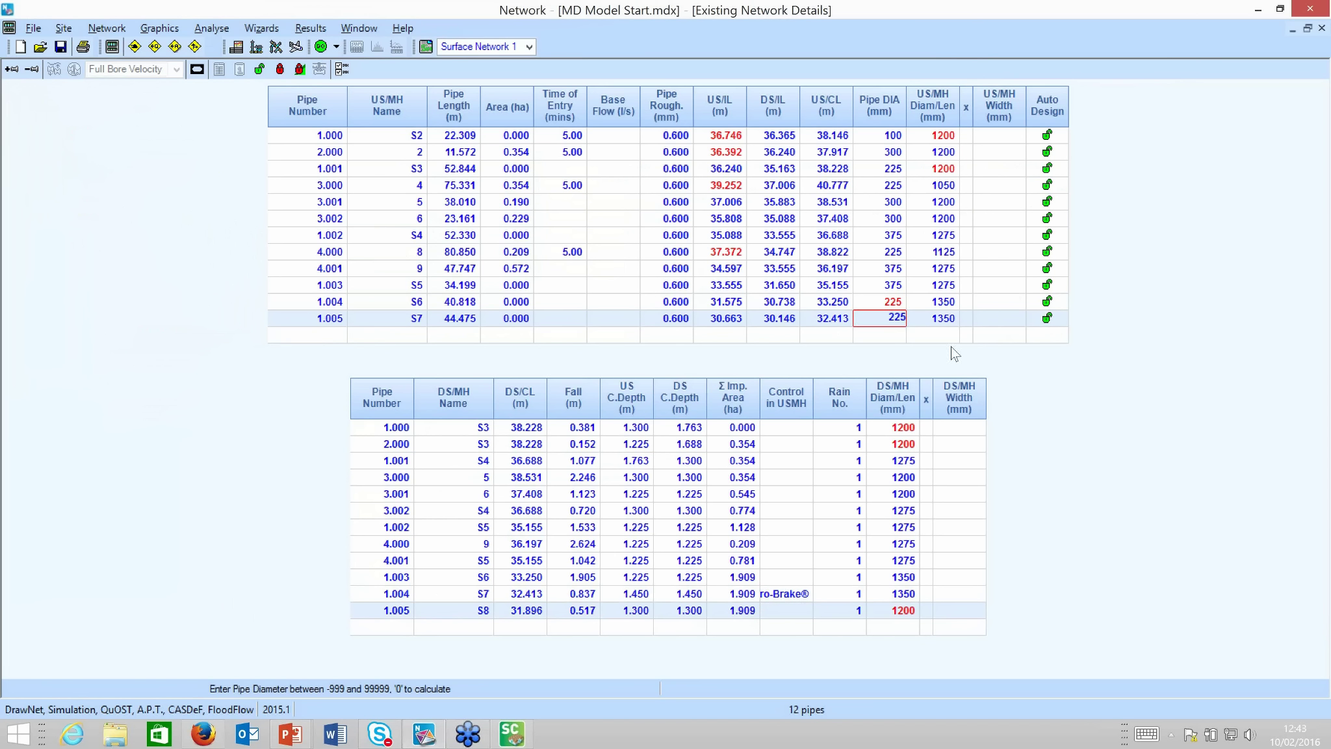
{"action": "key", "text": "Tab"}
{"action": "key", "text": "Tab"}
{"action": "key", "text": "Tab"}
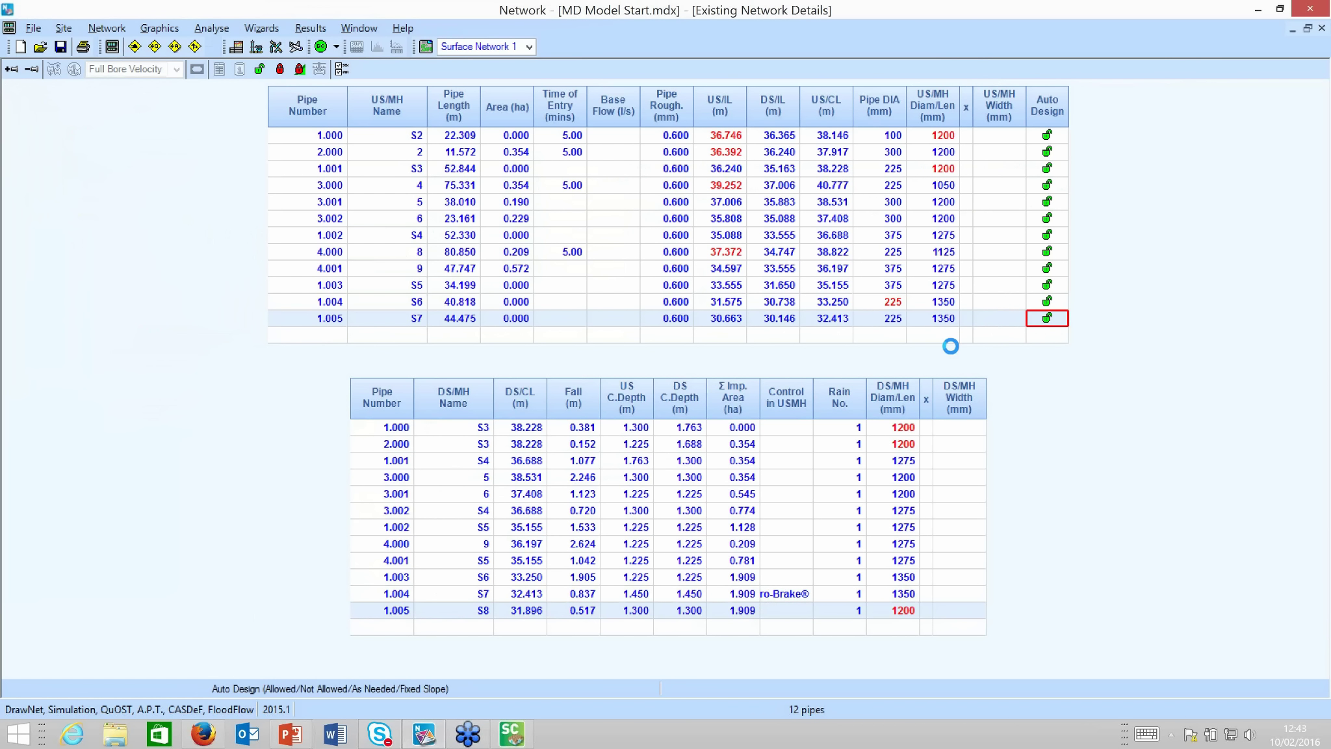
{"action": "key", "text": "Tab"}
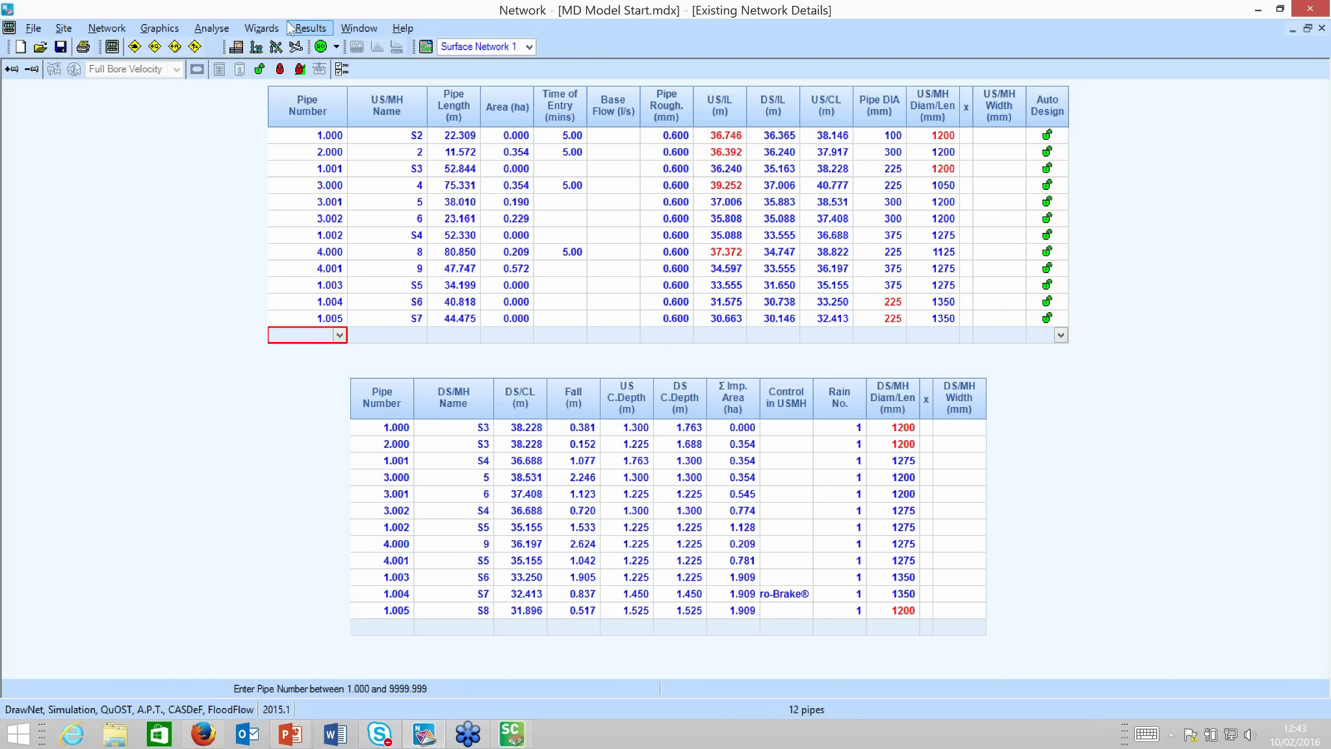
{"action": "left_click", "coordinate": [307, 30]}
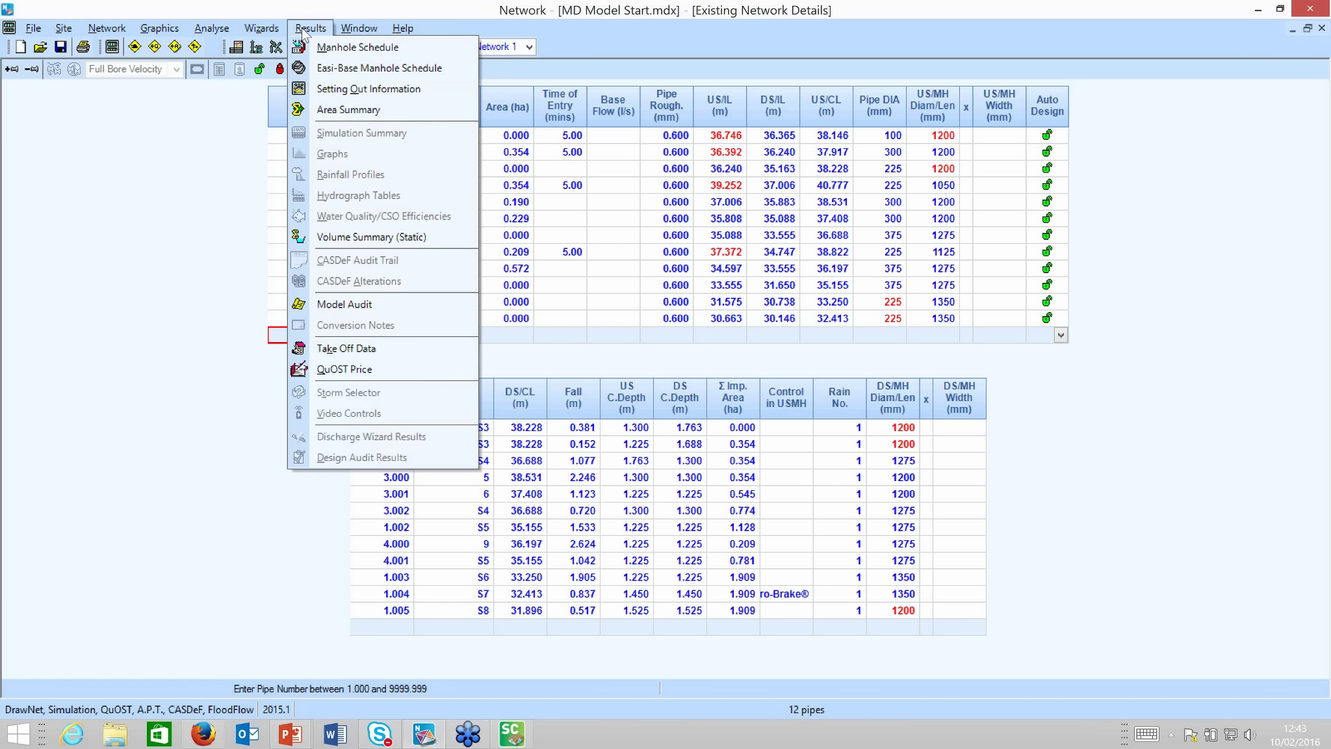
{"action": "left_click", "coordinate": [371, 352]}
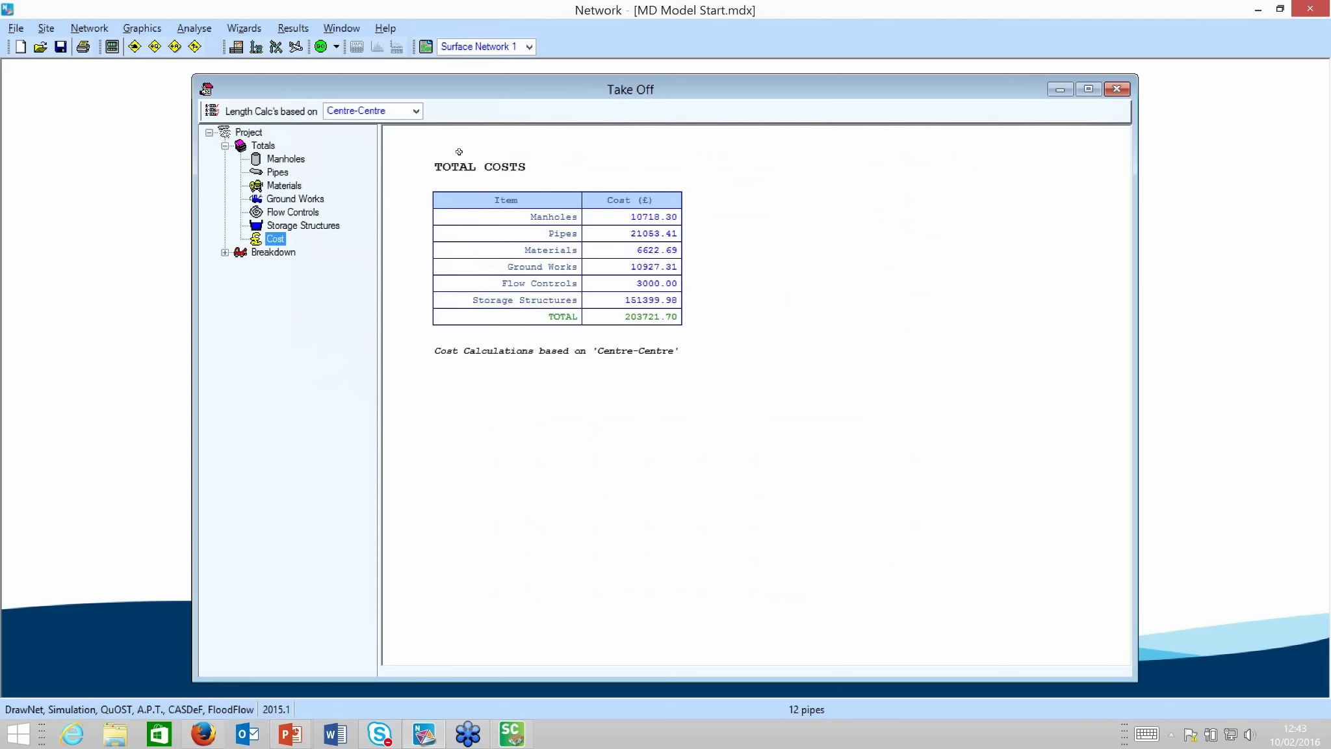
{"action": "left_click", "coordinate": [1117, 90]}
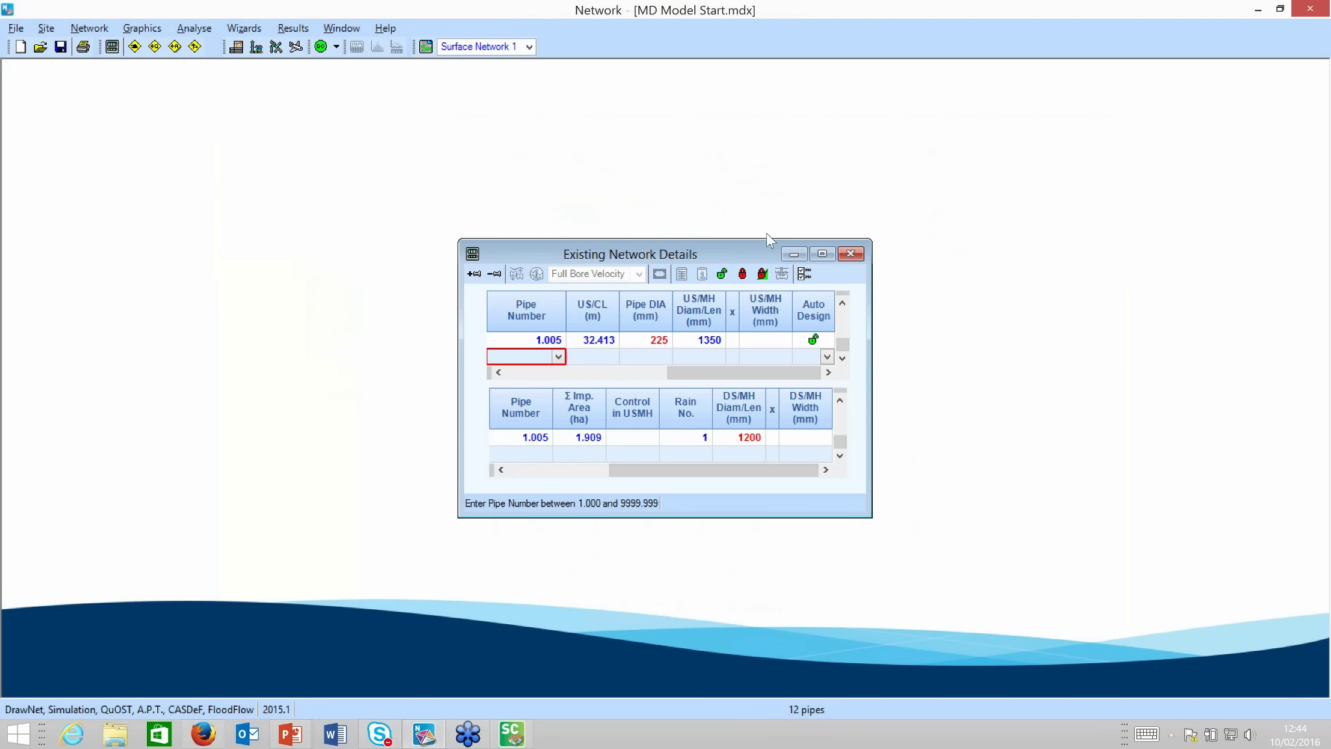
{"action": "left_click", "coordinate": [821, 254]}
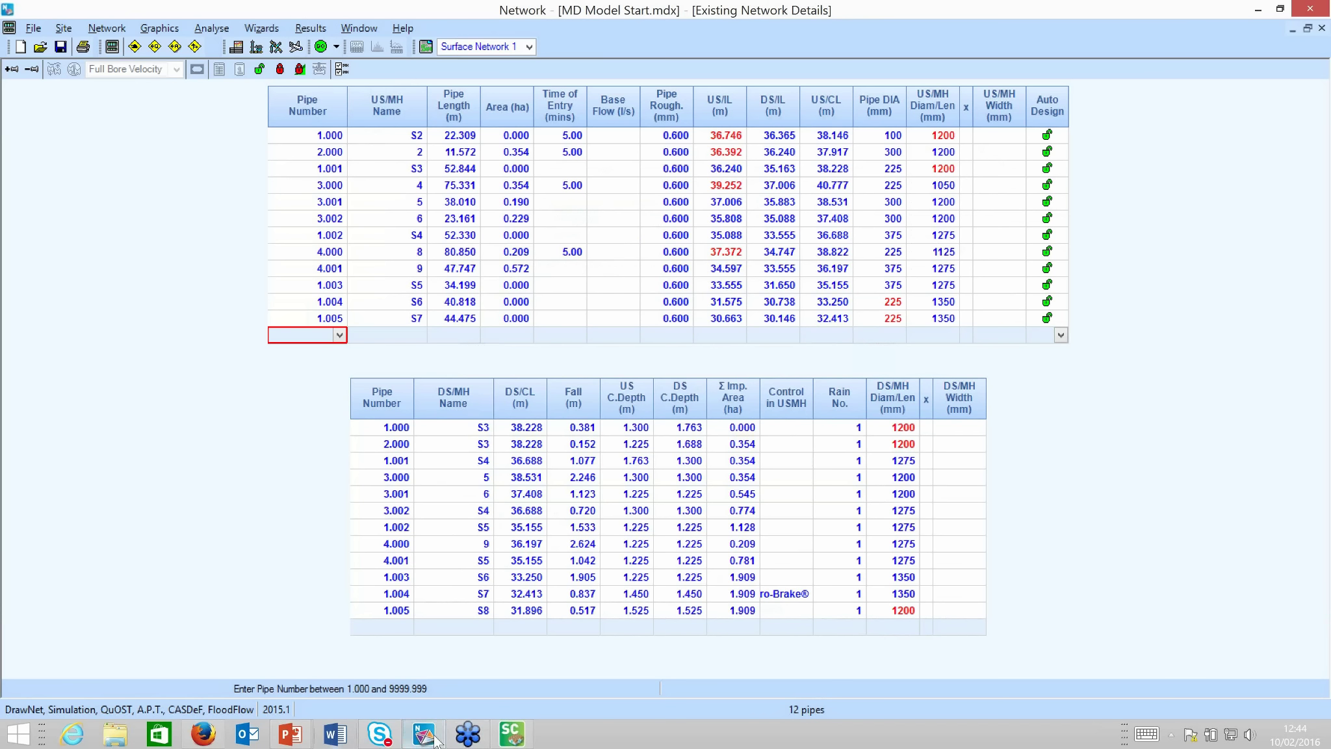
Step: Switch to the PowerPoint wrap-up presentation slides
{"action": "left_click", "coordinate": [292, 735]}
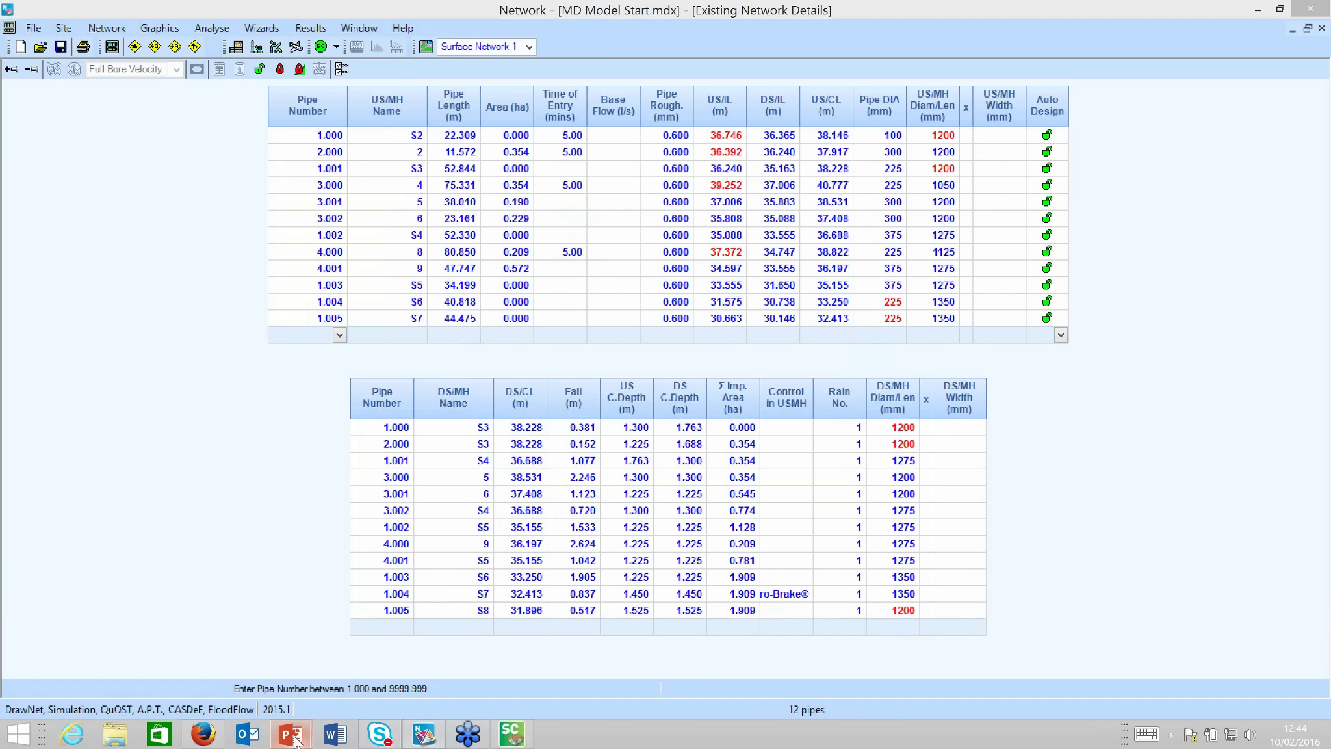